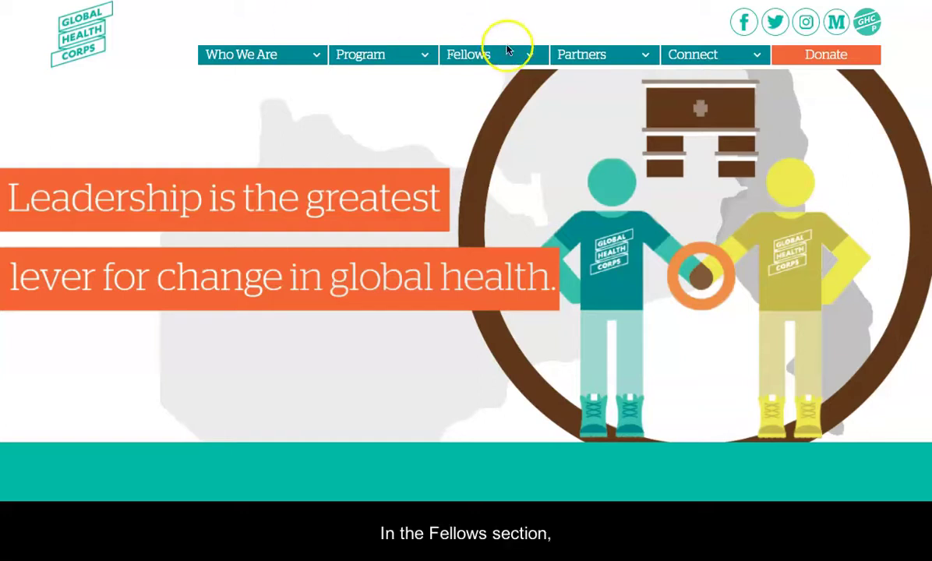
- Open the Apply to Be a Fellow page from the Fellows menu
{"action": "mouse_move", "coordinate": [510, 46]}
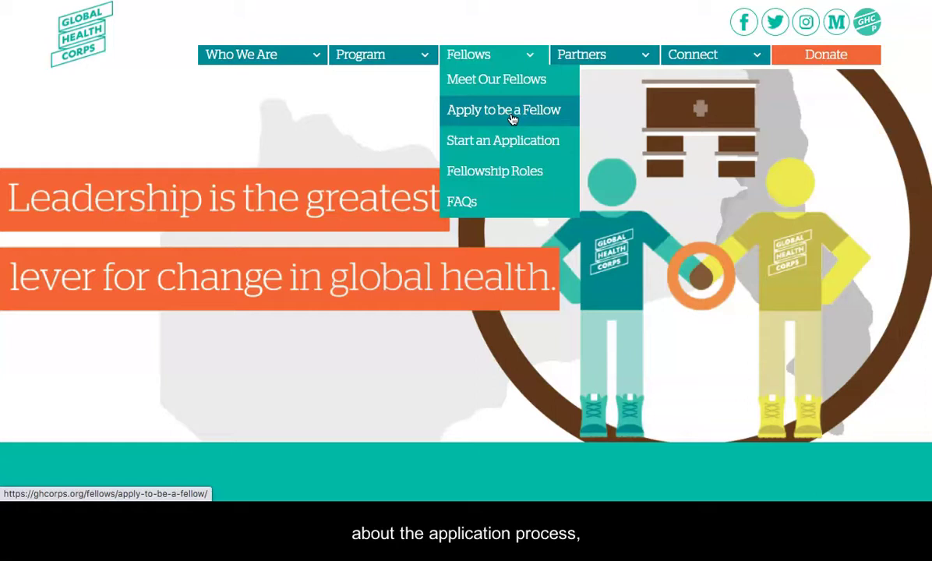
{"action": "left_click", "coordinate": [513, 143]}
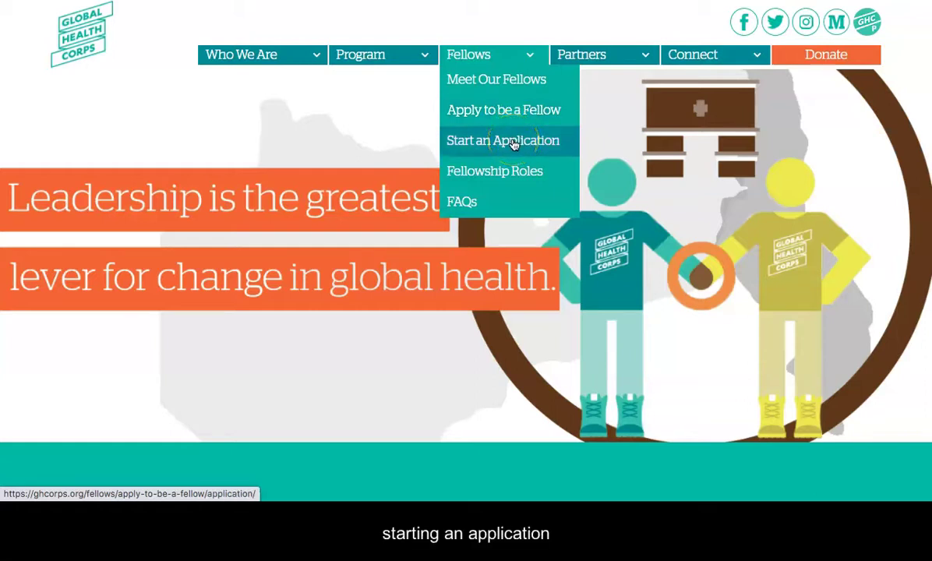
{"action": "left_click", "coordinate": [517, 173]}
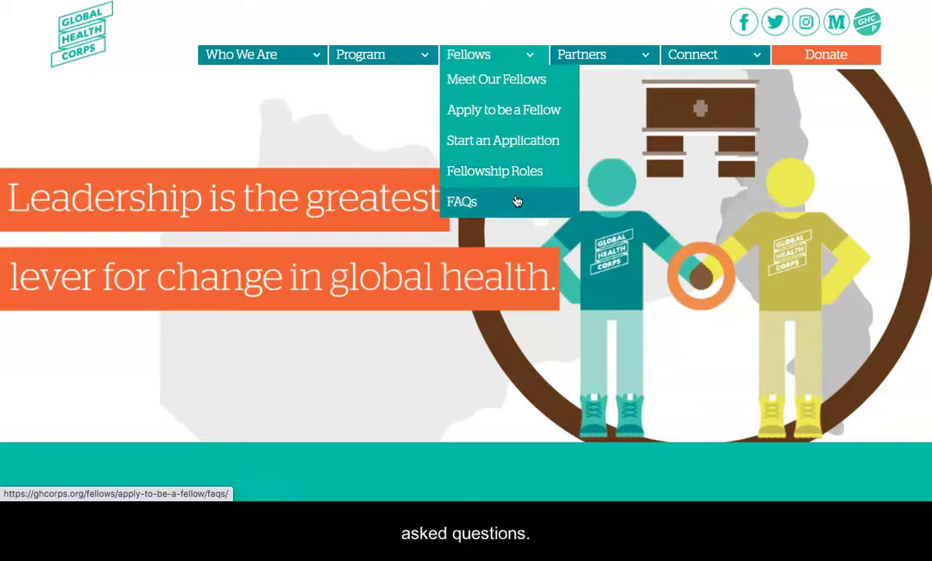
{"action": "left_click", "coordinate": [508, 109]}
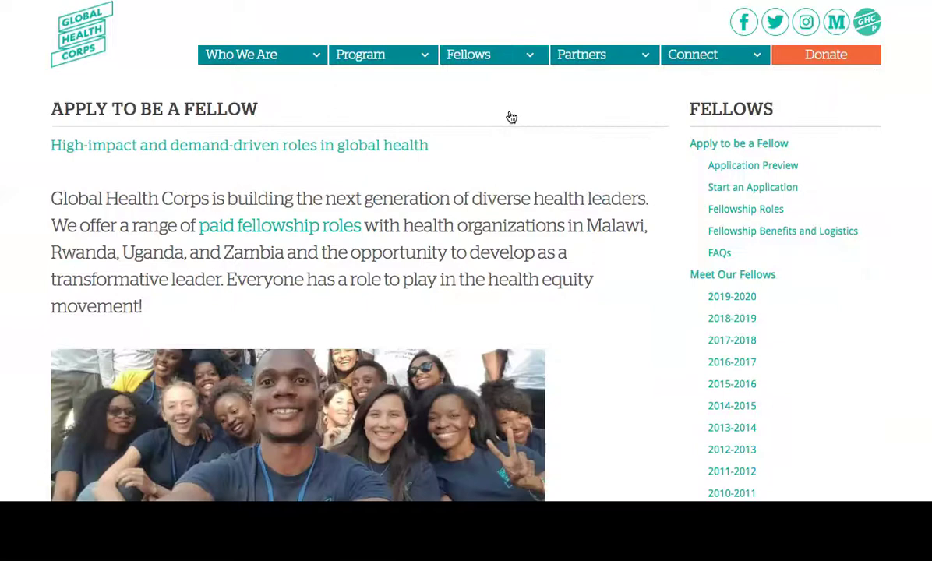
- Review the fellowship's Ideal Applicants and Eligibility sections
{"action": "scroll", "coordinate": [484, 304], "scroll_direction": "down", "scroll_amount": 5}
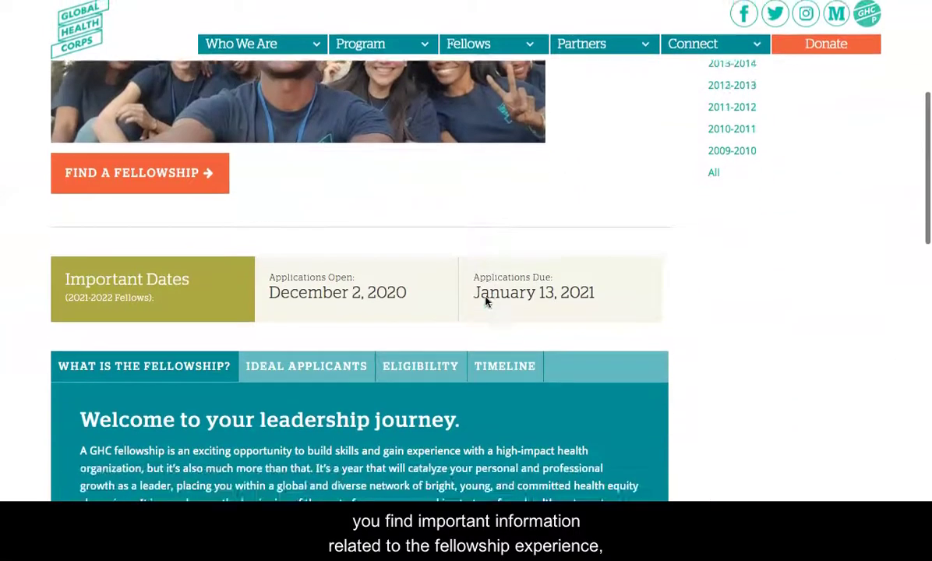
{"action": "scroll", "coordinate": [485, 302], "scroll_direction": "down", "scroll_amount": 3}
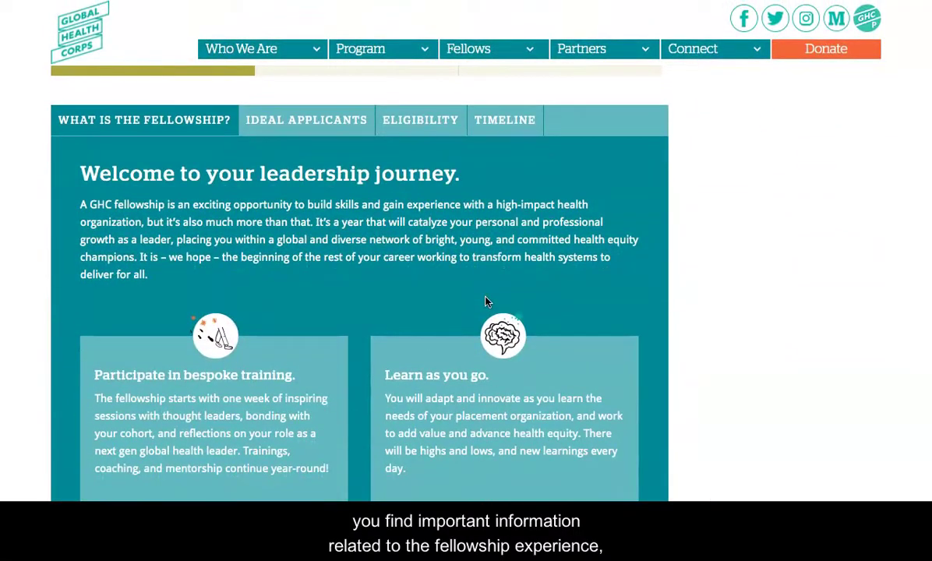
{"action": "left_click", "coordinate": [327, 120]}
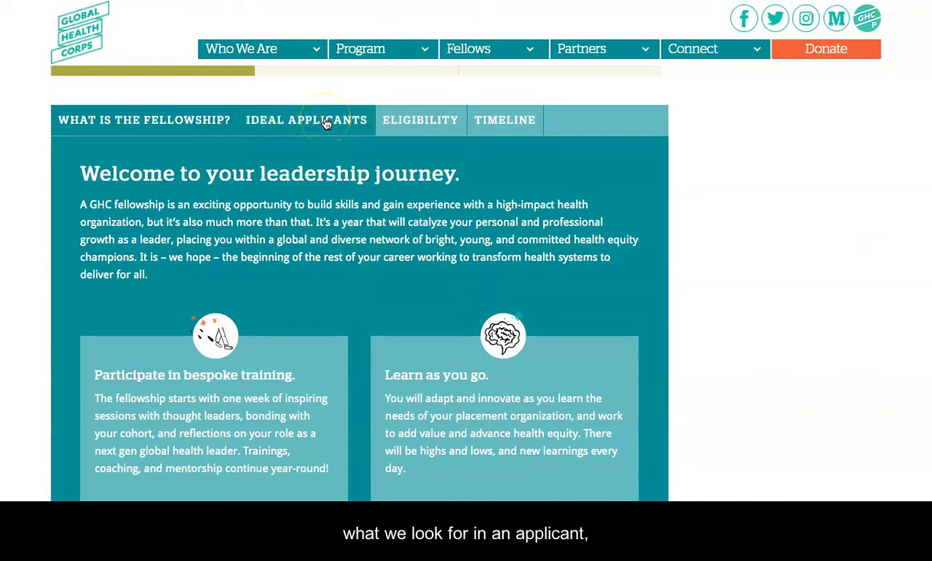
{"action": "left_click", "coordinate": [425, 128]}
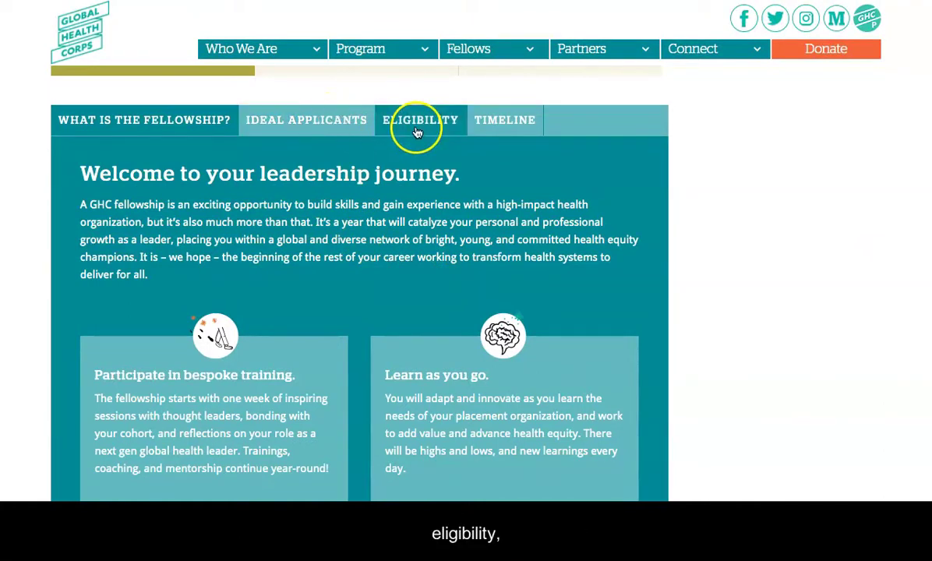
- Check the Timeline key dates: applications open Dec 2, 2020 and close Jan 13, 2021
{"action": "left_click", "coordinate": [485, 122]}
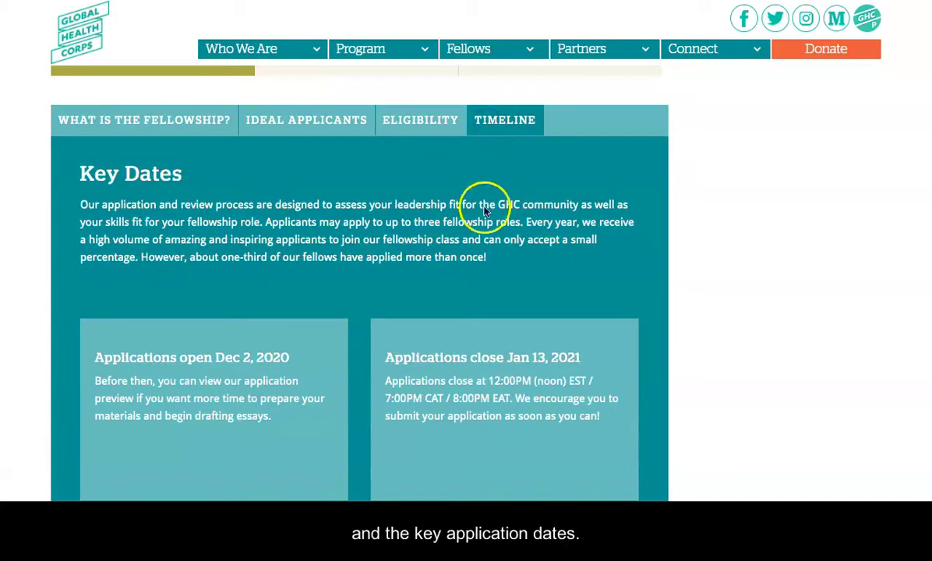
{"action": "scroll", "coordinate": [485, 253], "scroll_direction": "down", "scroll_amount": 3}
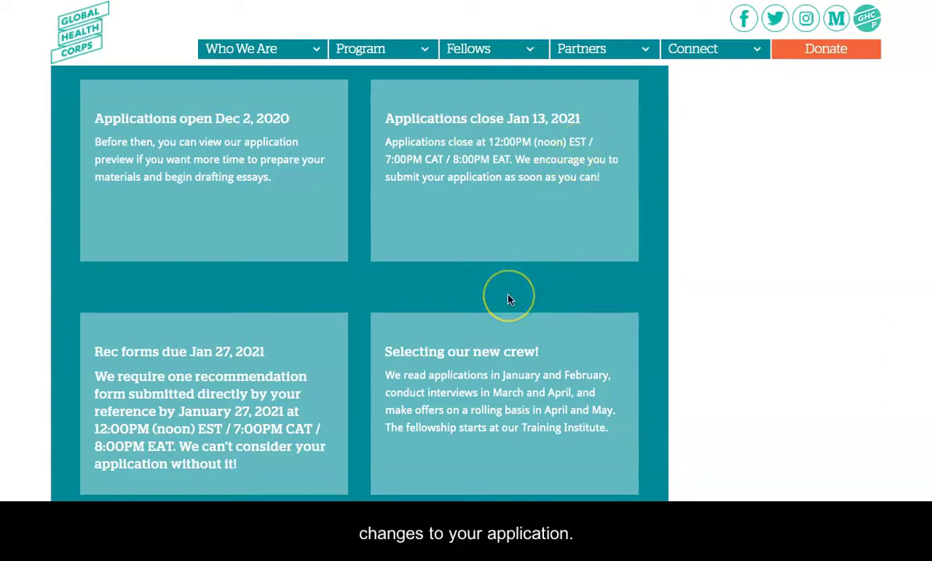
{"action": "scroll", "coordinate": [508, 298], "scroll_direction": "down", "scroll_amount": 3}
{"action": "scroll", "coordinate": [509, 298], "scroll_direction": "down", "scroll_amount": 1}
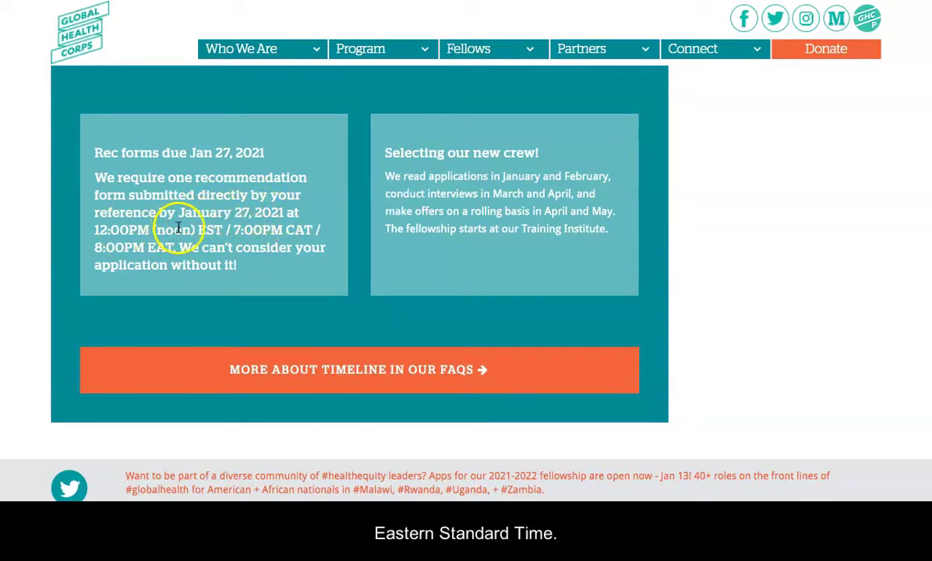
{"action": "scroll", "coordinate": [177, 222], "scroll_direction": "up", "scroll_amount": 5}
{"action": "mouse_move", "coordinate": [512, 39]}
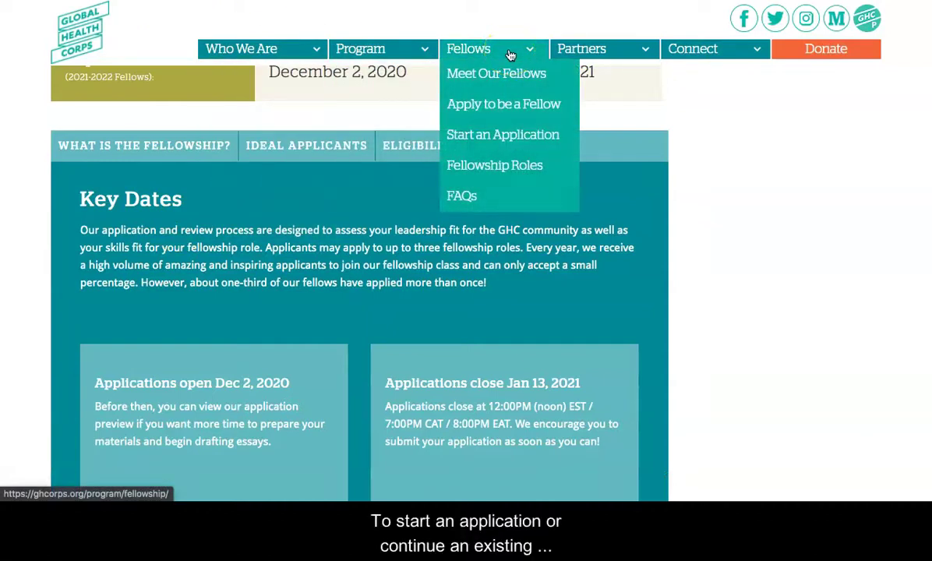
- Go to Fellows > Start an Application and scroll to the account Sign In box
{"action": "left_click", "coordinate": [513, 145]}
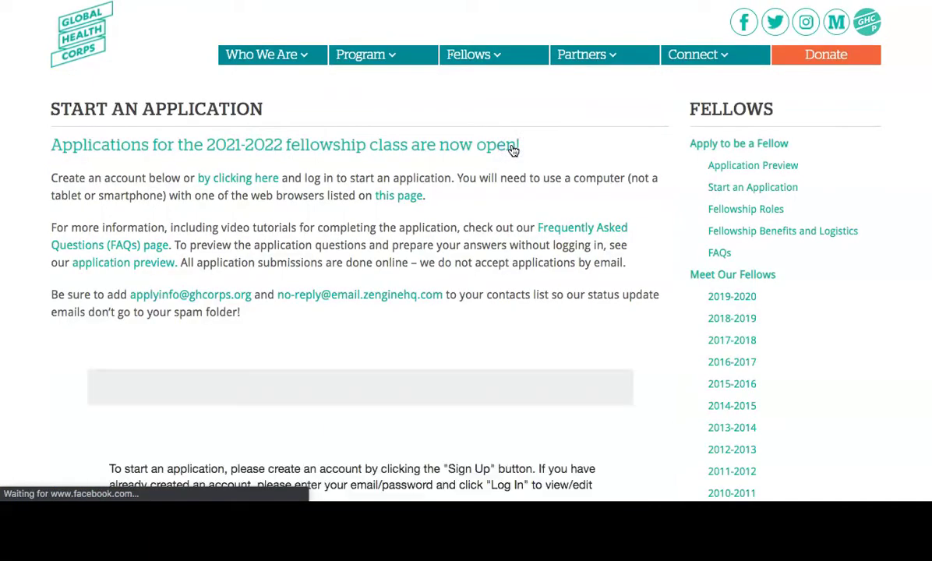
{"action": "left_click", "coordinate": [451, 298]}
{"action": "scroll", "coordinate": [450, 327], "scroll_direction": "down", "scroll_amount": 1}
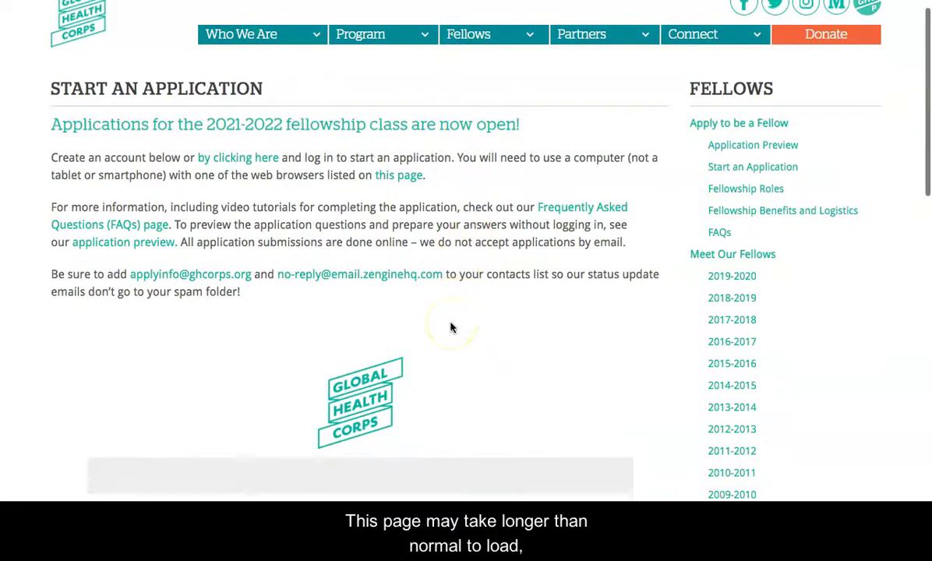
{"action": "scroll", "coordinate": [450, 327], "scroll_direction": "down", "scroll_amount": 5}
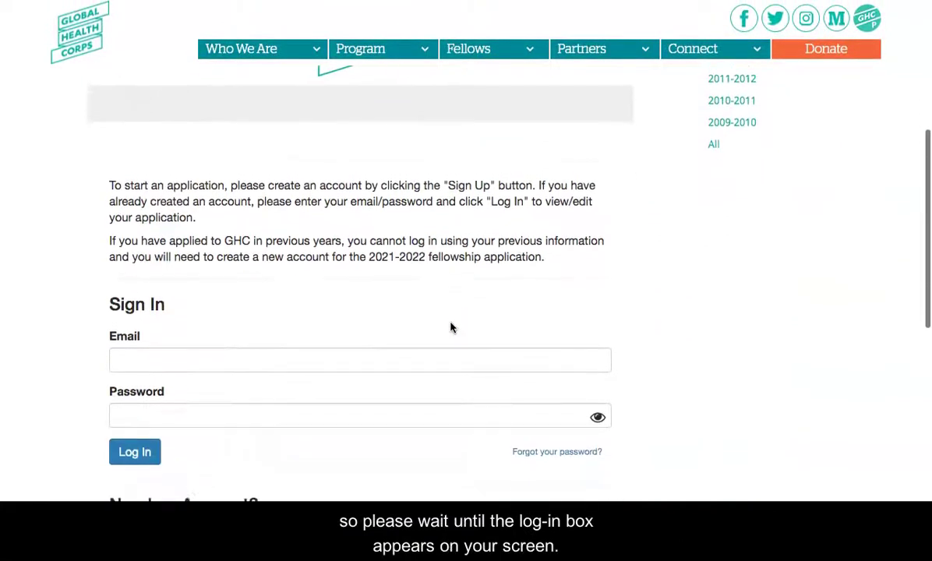
{"action": "scroll", "coordinate": [450, 327], "scroll_direction": "down", "scroll_amount": 3}
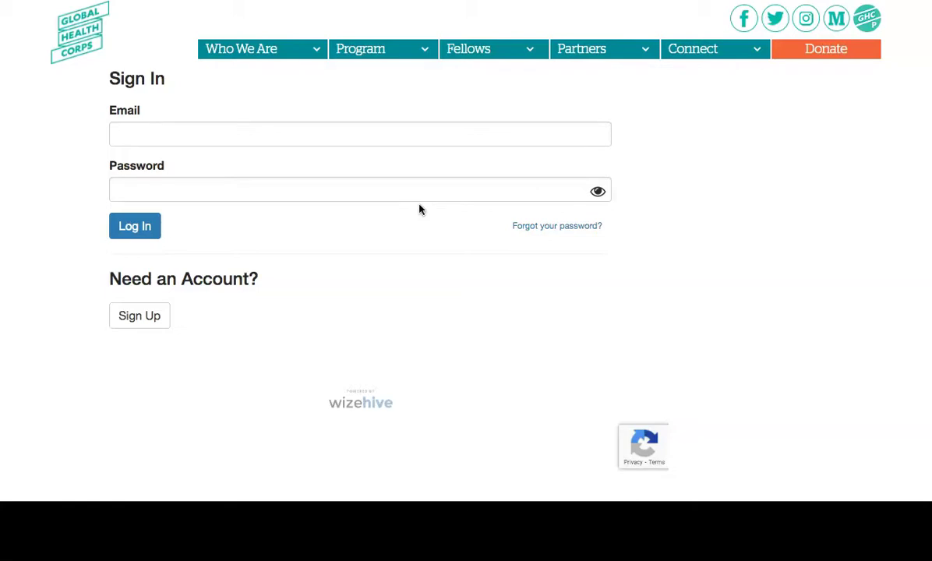
{"action": "scroll", "coordinate": [420, 209], "scroll_direction": "up", "scroll_amount": 1}
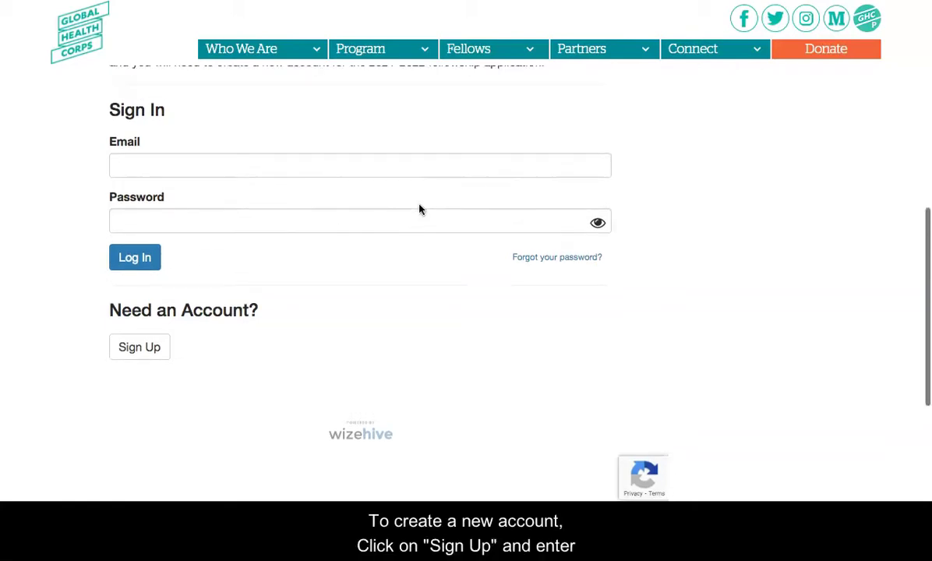
- Sign up for a new account with the applicant's email, a password and its confirmation
{"action": "left_click", "coordinate": [155, 350]}
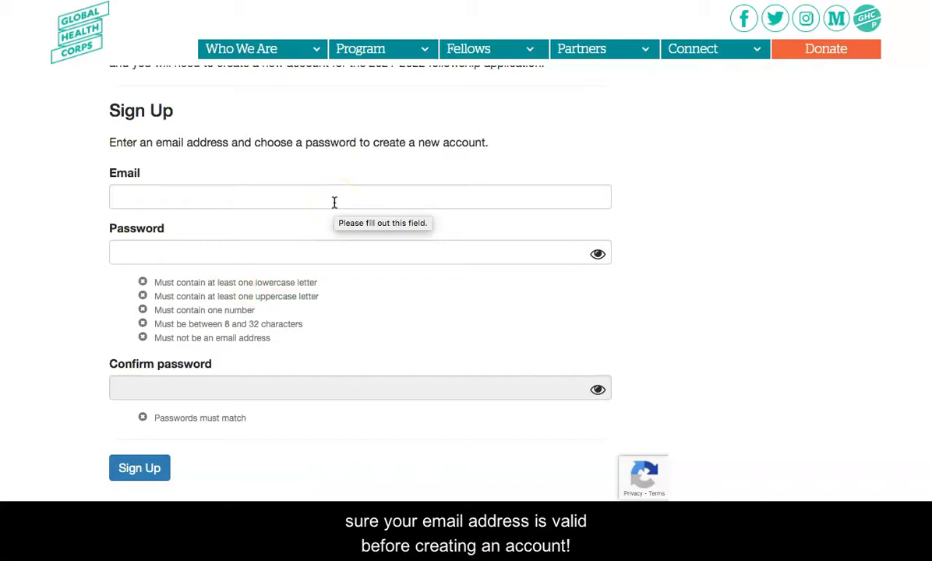
{"action": "left_click", "coordinate": [264, 197]}
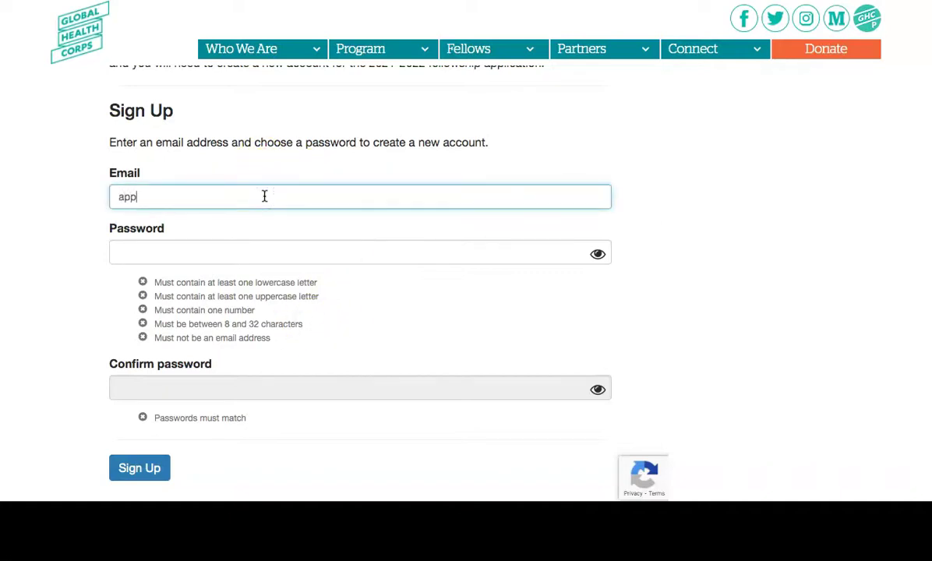
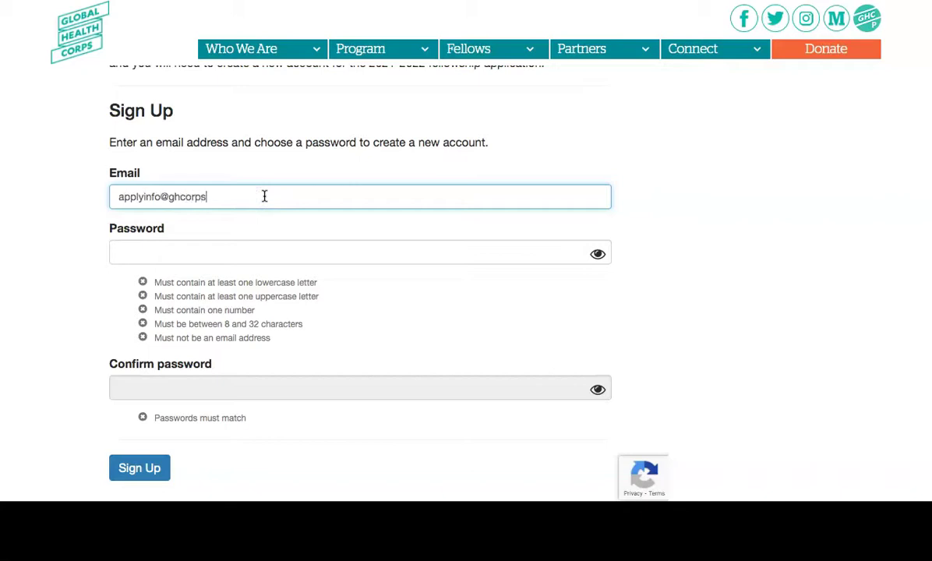
{"action": "left_click", "coordinate": [256, 254]}
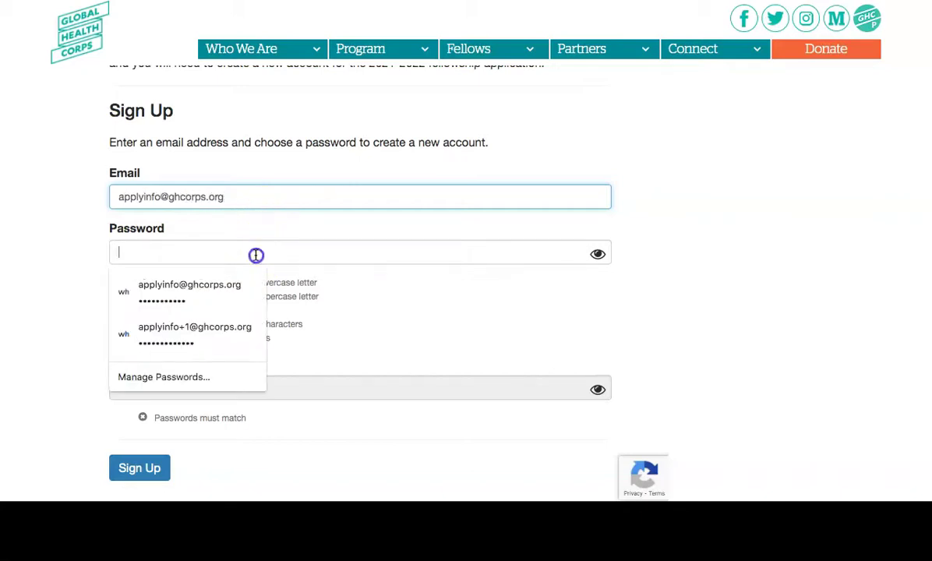
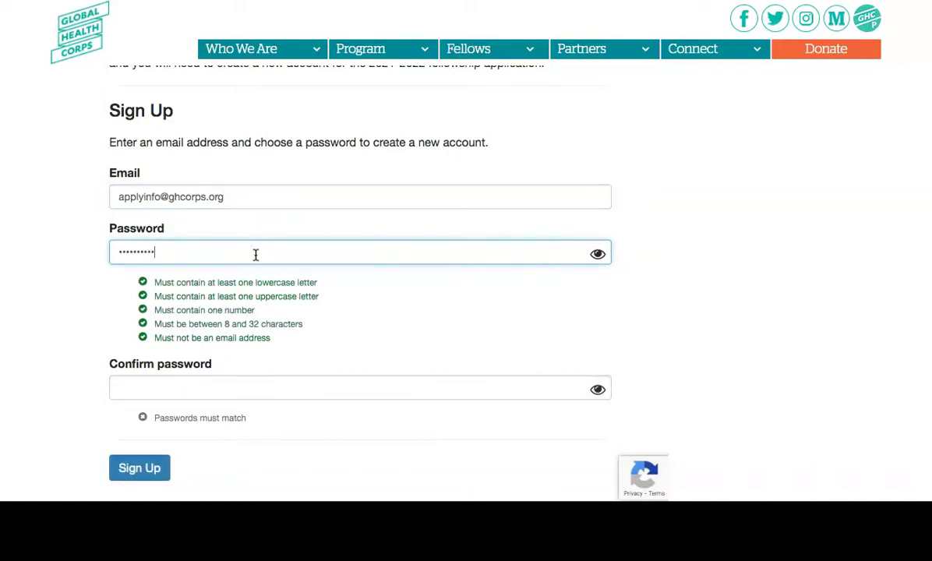
{"action": "left_click", "coordinate": [251, 385]}
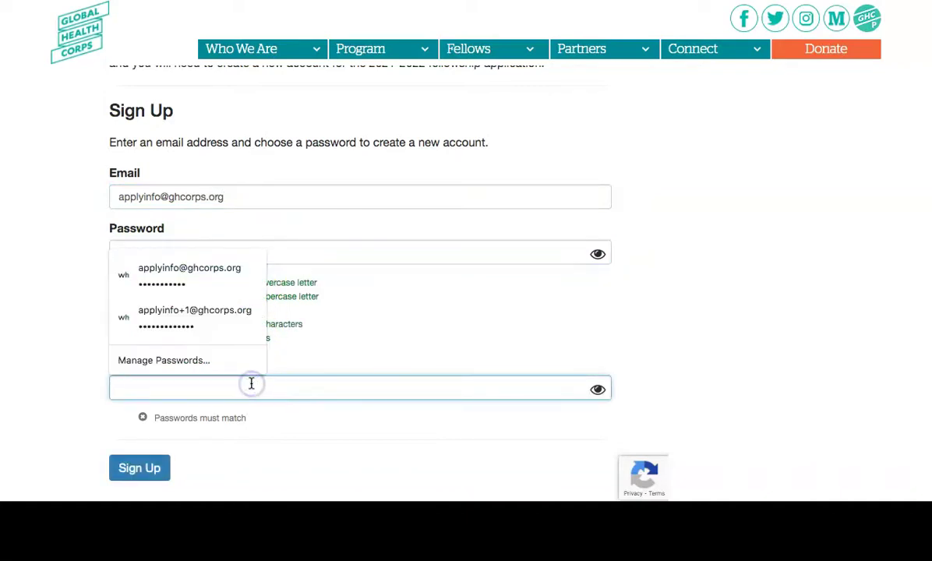
{"action": "type", "text": "G"}
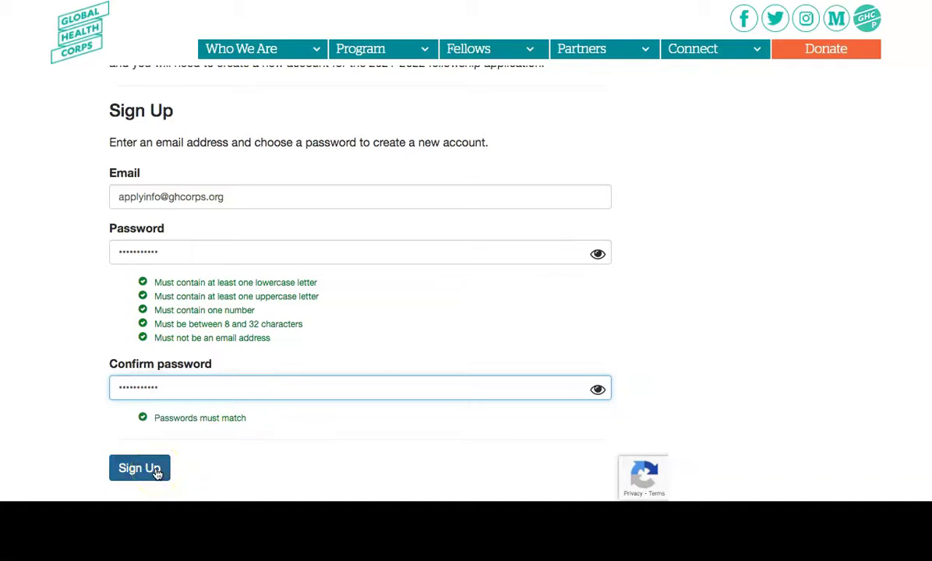
{"action": "left_click", "coordinate": [156, 471]}
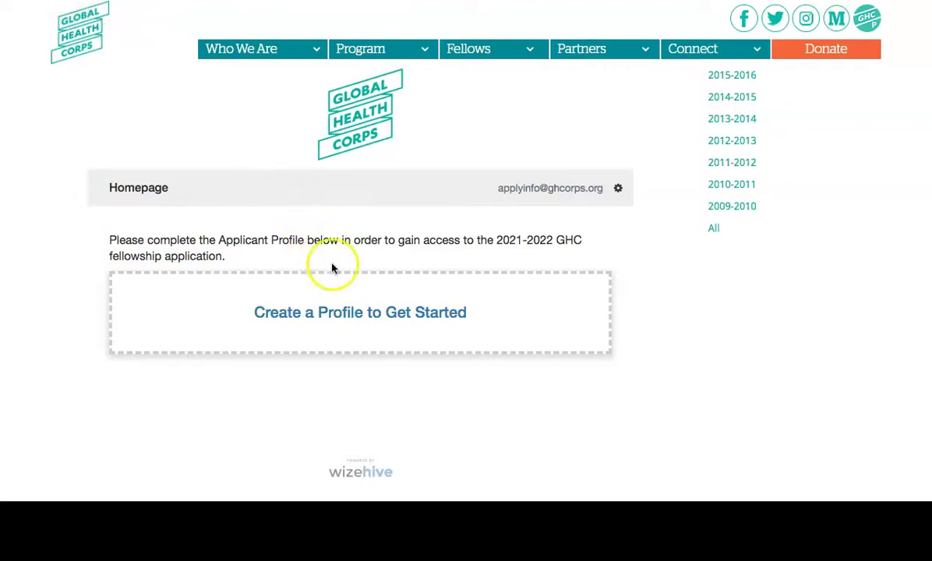
- Start the applicant profile and enter the applicant's full name in the required field
{"action": "left_click", "coordinate": [338, 307]}
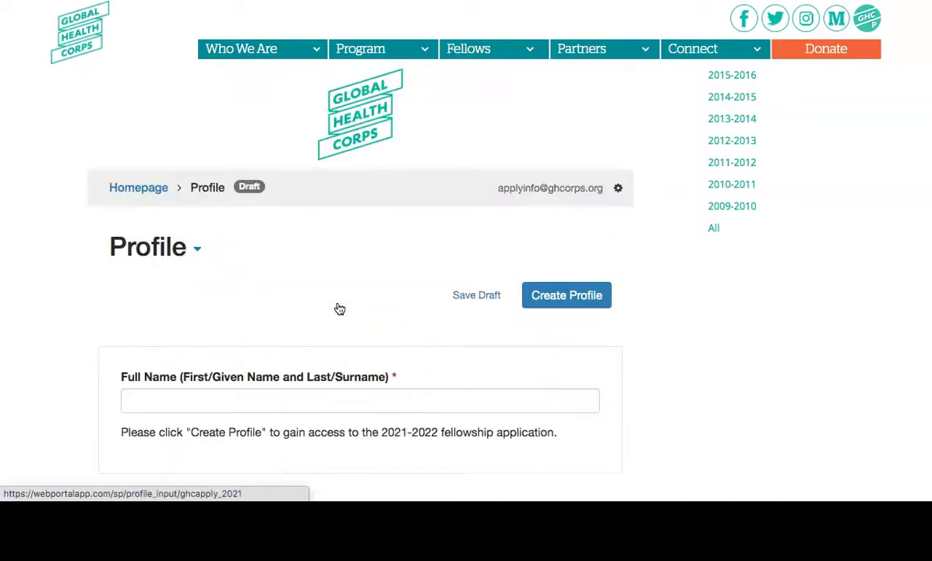
{"action": "left_click", "coordinate": [302, 402]}
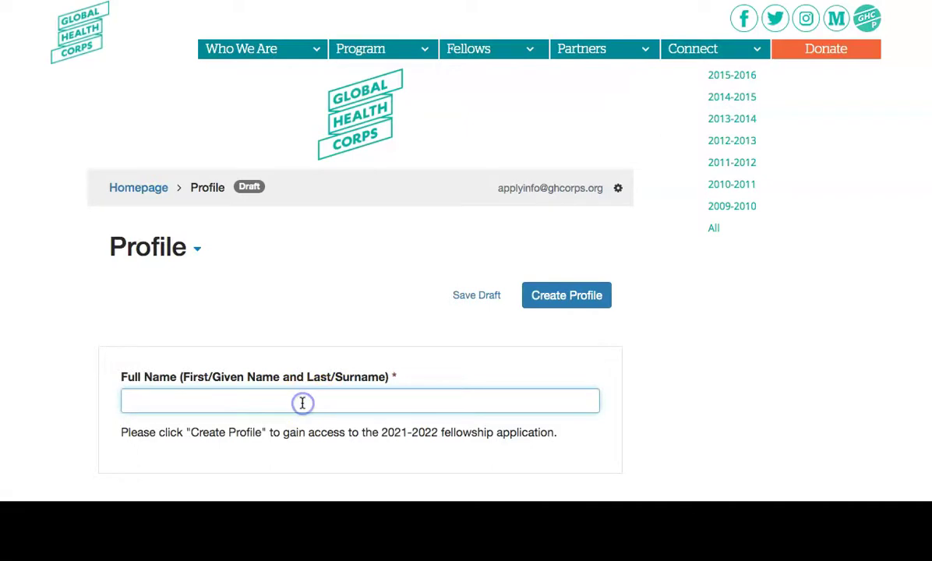
{"action": "type", "text": "apply info"}
{"action": "scroll", "coordinate": [433, 427], "scroll_direction": "down", "scroll_amount": 2}
{"action": "scroll", "coordinate": [435, 425], "scroll_direction": "down", "scroll_amount": 2}
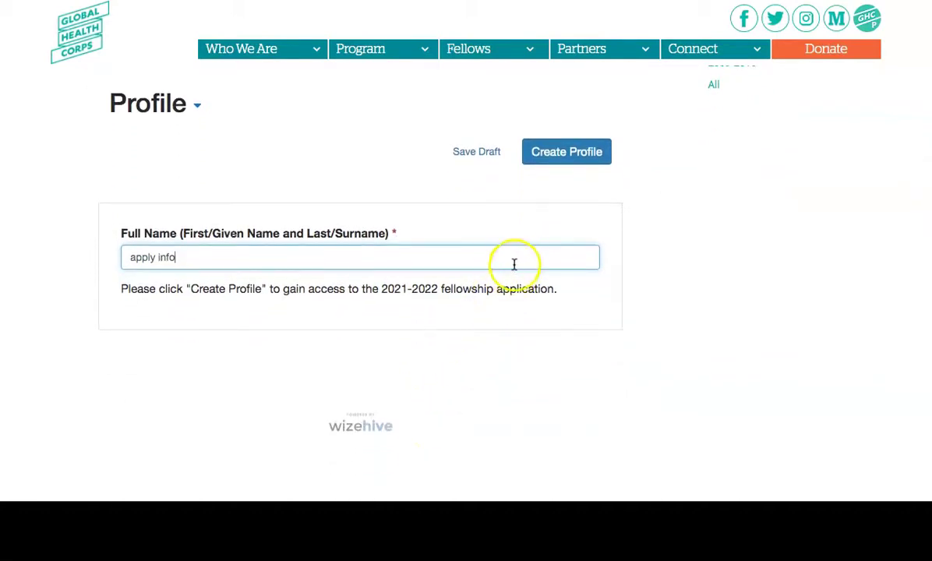
- Complete the profile and open a new fellowship application with its four components listed
{"action": "left_click", "coordinate": [573, 154]}
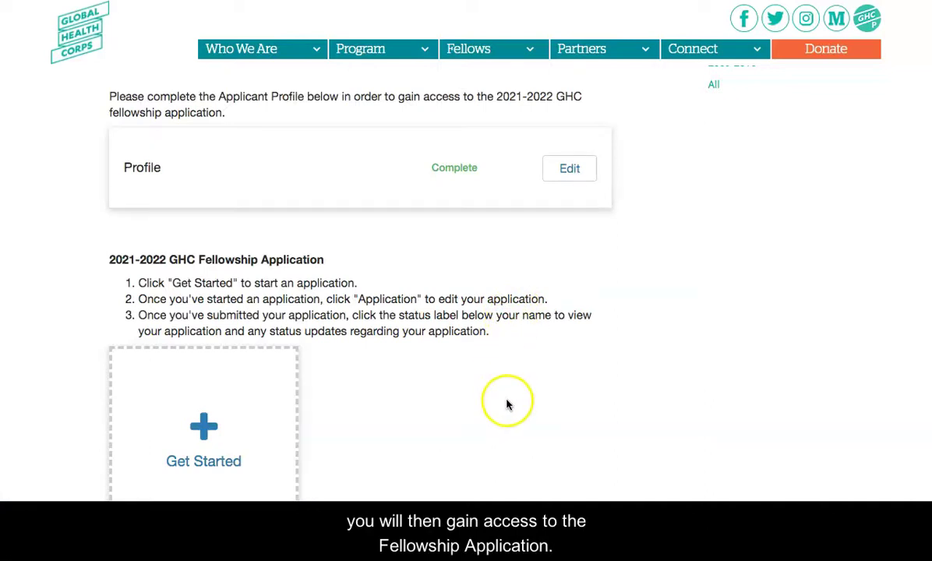
{"action": "scroll", "coordinate": [507, 404], "scroll_direction": "down", "scroll_amount": 2}
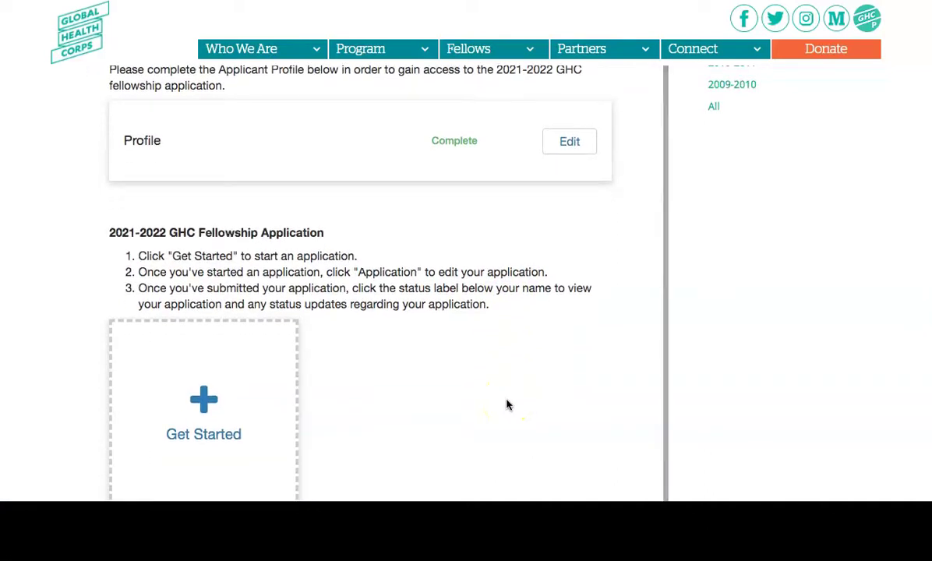
{"action": "scroll", "coordinate": [507, 404], "scroll_direction": "down", "scroll_amount": 3}
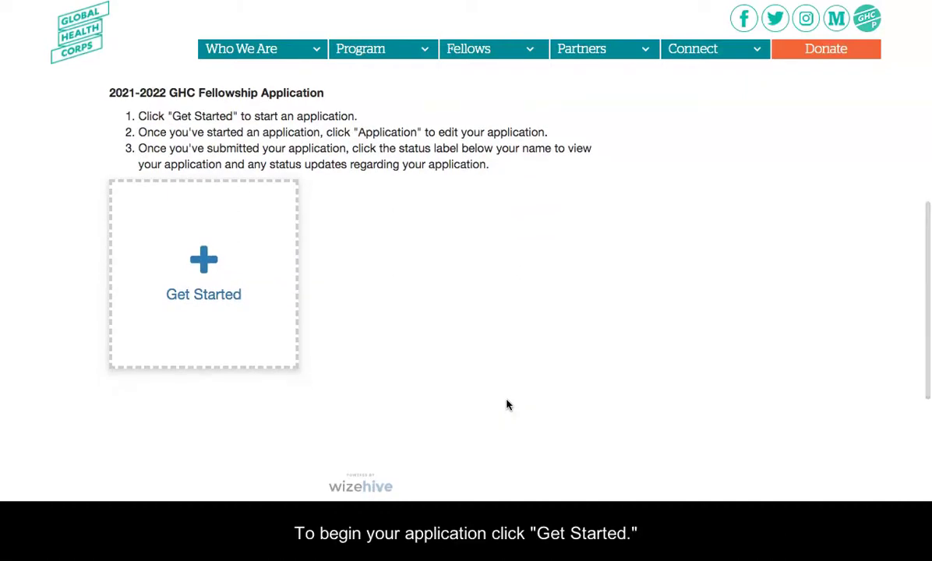
{"action": "left_click", "coordinate": [216, 257]}
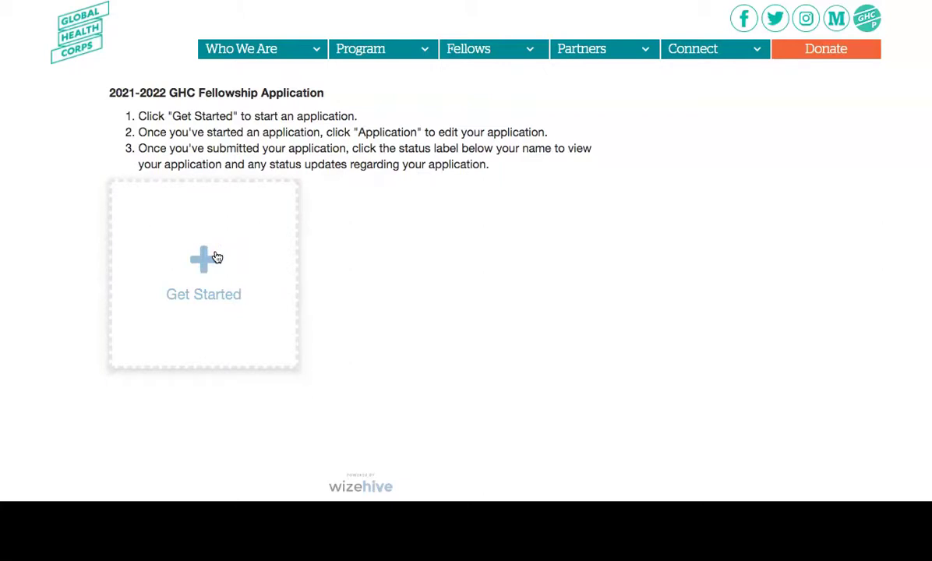
{"action": "left_click", "coordinate": [216, 257]}
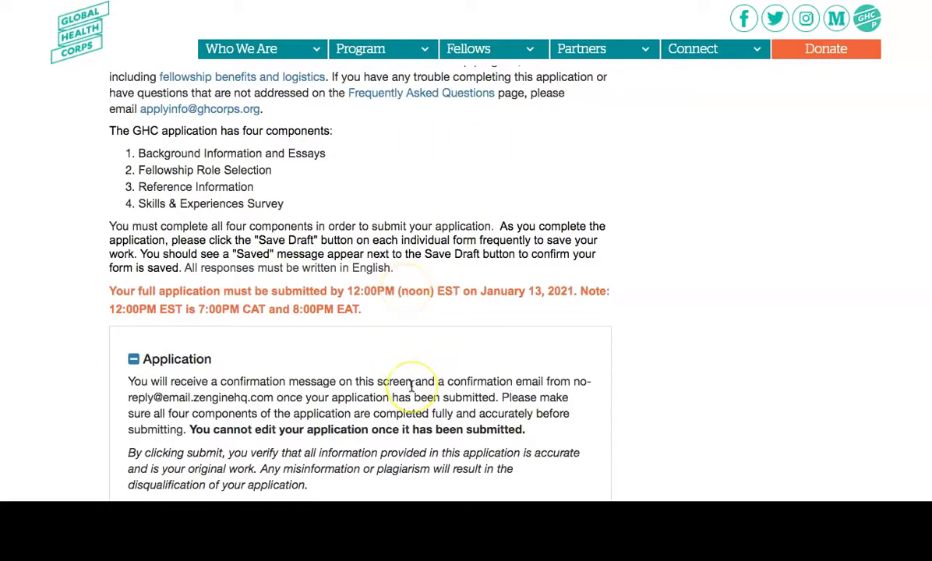
{"action": "scroll", "coordinate": [411, 387], "scroll_direction": "down", "scroll_amount": 3}
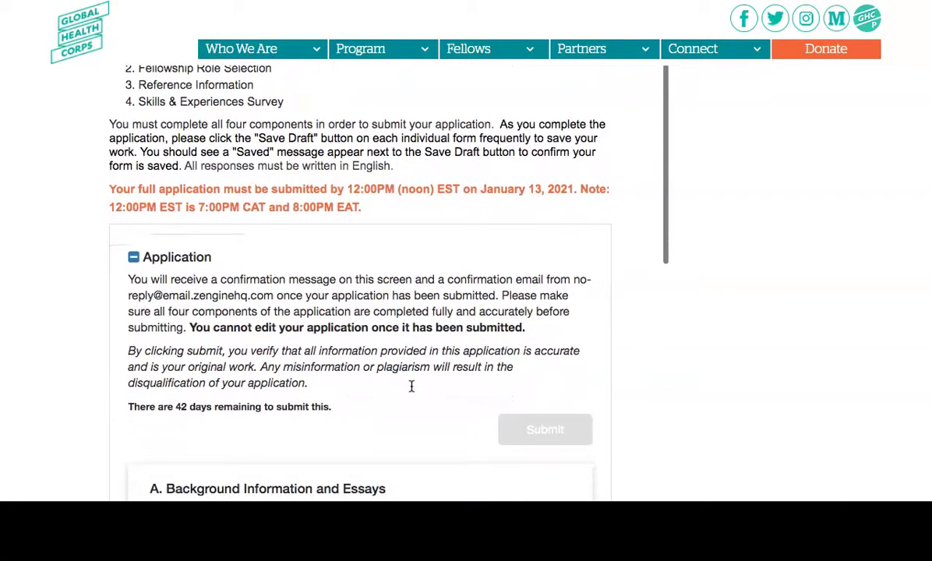
- Scroll up the application instructions page toward the Part A component
{"action": "scroll", "coordinate": [411, 386], "scroll_direction": "up", "scroll_amount": 2}
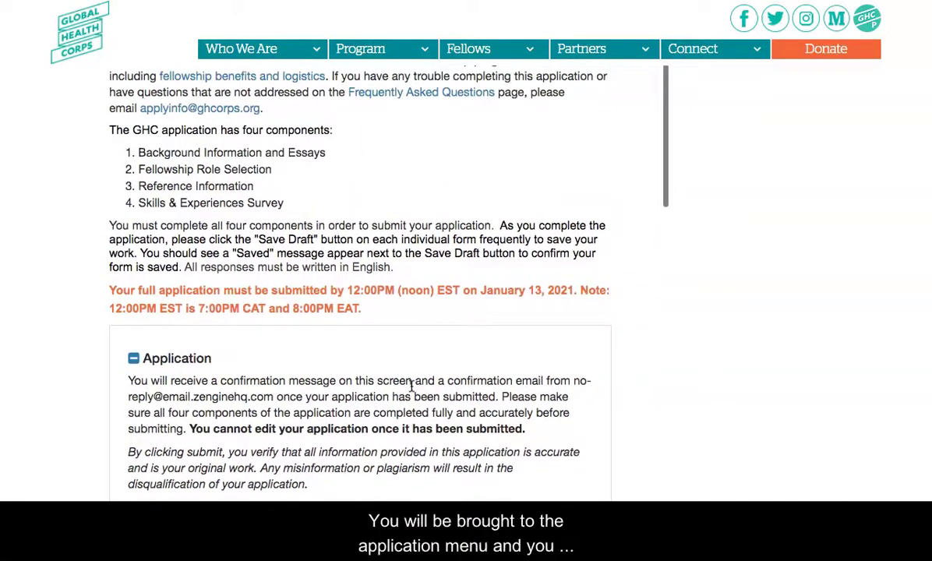
{"action": "scroll", "coordinate": [412, 387], "scroll_direction": "up", "scroll_amount": 1}
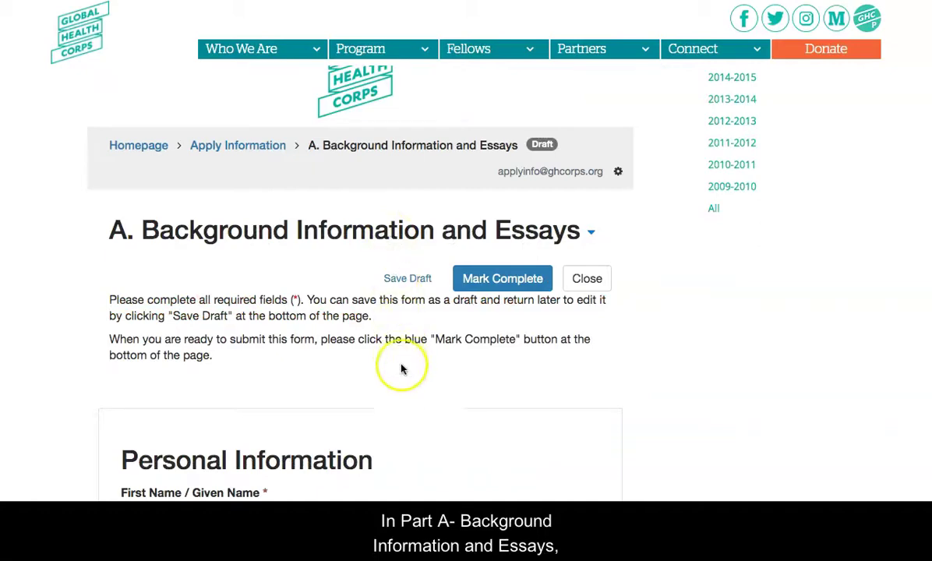
{"action": "scroll", "coordinate": [404, 401], "scroll_direction": "down", "scroll_amount": 3}
{"action": "scroll", "coordinate": [404, 403], "scroll_direction": "down", "scroll_amount": 15}
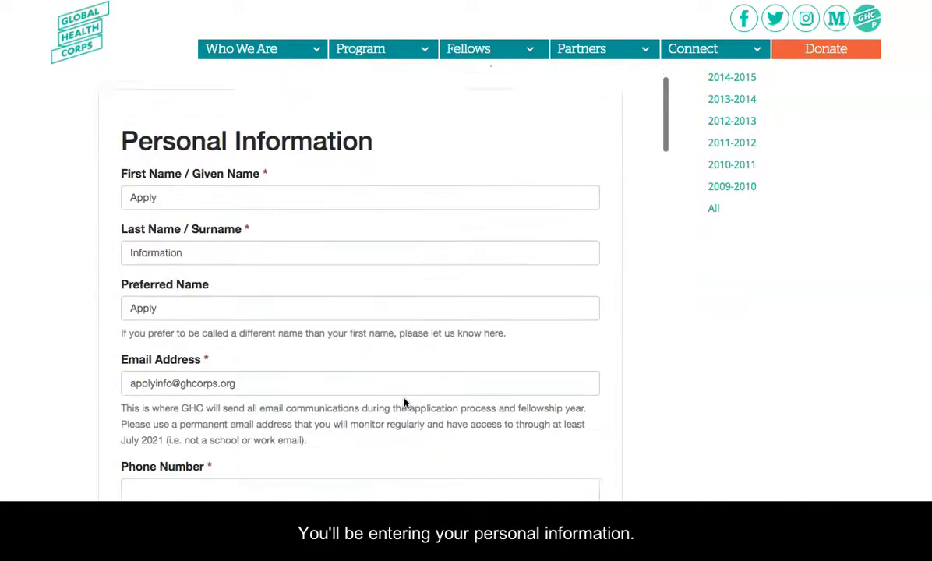
{"action": "scroll", "coordinate": [404, 401], "scroll_direction": "down", "scroll_amount": 7}
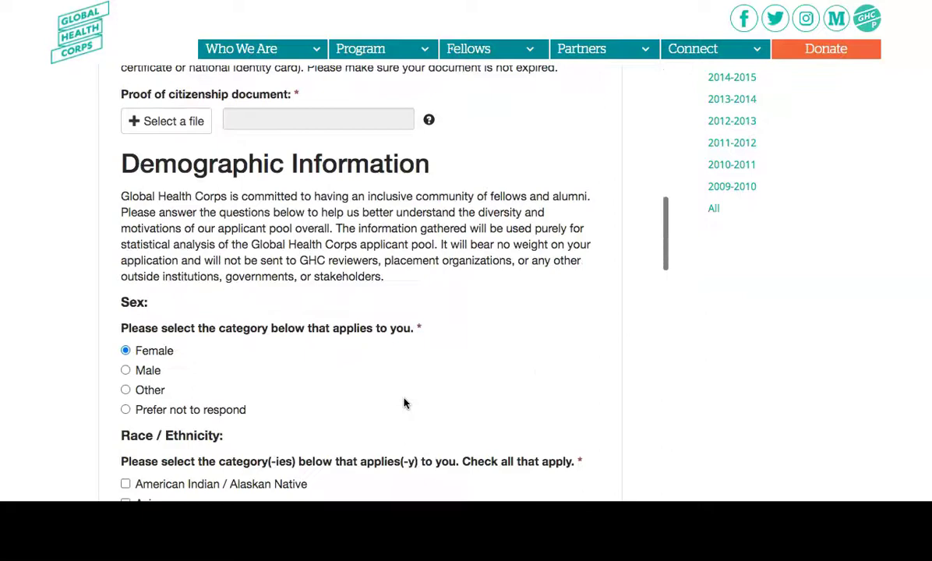
{"action": "scroll", "coordinate": [334, 360], "scroll_direction": "down", "scroll_amount": 20}
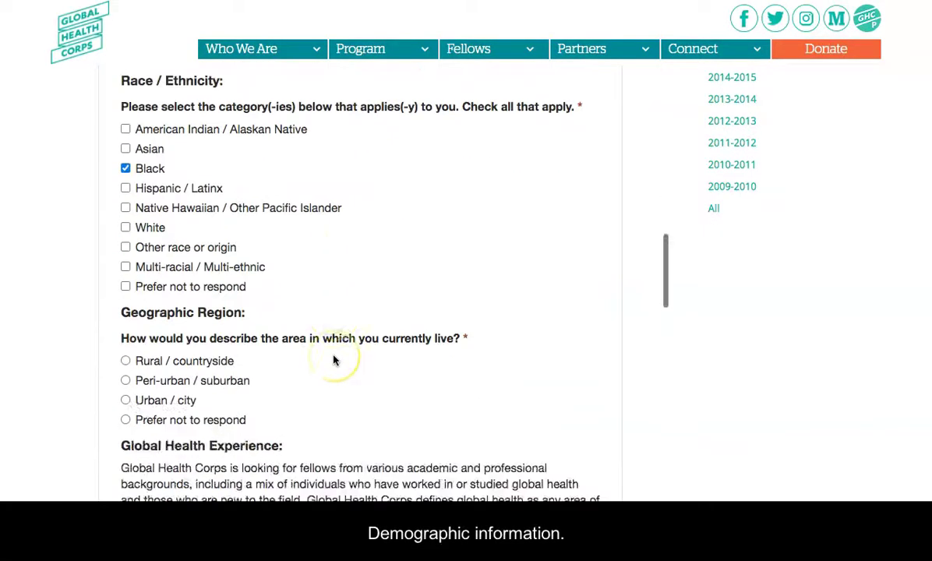
{"action": "scroll", "coordinate": [334, 361], "scroll_direction": "down", "scroll_amount": 1}
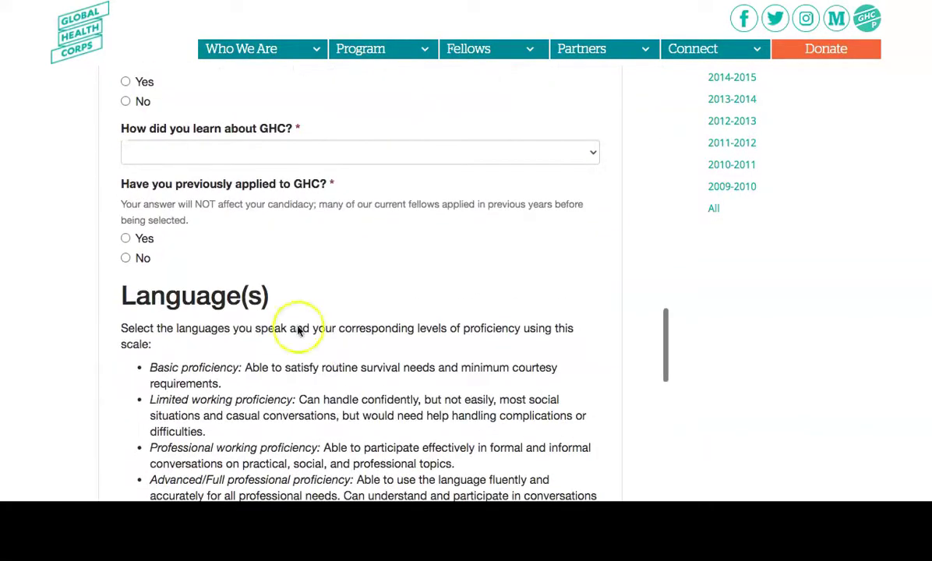
{"action": "scroll", "coordinate": [241, 300], "scroll_direction": "down", "scroll_amount": 15}
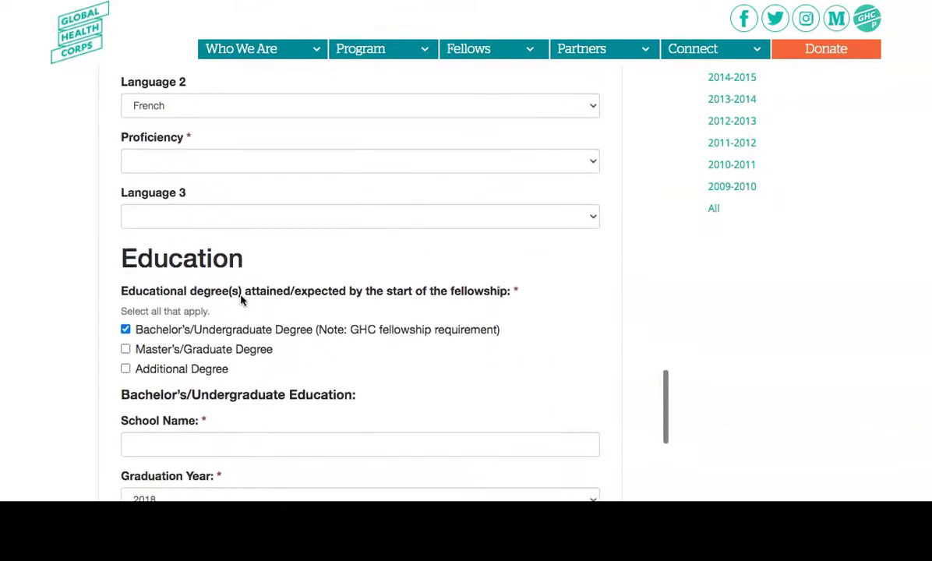
{"action": "scroll", "coordinate": [264, 413], "scroll_direction": "down", "scroll_amount": 14}
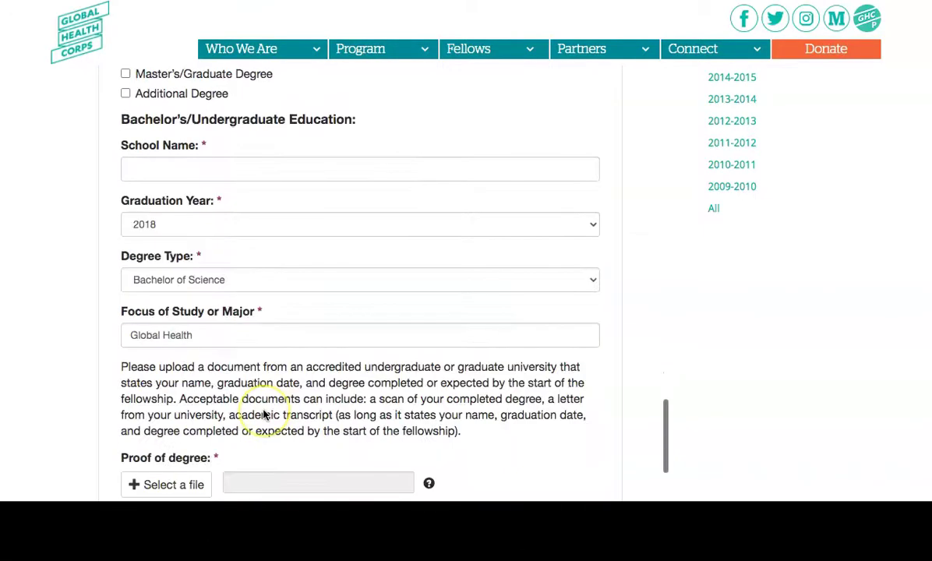
{"action": "left_click", "coordinate": [230, 248]}
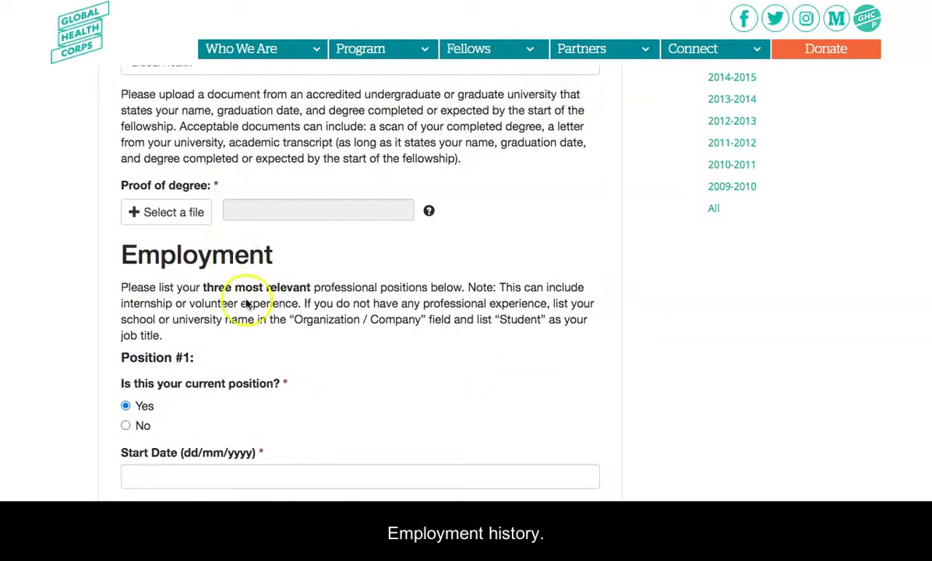
{"action": "scroll", "coordinate": [281, 410], "scroll_direction": "down", "scroll_amount": 20}
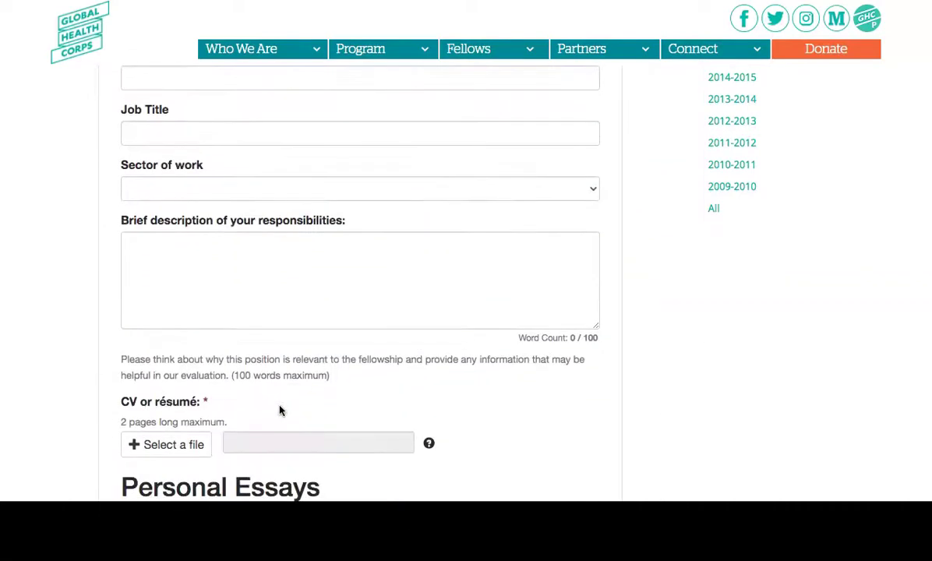
{"action": "scroll", "coordinate": [280, 411], "scroll_direction": "down", "scroll_amount": 7}
{"action": "left_click", "coordinate": [253, 243]}
{"action": "scroll", "coordinate": [250, 239], "scroll_direction": "up", "scroll_amount": 20}
{"action": "scroll", "coordinate": [250, 239], "scroll_direction": "up", "scroll_amount": 20}
{"action": "scroll", "coordinate": [250, 239], "scroll_direction": "down", "scroll_amount": 10}
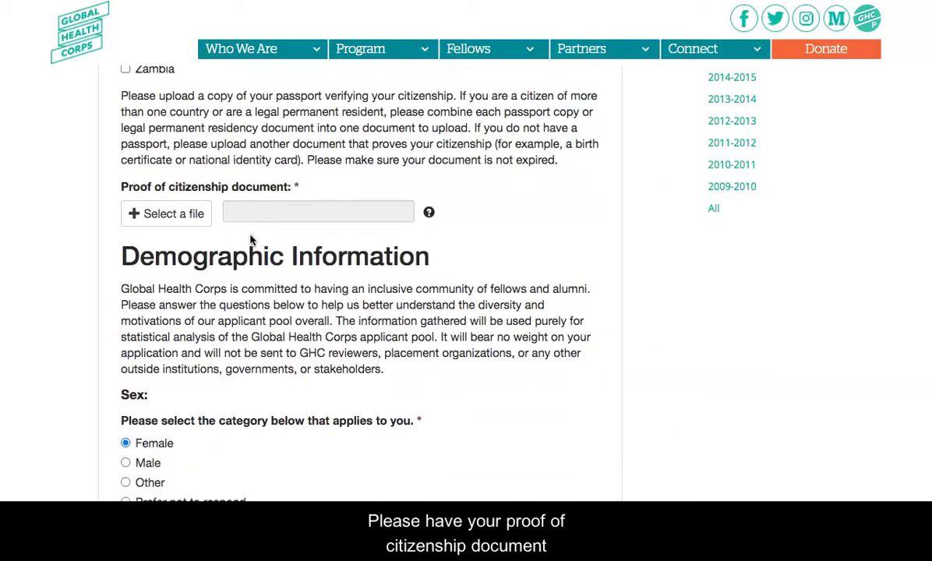
{"action": "scroll", "coordinate": [260, 335], "scroll_direction": "down", "scroll_amount": 20}
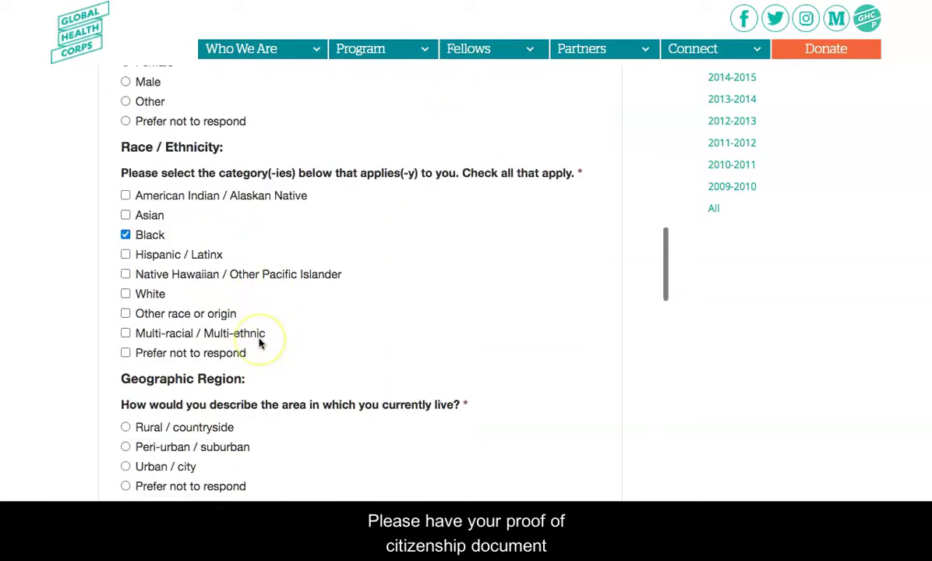
{"action": "scroll", "coordinate": [261, 343], "scroll_direction": "down", "scroll_amount": 20}
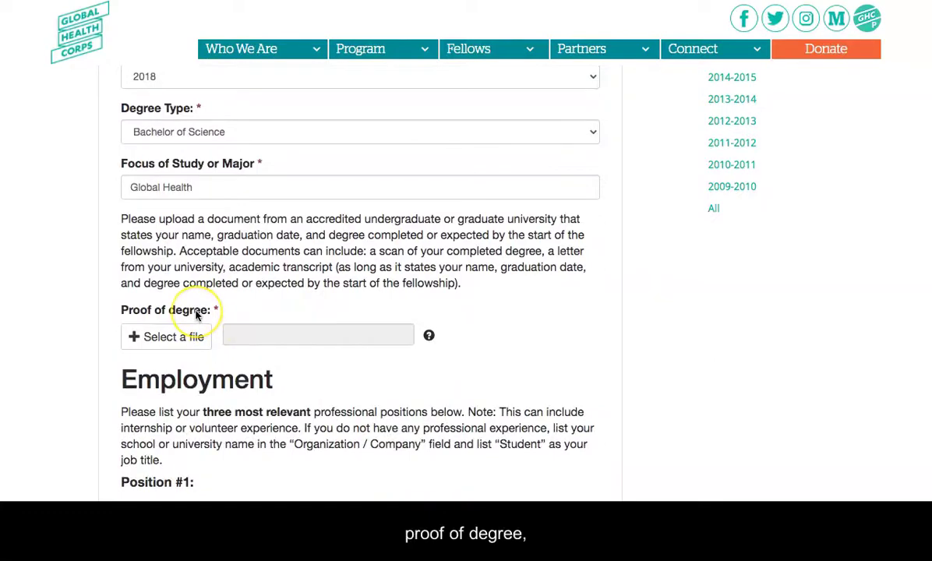
{"action": "scroll", "coordinate": [195, 315], "scroll_direction": "down", "scroll_amount": 10}
{"action": "scroll", "coordinate": [195, 315], "scroll_direction": "down", "scroll_amount": 15}
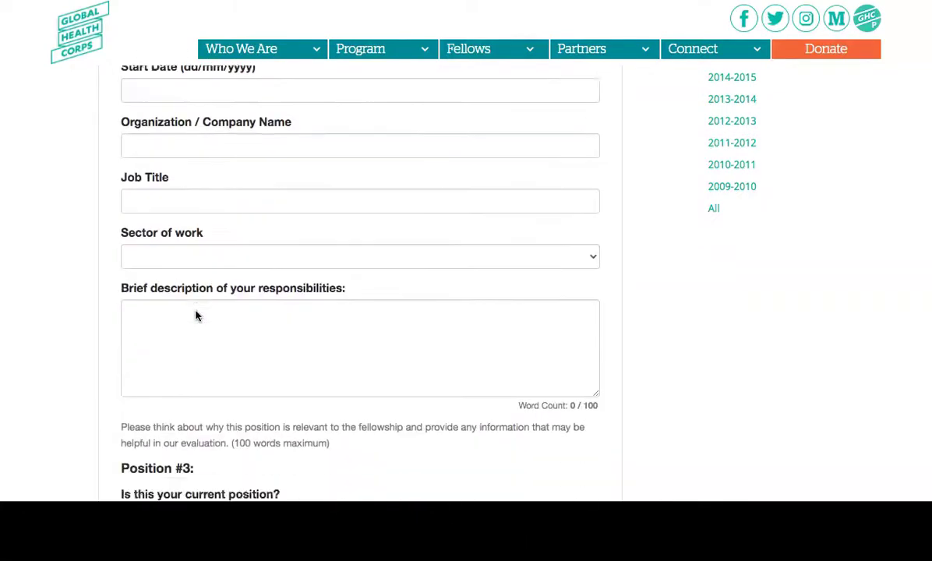
{"action": "scroll", "coordinate": [195, 315], "scroll_direction": "down", "scroll_amount": 8}
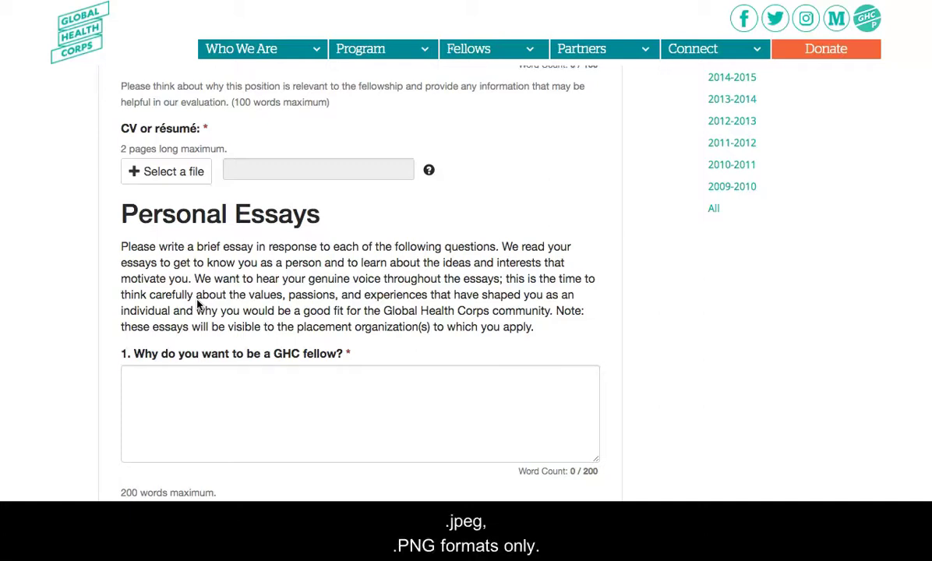
{"action": "scroll", "coordinate": [198, 305], "scroll_direction": "down", "scroll_amount": 3}
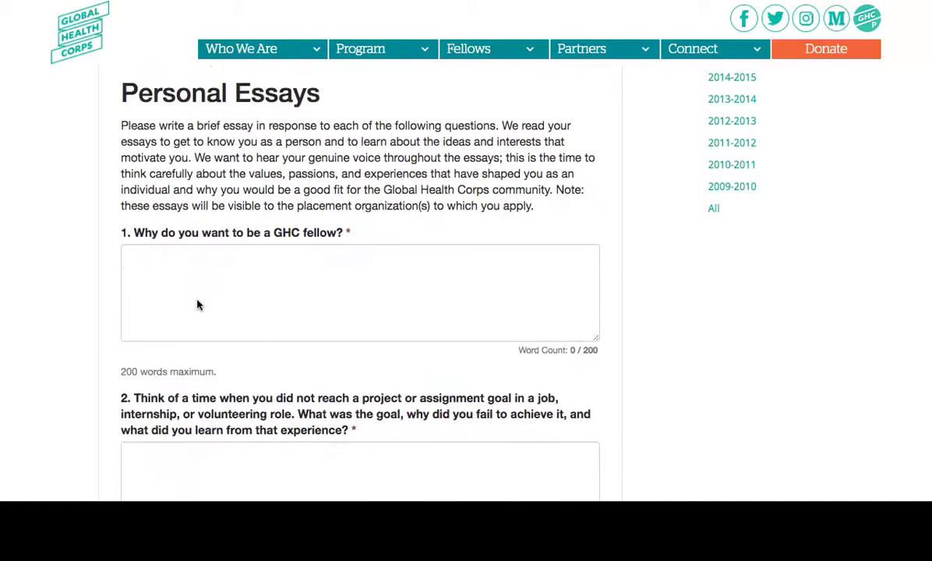
{"action": "scroll", "coordinate": [197, 304], "scroll_direction": "up", "scroll_amount": 12}
{"action": "scroll", "coordinate": [198, 305], "scroll_direction": "up", "scroll_amount": 10}
{"action": "scroll", "coordinate": [197, 305], "scroll_direction": "up", "scroll_amount": 4}
{"action": "scroll", "coordinate": [197, 305], "scroll_direction": "up", "scroll_amount": 3}
{"action": "scroll", "coordinate": [197, 304], "scroll_direction": "up", "scroll_amount": 4}
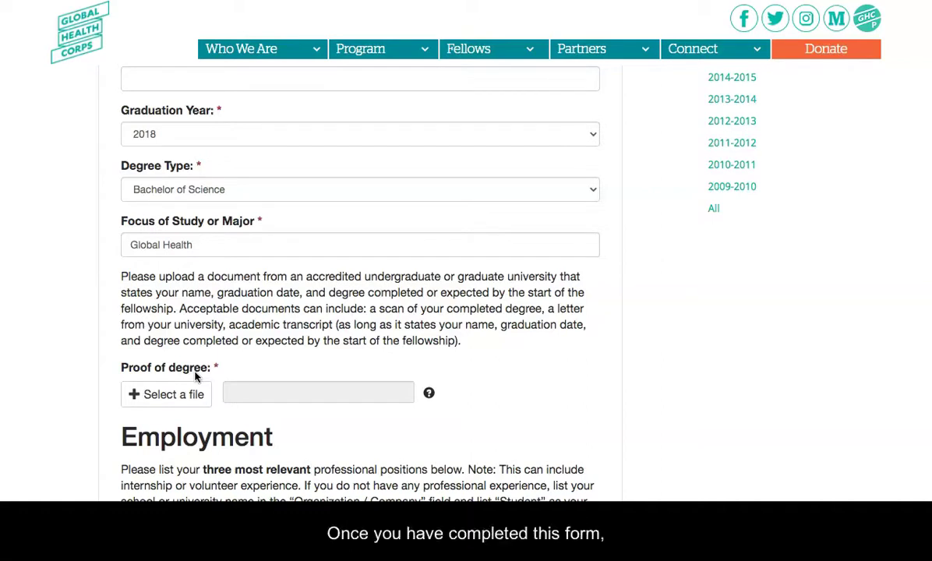
{"action": "scroll", "coordinate": [195, 376], "scroll_direction": "down", "scroll_amount": 5}
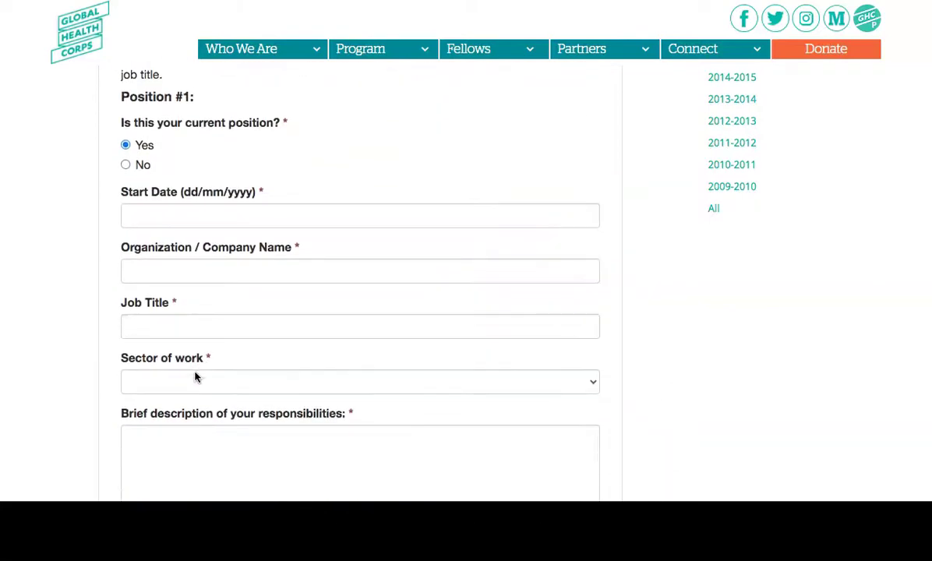
{"action": "scroll", "coordinate": [195, 377], "scroll_direction": "down", "scroll_amount": 15}
- Save the Part A form as a draft, last saved at 2:51:56 PM
{"action": "scroll", "coordinate": [195, 376], "scroll_direction": "down", "scroll_amount": 15}
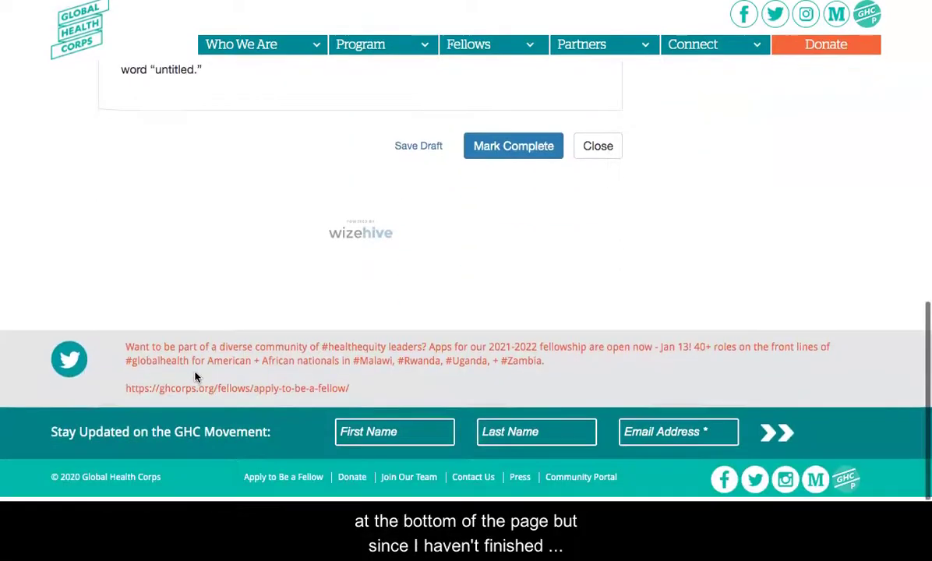
{"action": "scroll", "coordinate": [195, 377], "scroll_direction": "up", "scroll_amount": 3}
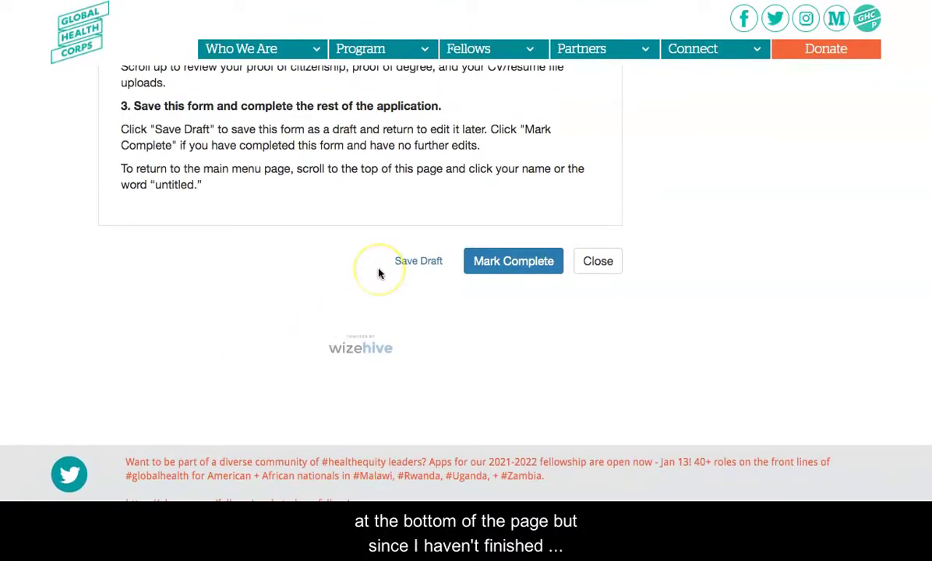
{"action": "scroll", "coordinate": [379, 273], "scroll_direction": "up", "scroll_amount": 2}
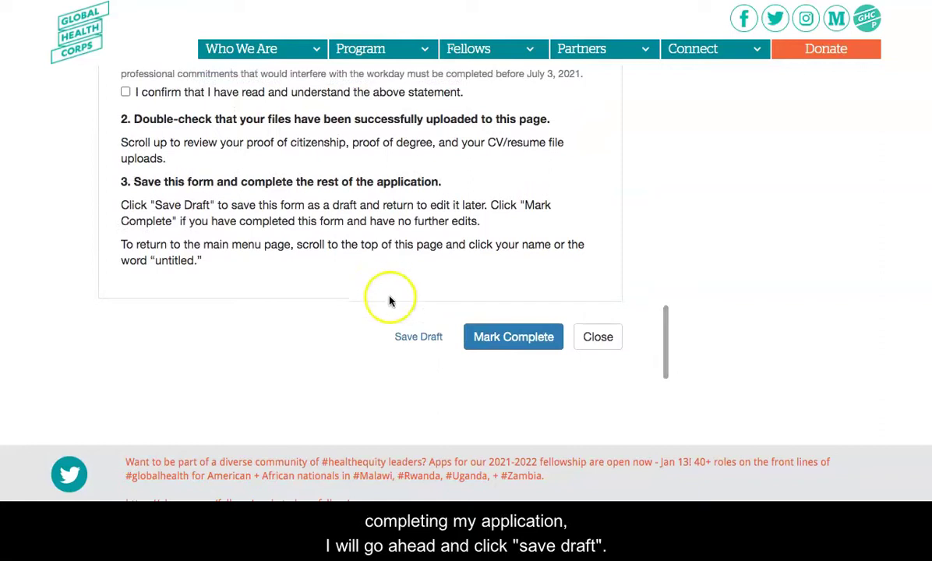
{"action": "left_click", "coordinate": [419, 338]}
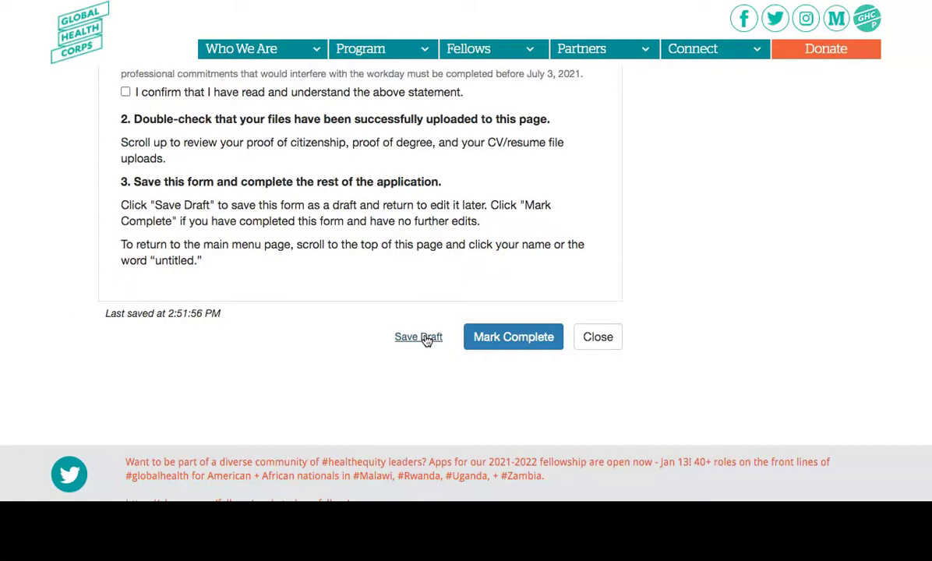
- Return from Part A to the main menu via the Apply Information breadcrumb
{"action": "scroll", "coordinate": [427, 341], "scroll_direction": "up", "scroll_amount": 15}
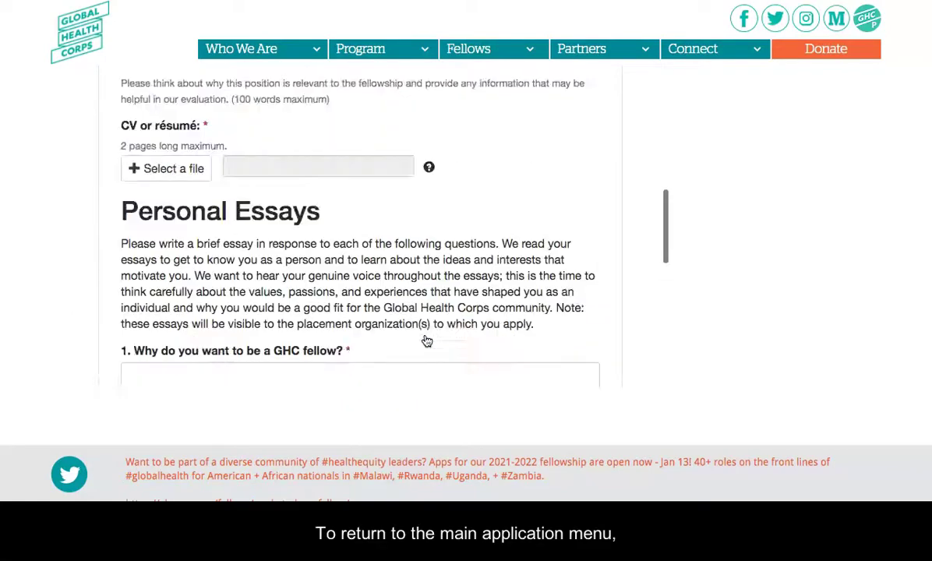
{"action": "scroll", "coordinate": [427, 341], "scroll_direction": "up", "scroll_amount": 15}
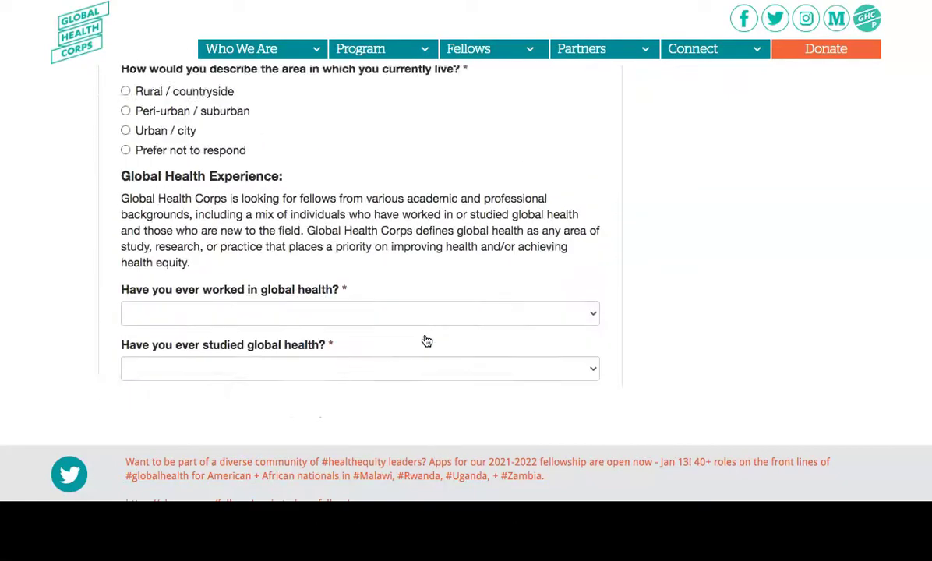
{"action": "scroll", "coordinate": [427, 340], "scroll_direction": "up", "scroll_amount": 15}
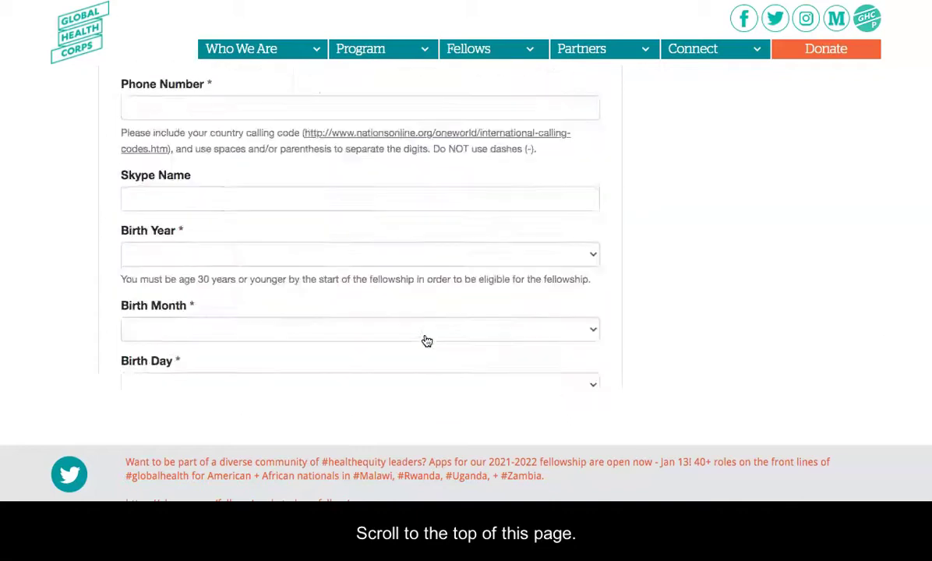
{"action": "scroll", "coordinate": [428, 341], "scroll_direction": "up", "scroll_amount": 5}
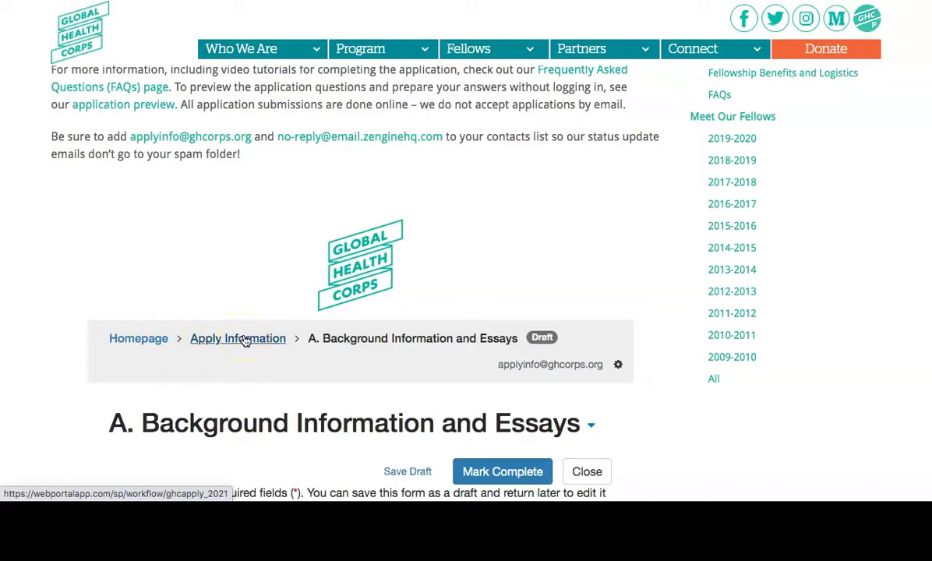
{"action": "left_click", "coordinate": [239, 340]}
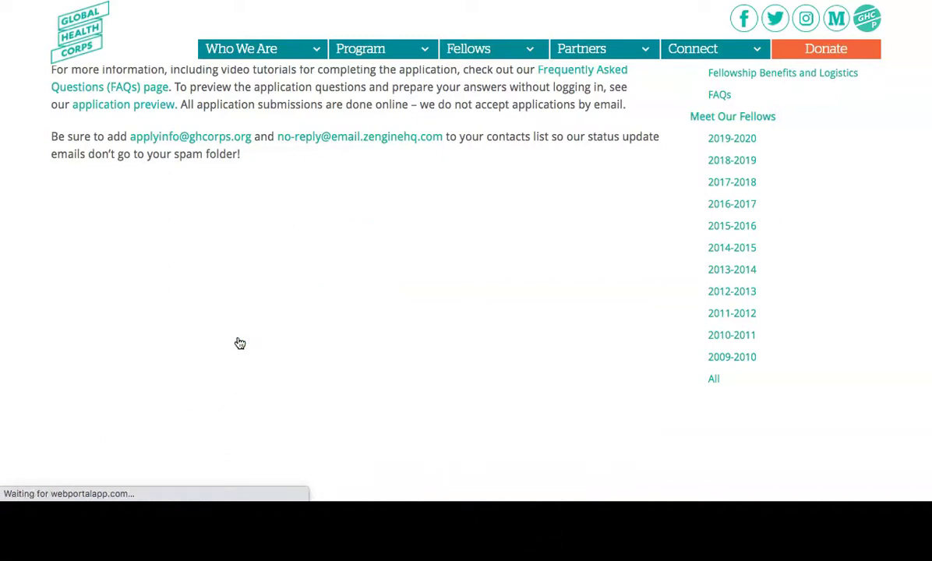
- Open Part B, Fellowship Role Selection, from the application's component cards
{"action": "scroll", "coordinate": [382, 392], "scroll_direction": "down", "scroll_amount": 10}
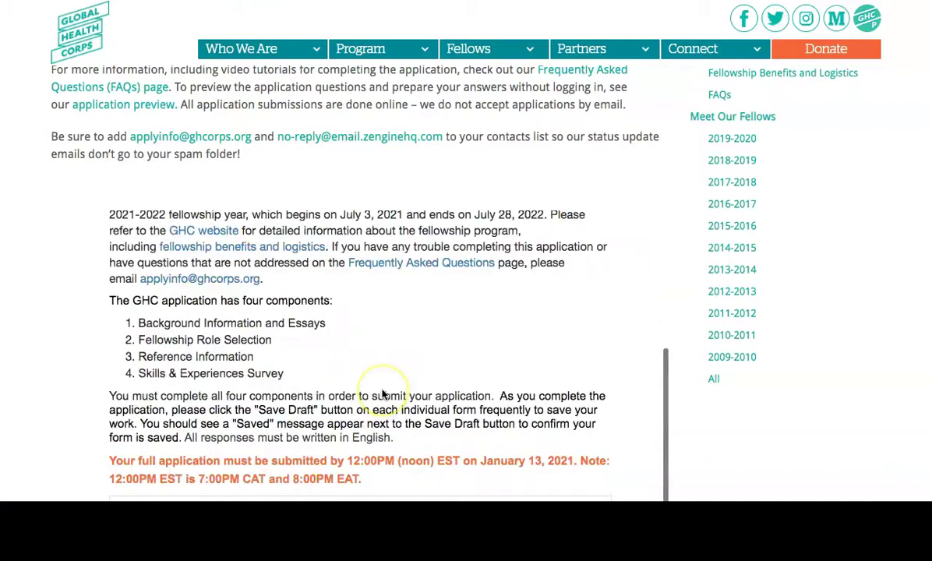
{"action": "scroll", "coordinate": [382, 394], "scroll_direction": "down", "scroll_amount": 8}
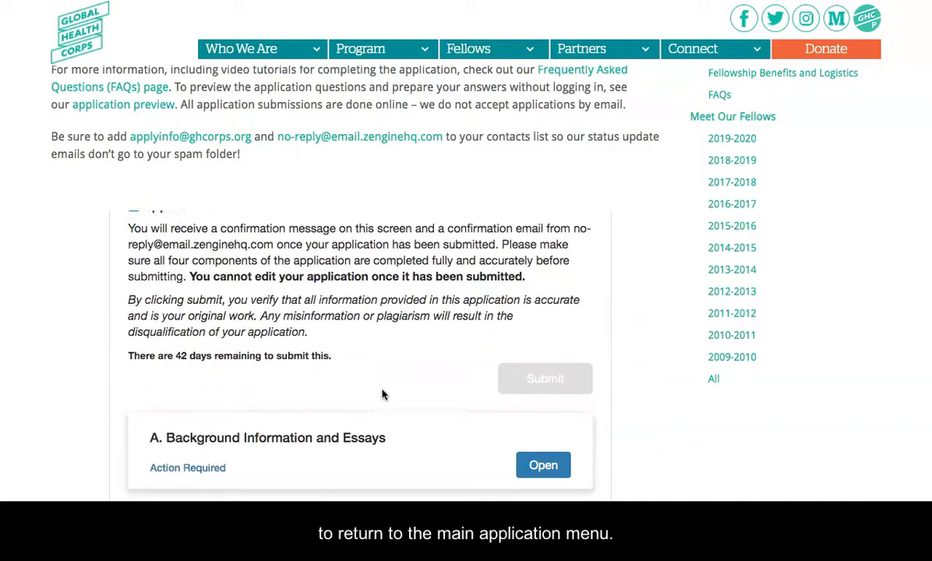
{"action": "scroll", "coordinate": [382, 394], "scroll_direction": "down", "scroll_amount": 6}
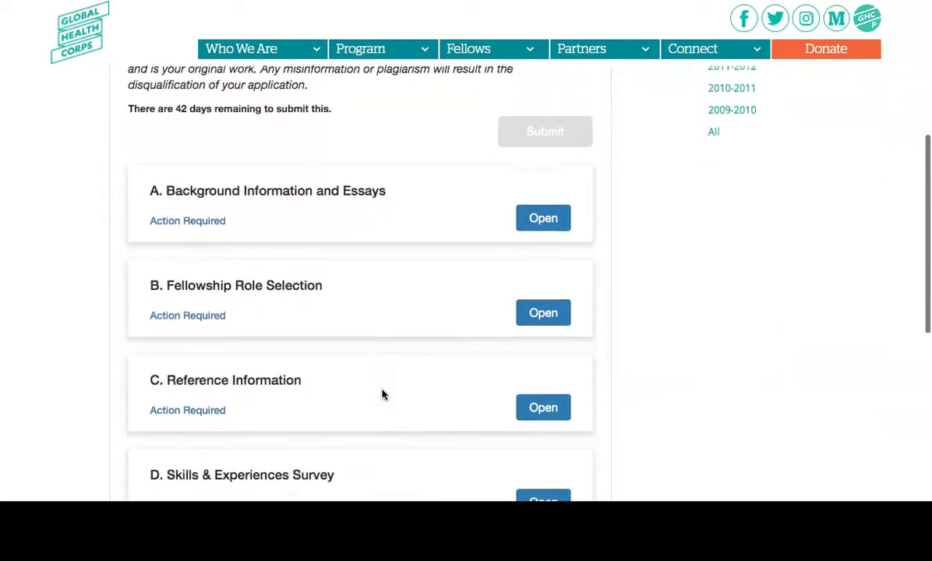
{"action": "scroll", "coordinate": [381, 394], "scroll_direction": "down", "scroll_amount": 1}
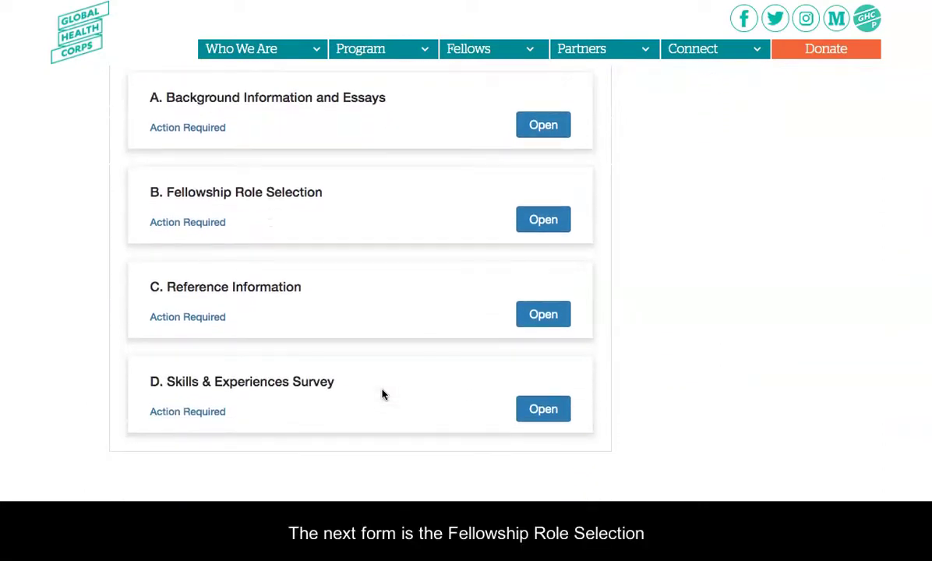
{"action": "scroll", "coordinate": [381, 392], "scroll_direction": "up", "scroll_amount": 5}
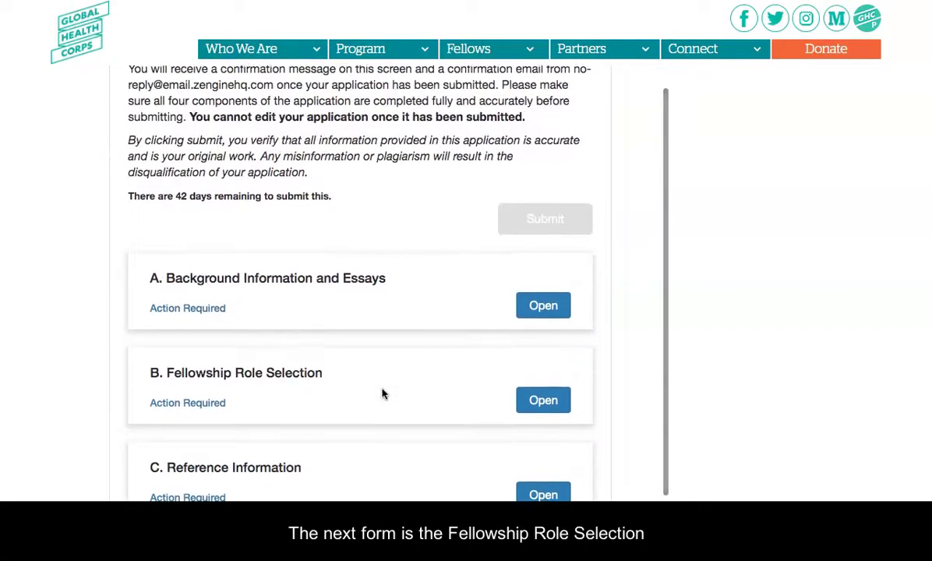
{"action": "left_click", "coordinate": [530, 401]}
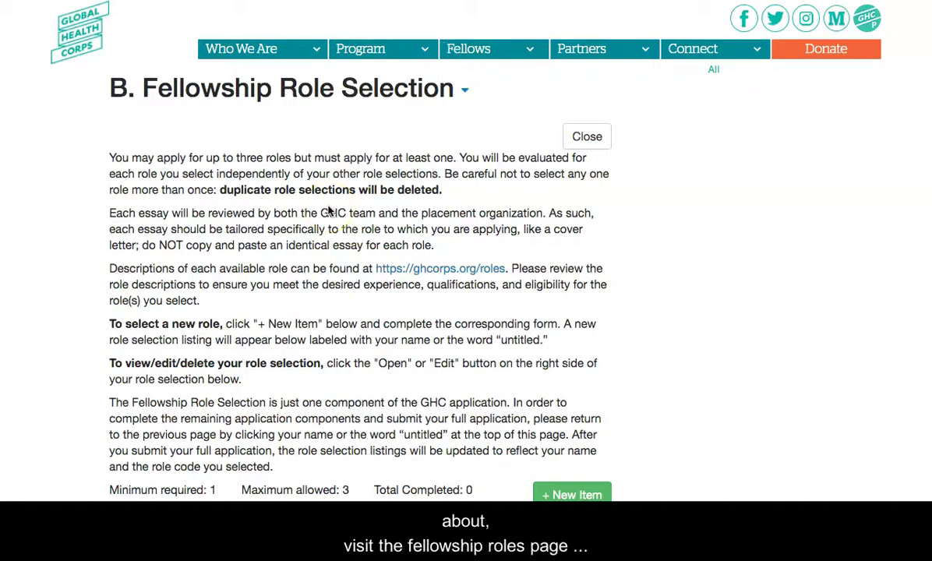
- Read the Fellowship Role Selection instructions and follow the ghcorps.org/roles link to the roles page
{"action": "left_click", "coordinate": [509, 267]}
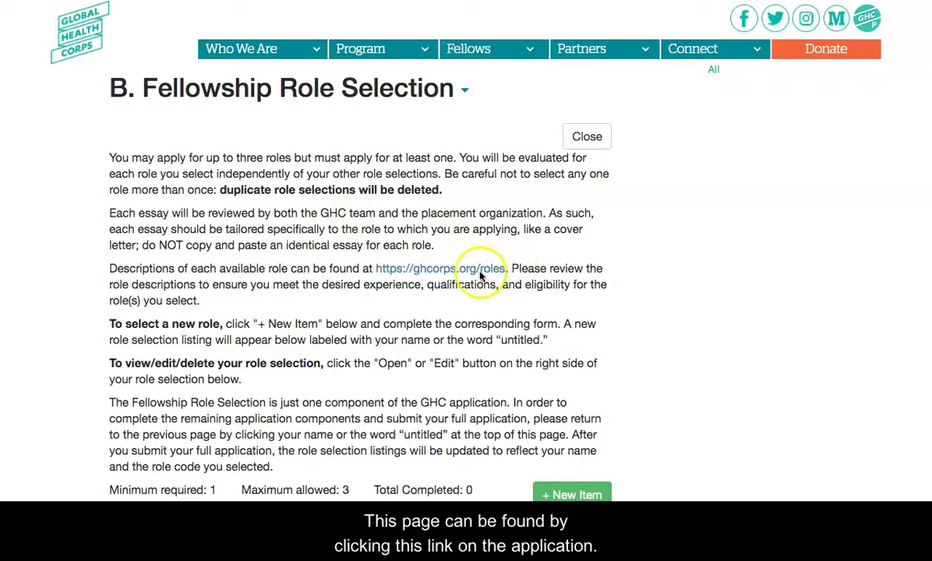
{"action": "scroll", "coordinate": [458, 270], "scroll_direction": "up", "scroll_amount": 10}
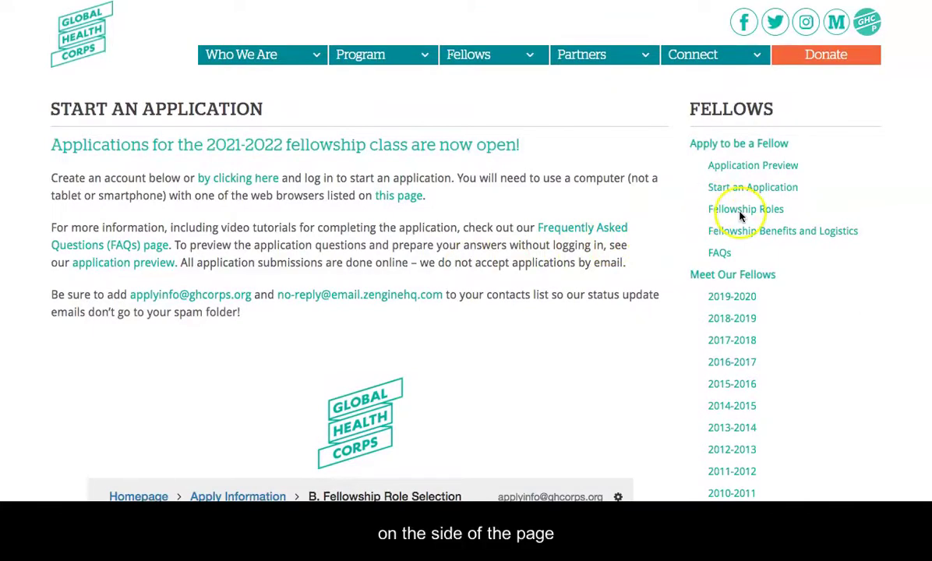
{"action": "scroll", "coordinate": [556, 402], "scroll_direction": "down", "scroll_amount": 5}
{"action": "scroll", "coordinate": [557, 403], "scroll_direction": "down", "scroll_amount": 10}
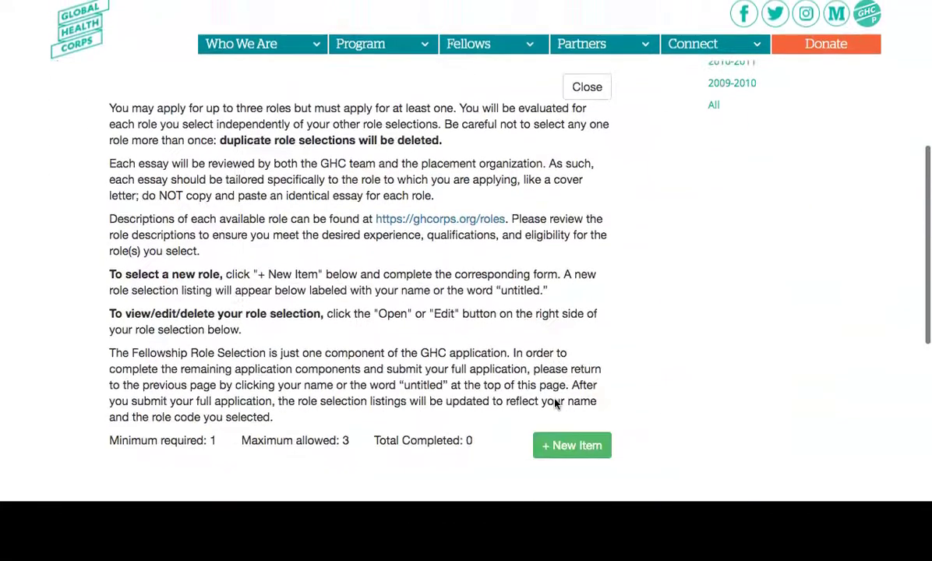
{"action": "left_click", "coordinate": [451, 192]}
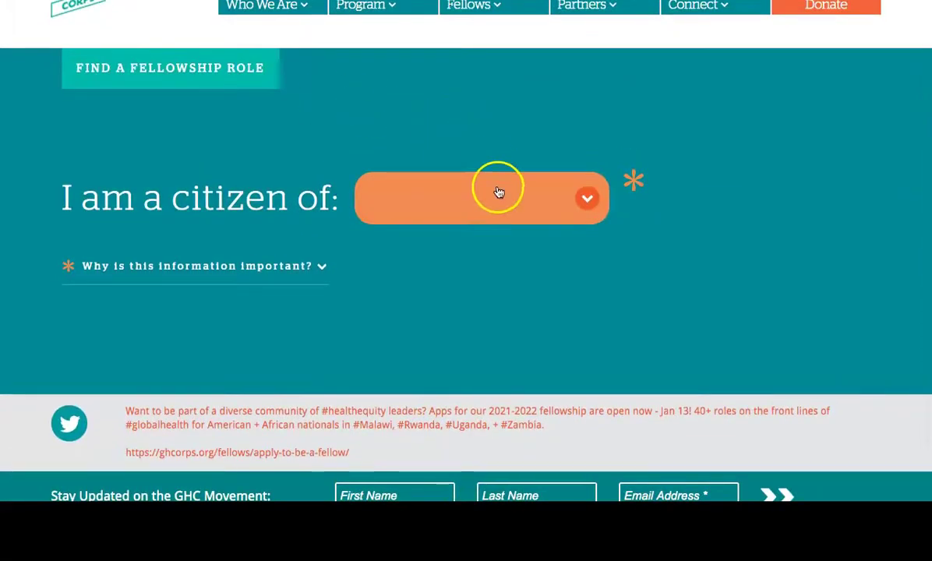
{"action": "left_click", "coordinate": [517, 200]}
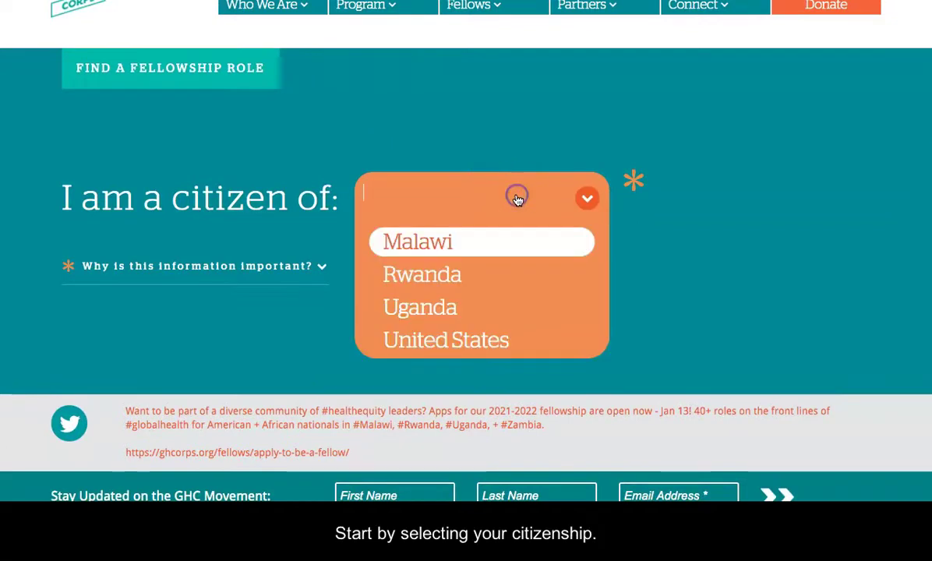
{"action": "left_click", "coordinate": [441, 340]}
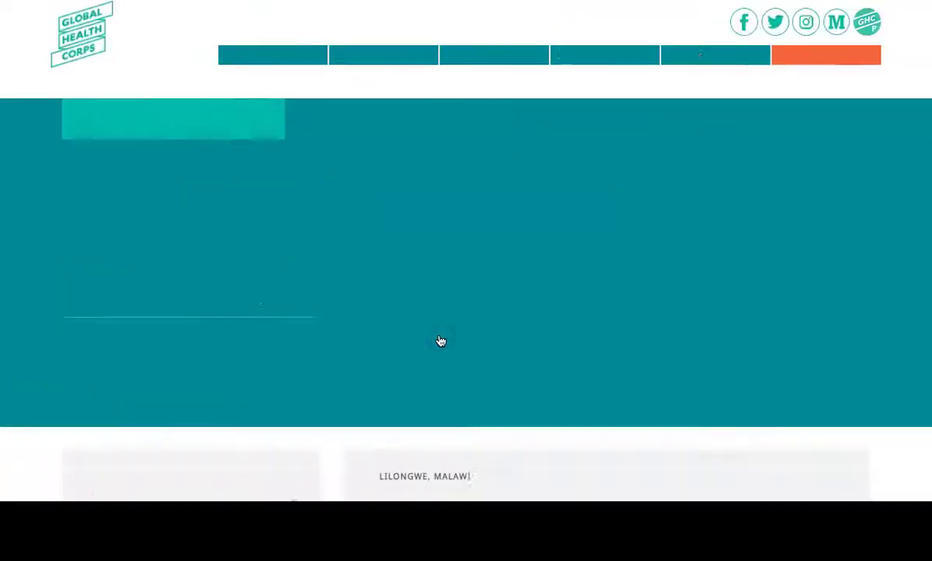
{"action": "scroll", "coordinate": [366, 434], "scroll_direction": "down", "scroll_amount": 7}
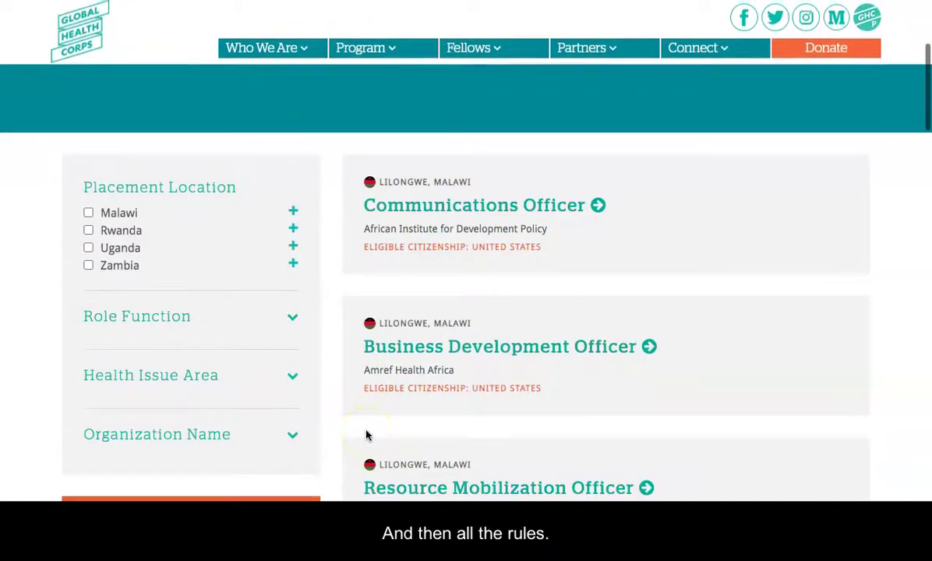
{"action": "scroll", "coordinate": [366, 434], "scroll_direction": "down", "scroll_amount": 6}
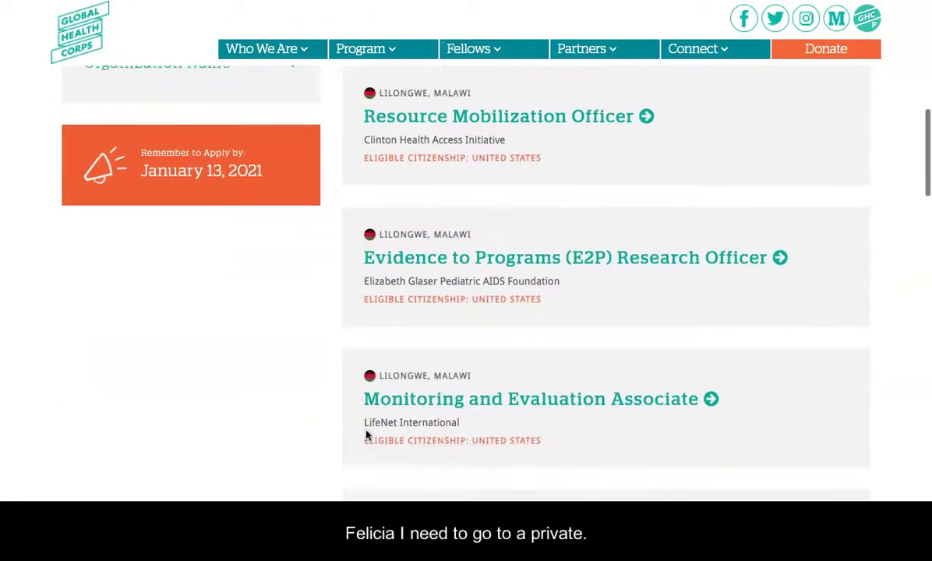
{"action": "scroll", "coordinate": [367, 434], "scroll_direction": "down", "scroll_amount": 10}
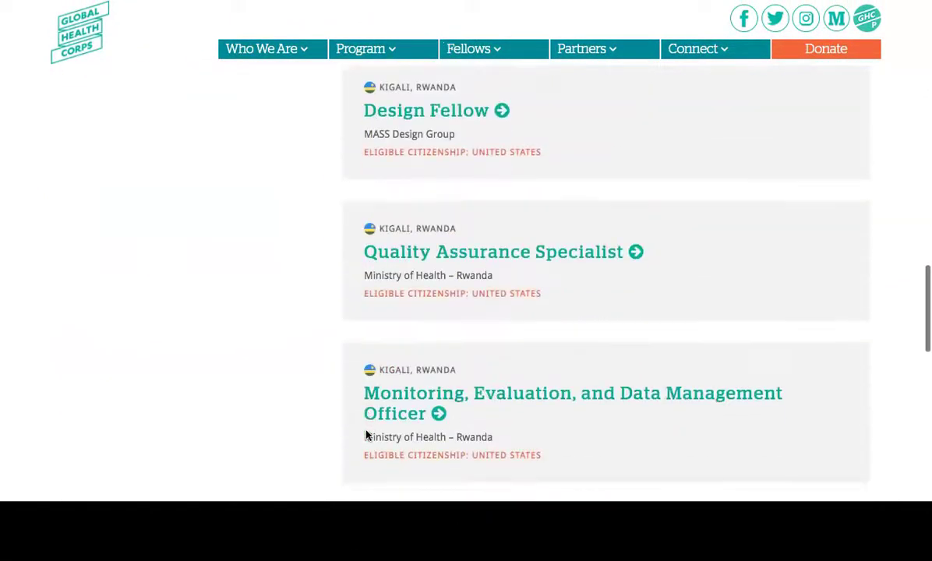
{"action": "scroll", "coordinate": [366, 435], "scroll_direction": "up", "scroll_amount": 20}
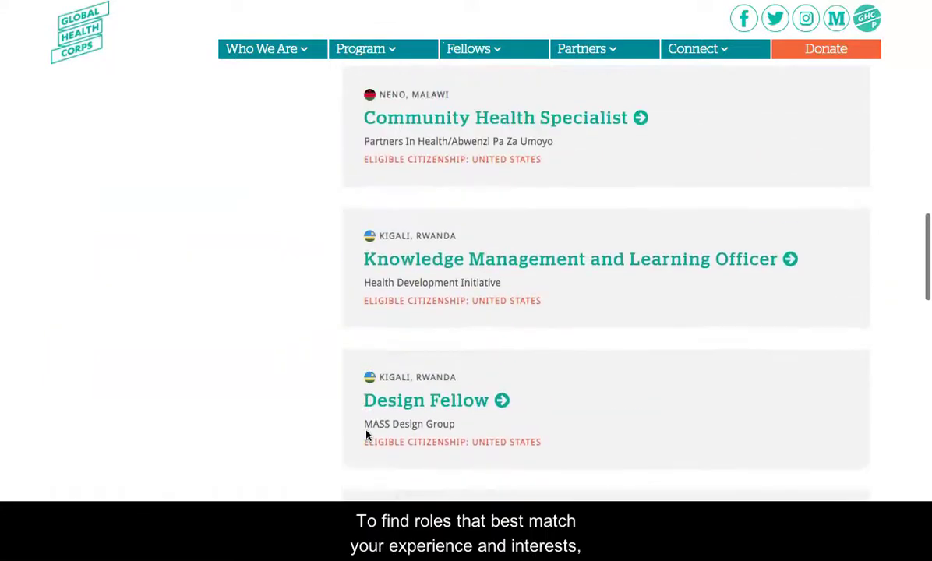
{"action": "scroll", "coordinate": [366, 435], "scroll_direction": "up", "scroll_amount": 2}
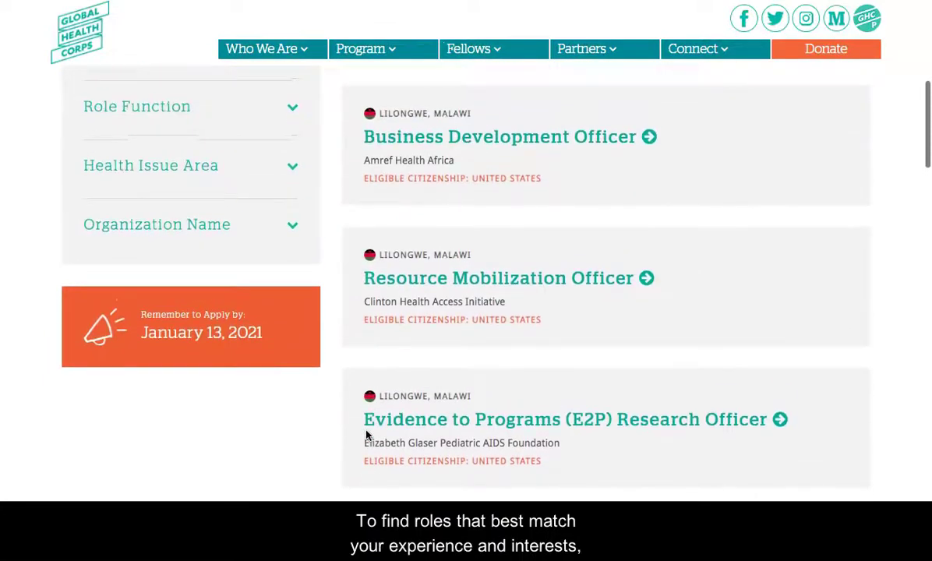
{"action": "scroll", "coordinate": [366, 434], "scroll_direction": "up", "scroll_amount": 2}
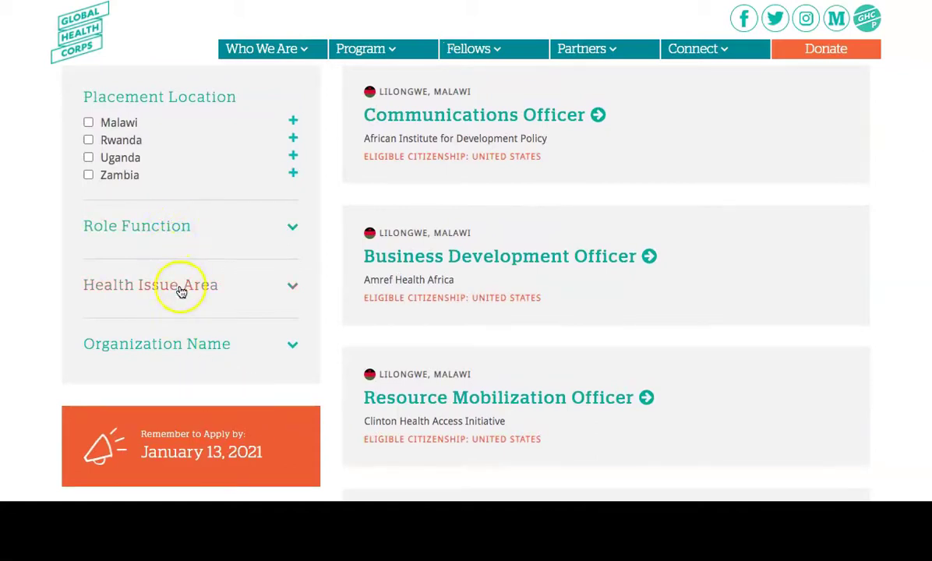
- Filter roles to the Data Analysis / Statistics function and browse the results, led by E2P Research Officer
{"action": "left_click", "coordinate": [290, 227]}
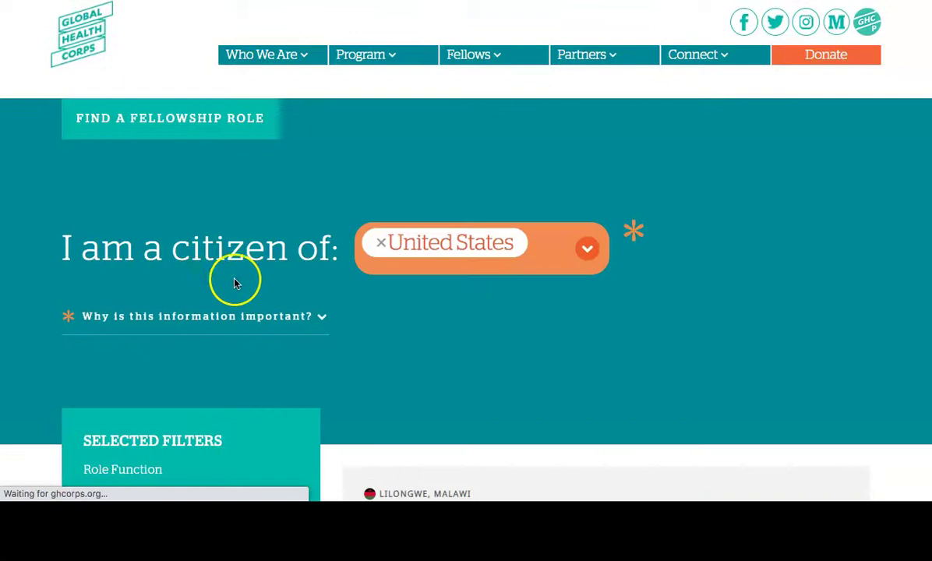
{"action": "scroll", "coordinate": [544, 355], "scroll_direction": "down", "scroll_amount": 5}
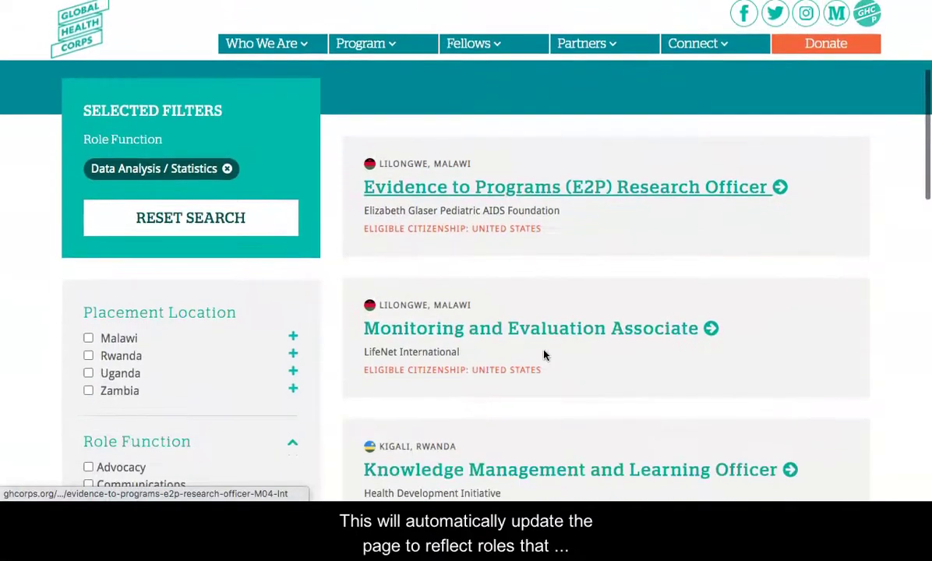
{"action": "scroll", "coordinate": [545, 355], "scroll_direction": "down", "scroll_amount": 3}
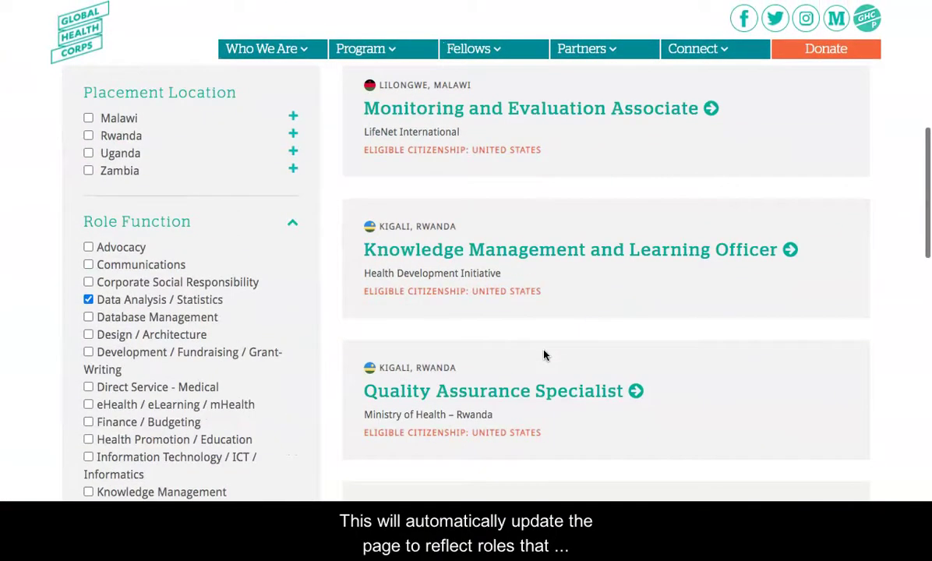
{"action": "scroll", "coordinate": [545, 354], "scroll_direction": "down", "scroll_amount": 8}
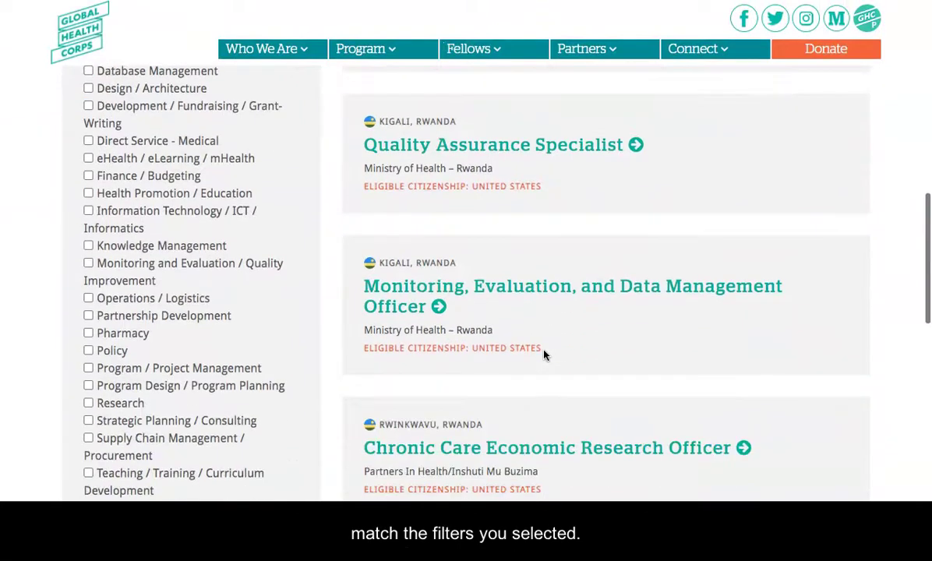
{"action": "scroll", "coordinate": [544, 354], "scroll_direction": "down", "scroll_amount": 2}
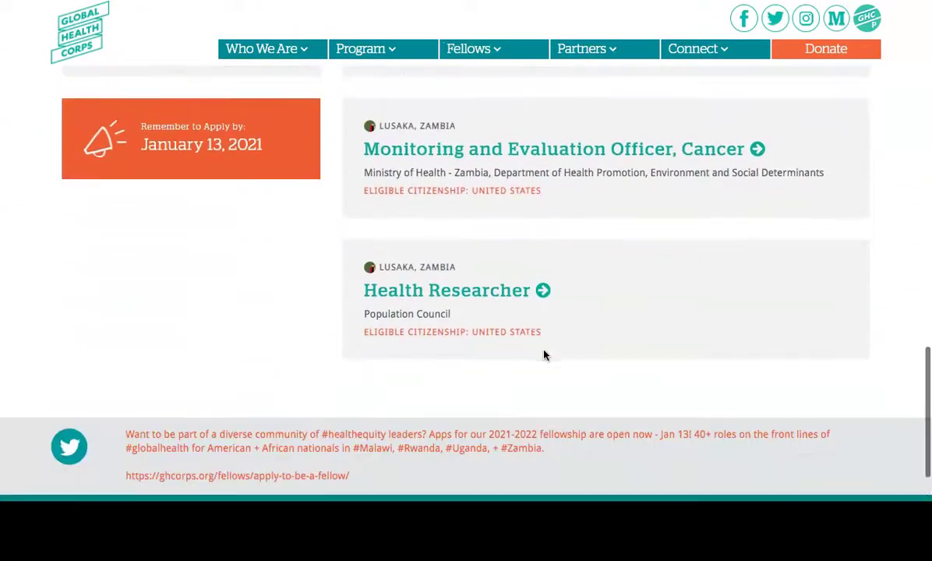
{"action": "scroll", "coordinate": [545, 354], "scroll_direction": "up", "scroll_amount": 2}
{"action": "scroll", "coordinate": [545, 355], "scroll_direction": "up", "scroll_amount": 9}
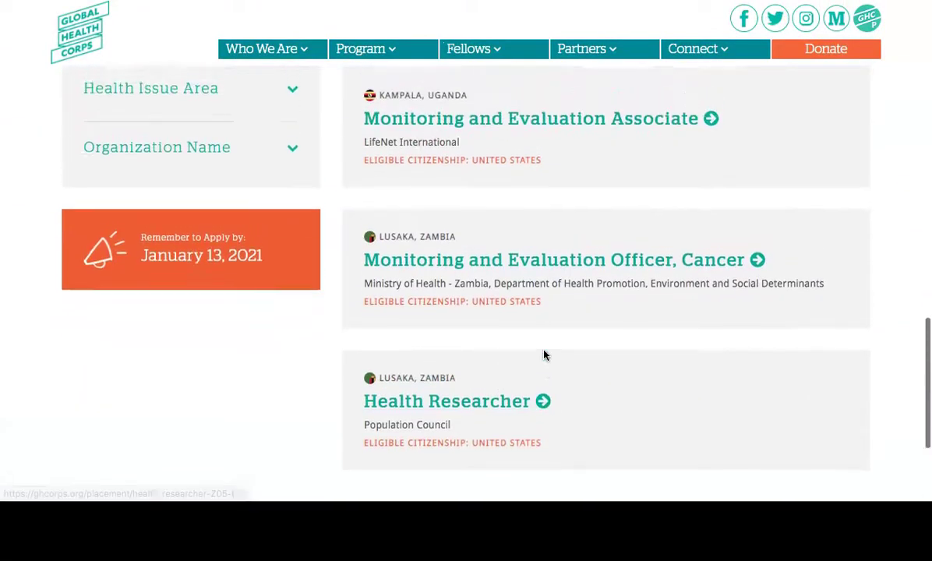
{"action": "scroll", "coordinate": [545, 354], "scroll_direction": "up", "scroll_amount": 2}
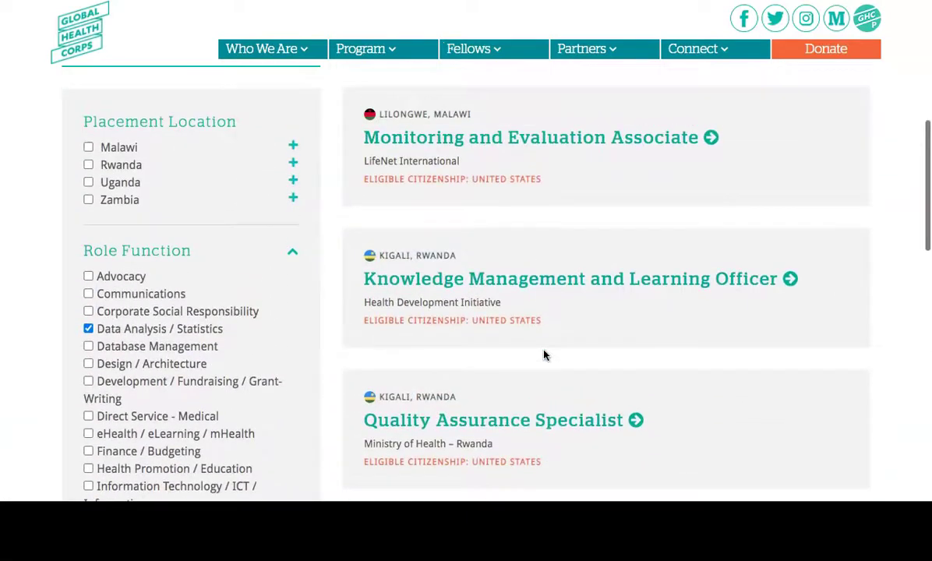
{"action": "scroll", "coordinate": [516, 198], "scroll_direction": "up", "scroll_amount": 2}
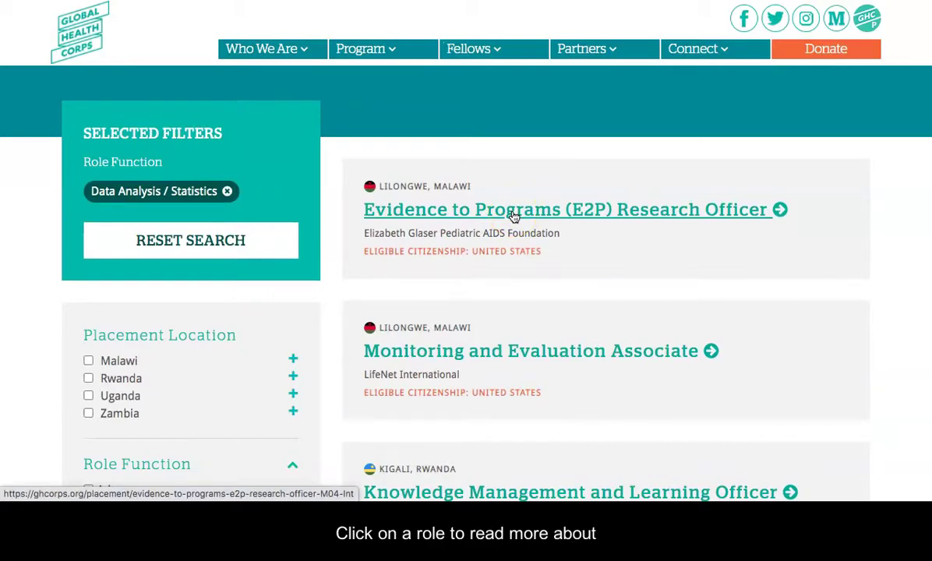
- Open the Evidence to Programs (E2P) Research Officer role and read through its details
{"action": "left_click", "coordinate": [514, 215]}
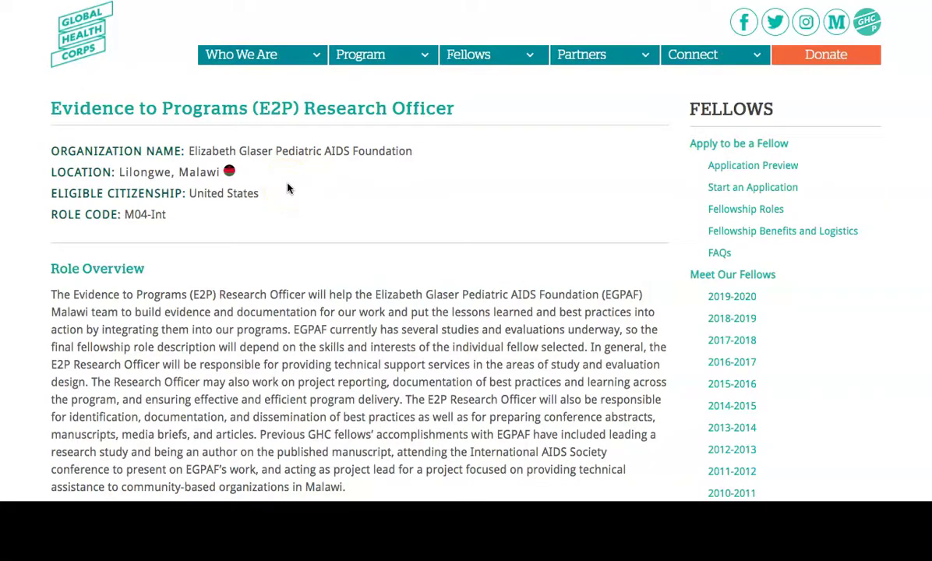
{"action": "scroll", "coordinate": [297, 329], "scroll_direction": "down", "scroll_amount": 5}
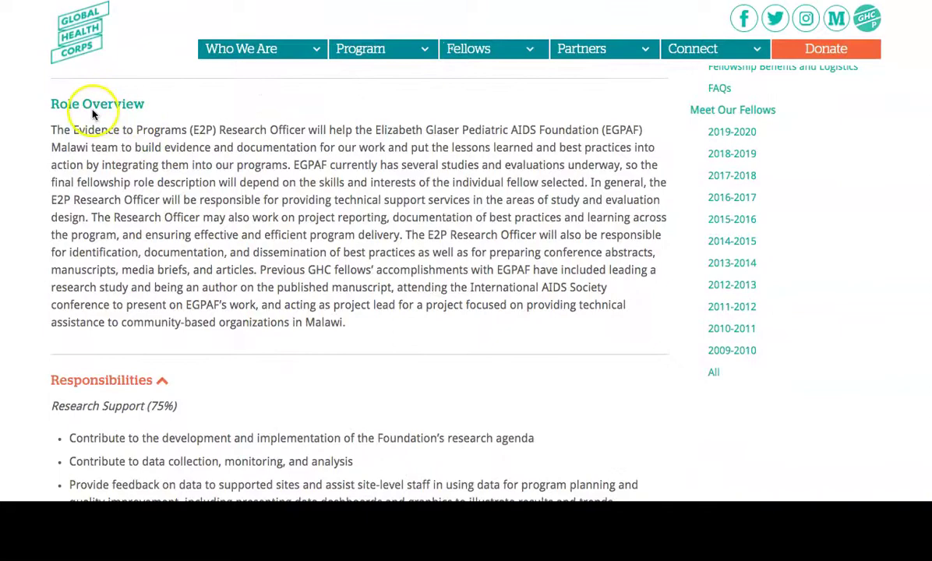
{"action": "scroll", "coordinate": [181, 355], "scroll_direction": "down", "scroll_amount": 10}
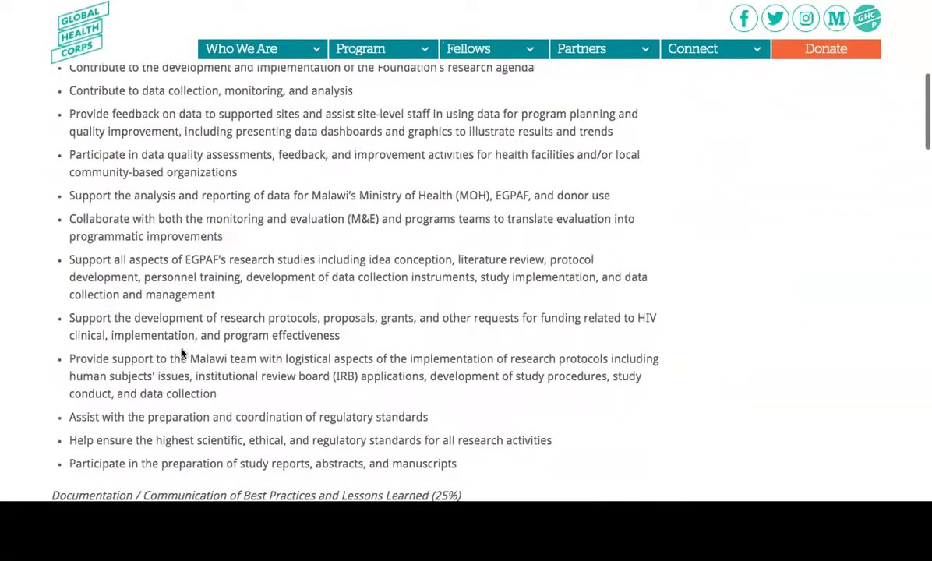
{"action": "scroll", "coordinate": [181, 355], "scroll_direction": "down", "scroll_amount": 15}
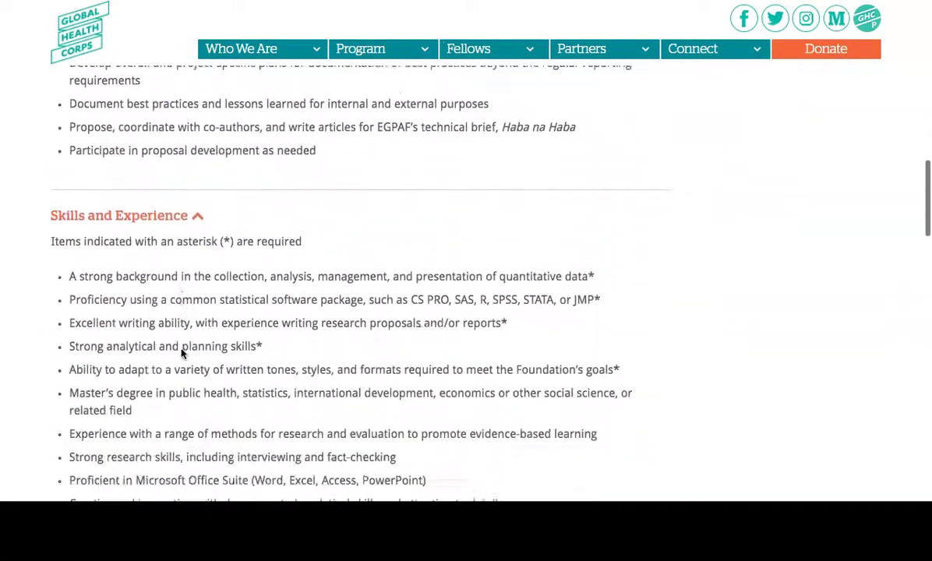
{"action": "scroll", "coordinate": [181, 355], "scroll_direction": "down", "scroll_amount": 10}
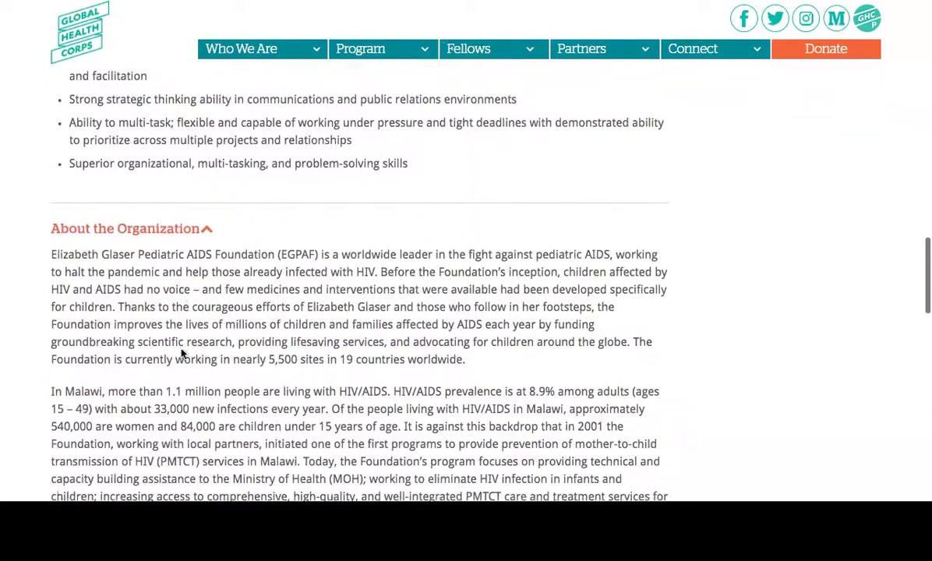
{"action": "scroll", "coordinate": [181, 354], "scroll_direction": "down", "scroll_amount": 12}
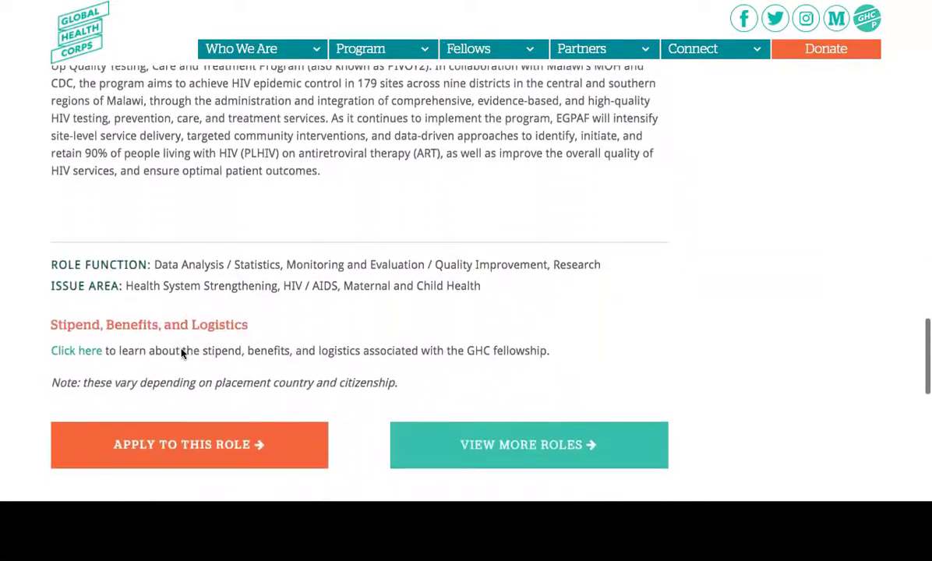
{"action": "scroll", "coordinate": [181, 355], "scroll_direction": "down", "scroll_amount": 1}
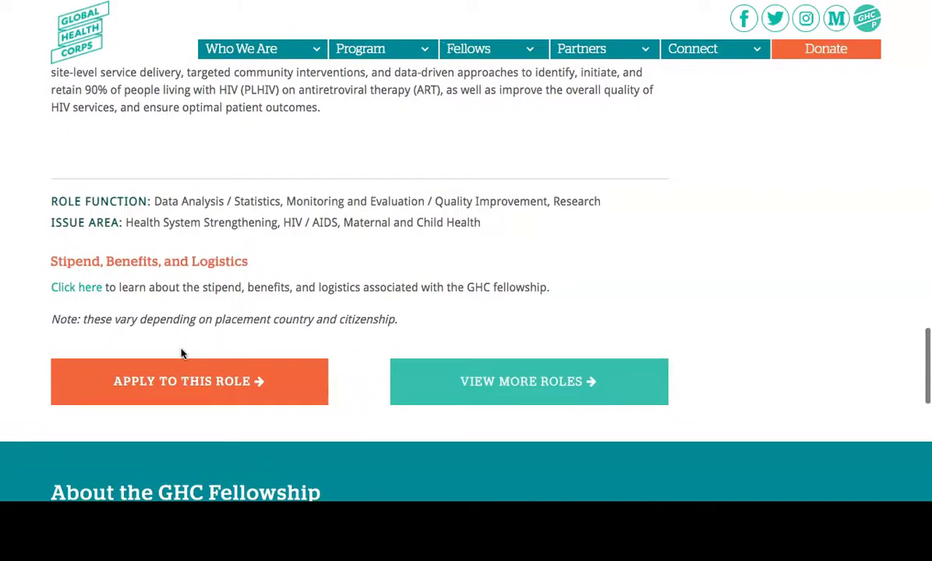
{"action": "left_click", "coordinate": [148, 348]}
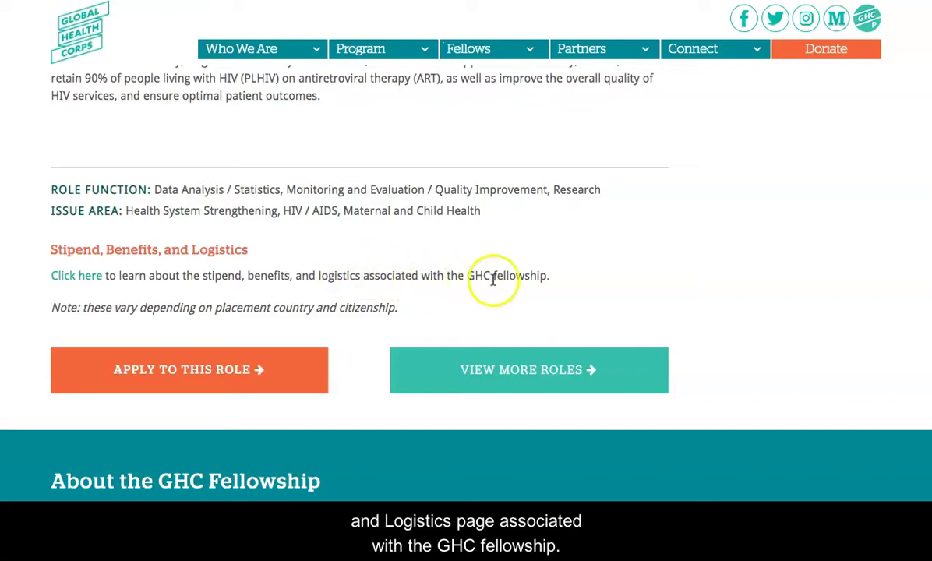
- Return to the top of the E2P role page showing Elizabeth Glaser Pediatric AIDS Foundation and M04-Int
{"action": "scroll", "coordinate": [518, 276], "scroll_direction": "up", "scroll_amount": 10}
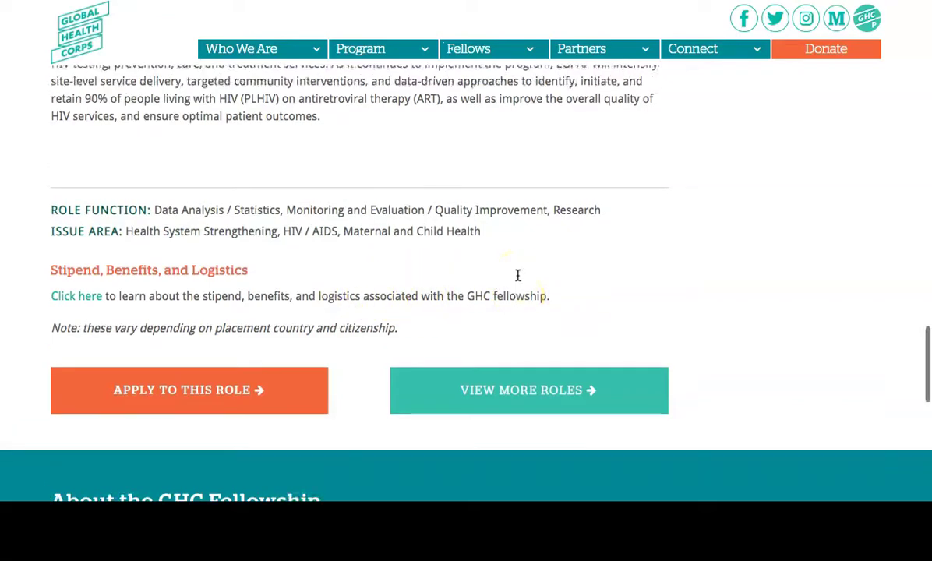
{"action": "scroll", "coordinate": [518, 276], "scroll_direction": "up", "scroll_amount": 3}
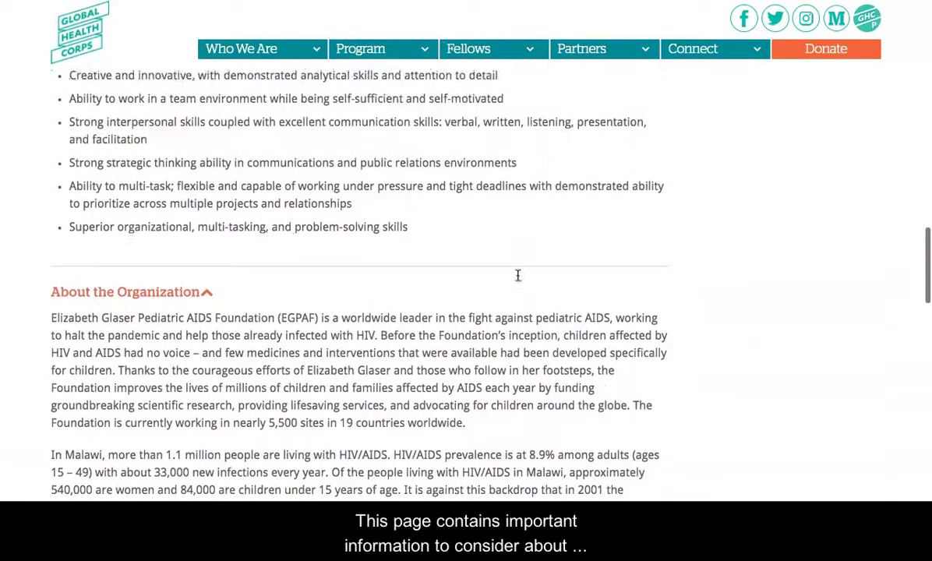
{"action": "scroll", "coordinate": [518, 276], "scroll_direction": "up", "scroll_amount": 5}
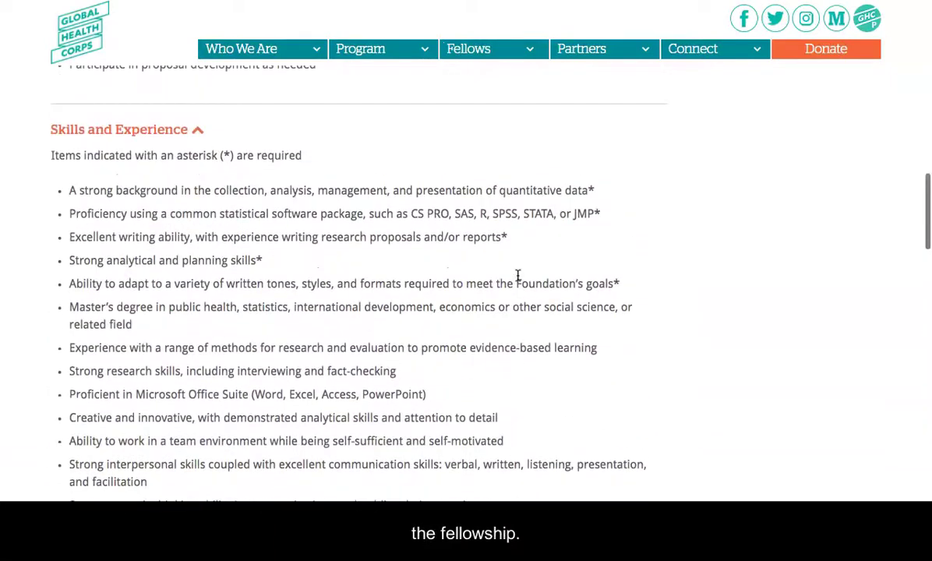
{"action": "scroll", "coordinate": [518, 276], "scroll_direction": "up", "scroll_amount": 3}
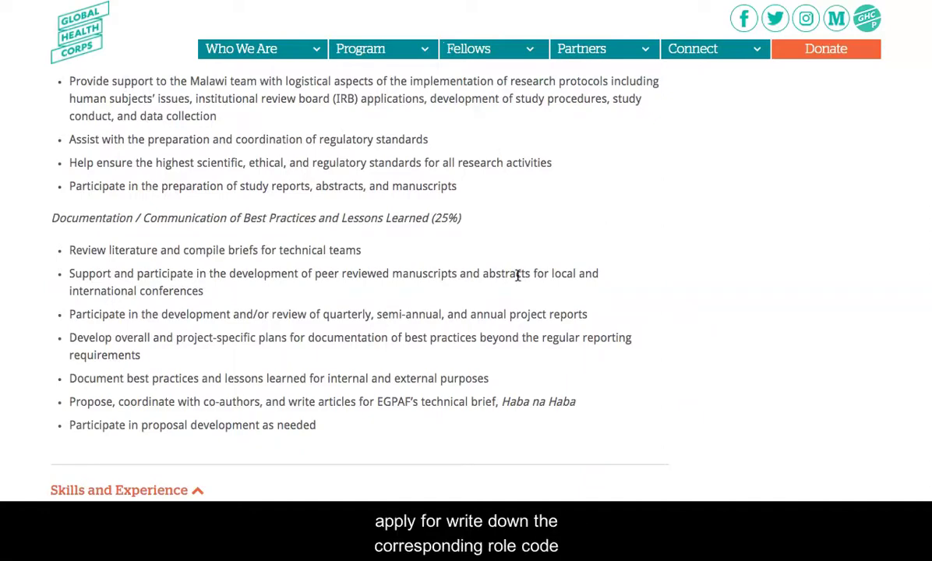
{"action": "scroll", "coordinate": [517, 276], "scroll_direction": "up", "scroll_amount": 6}
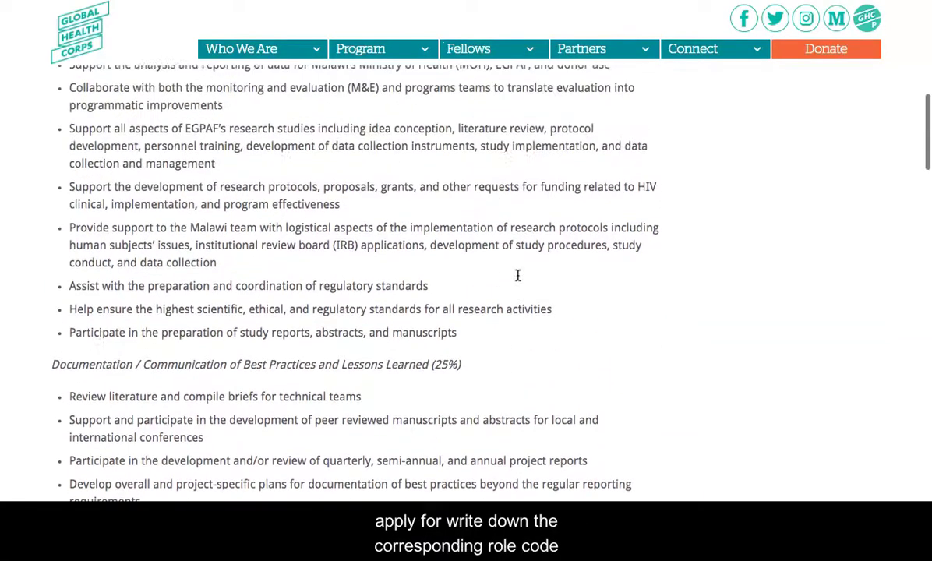
{"action": "scroll", "coordinate": [518, 276], "scroll_direction": "up", "scroll_amount": 6}
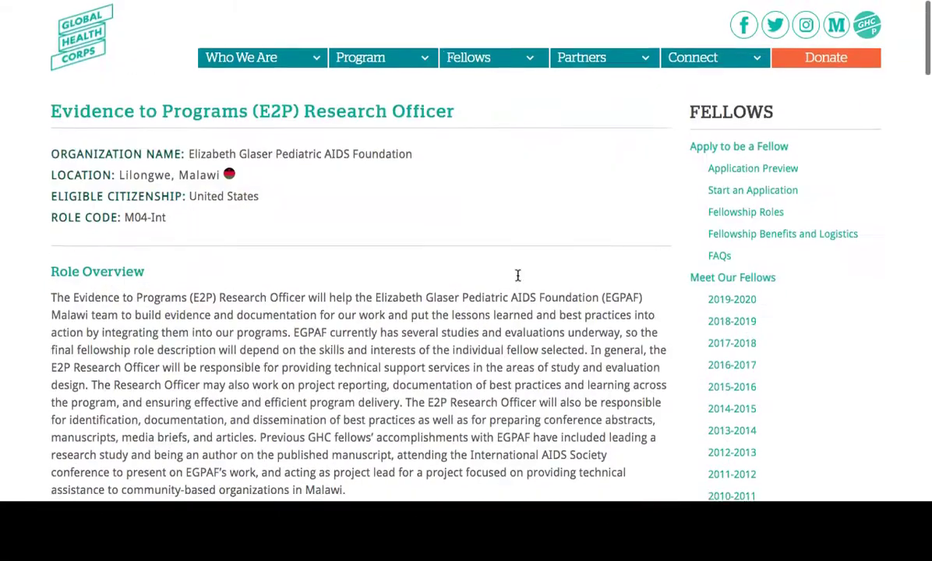
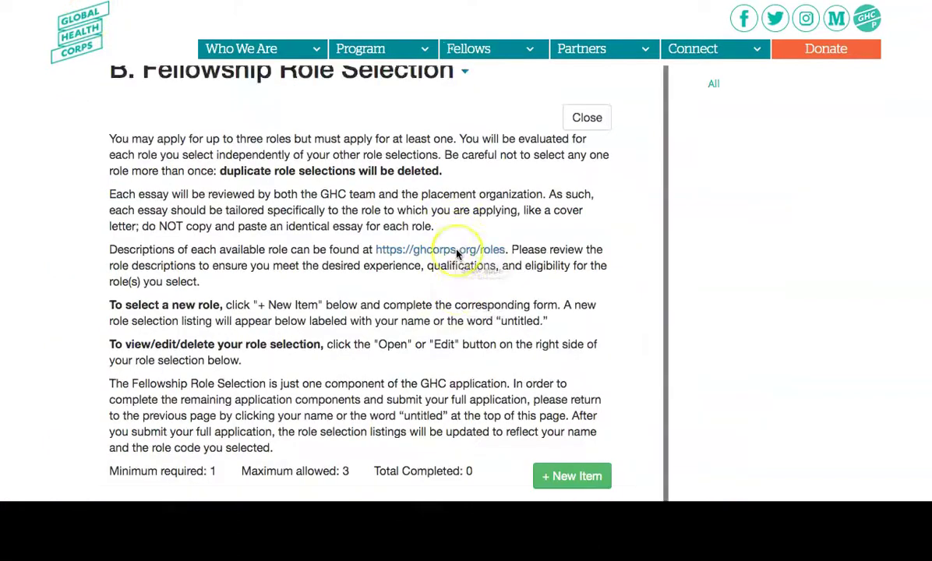
- Start a new fellowship role entry and tick United States as citizenship
{"action": "scroll", "coordinate": [458, 254], "scroll_direction": "down", "scroll_amount": 1}
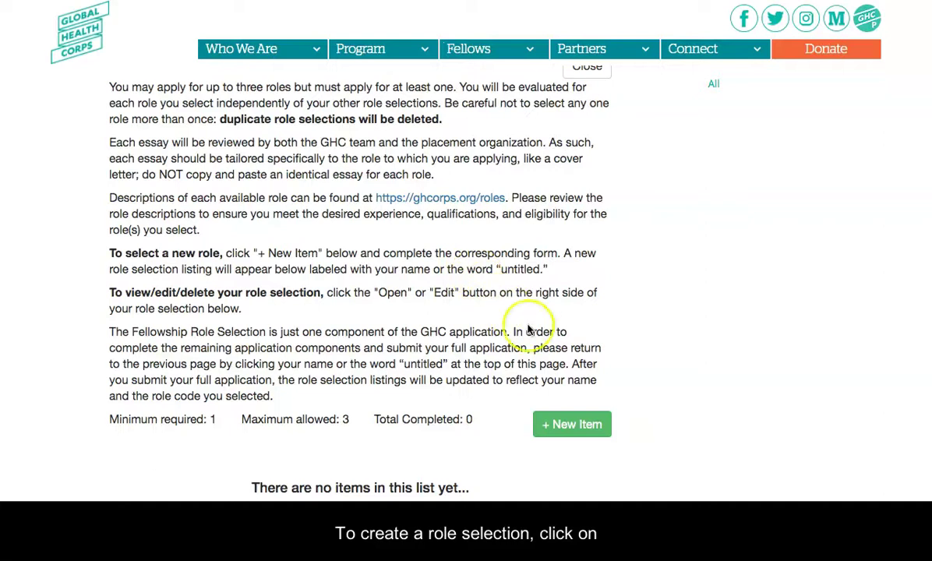
{"action": "left_click", "coordinate": [592, 430]}
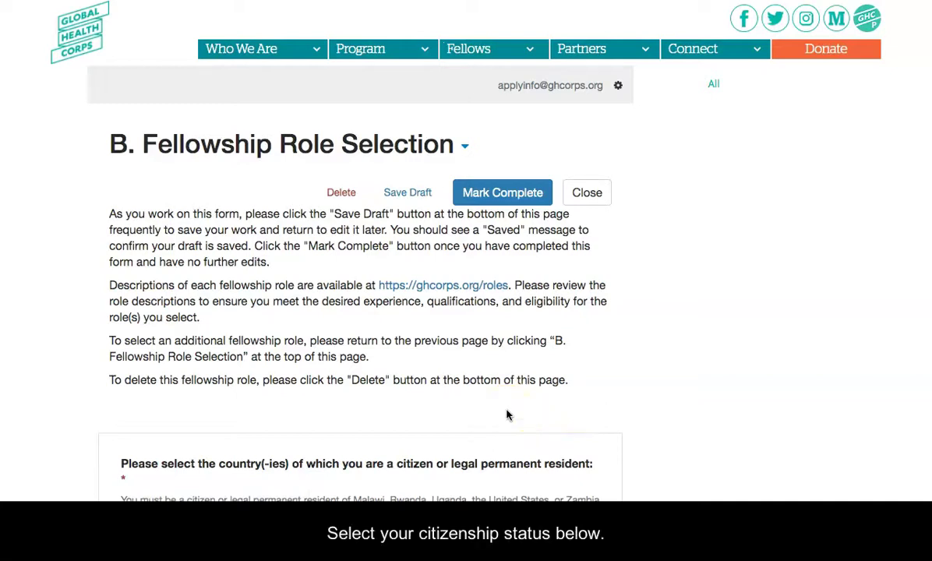
{"action": "scroll", "coordinate": [507, 415], "scroll_direction": "down", "scroll_amount": 3}
{"action": "scroll", "coordinate": [507, 415], "scroll_direction": "down", "scroll_amount": 1}
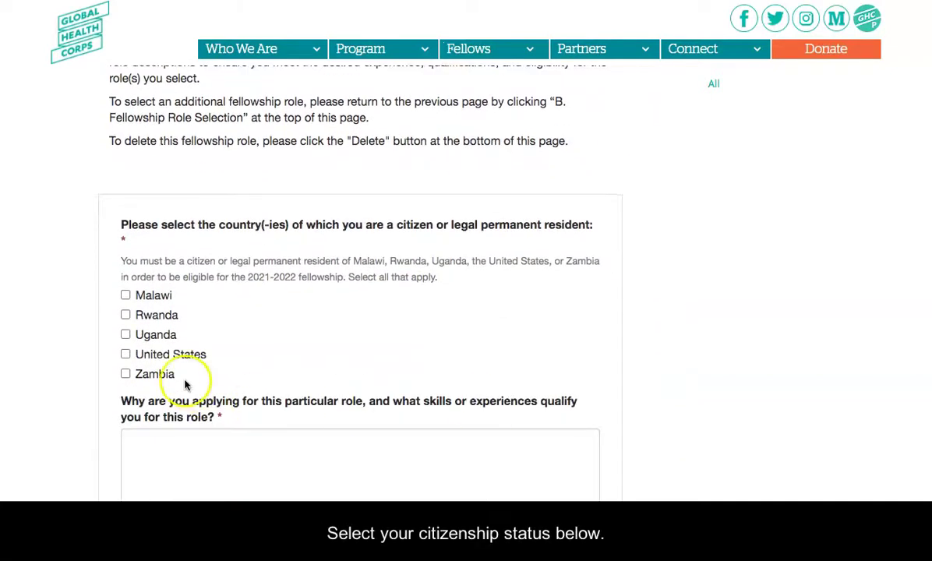
{"action": "left_click", "coordinate": [160, 356]}
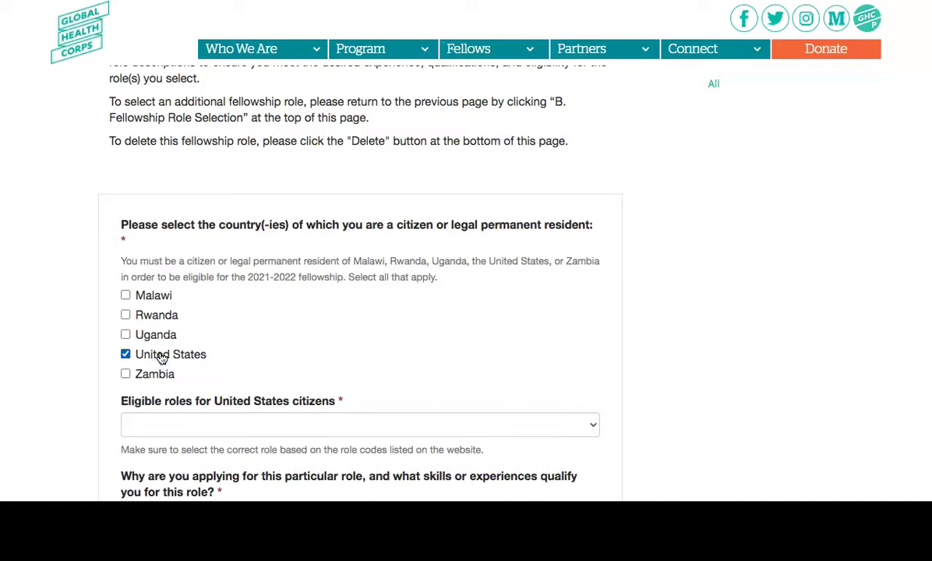
- Choose role code G07-Int from the Eligible roles dropdown
{"action": "scroll", "coordinate": [161, 358], "scroll_direction": "down", "scroll_amount": 2}
{"action": "left_click", "coordinate": [159, 347]}
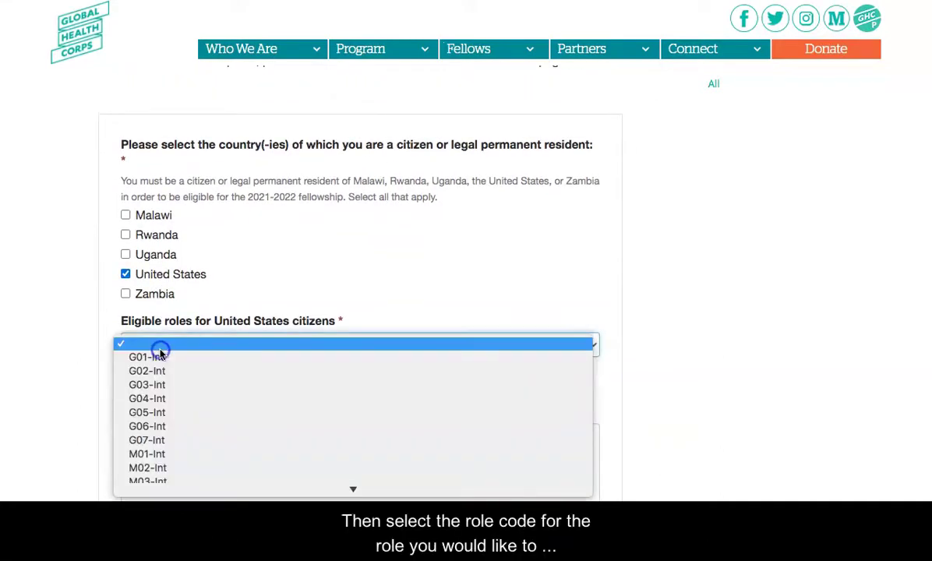
{"action": "scroll", "coordinate": [185, 392], "scroll_direction": "down", "scroll_amount": 3}
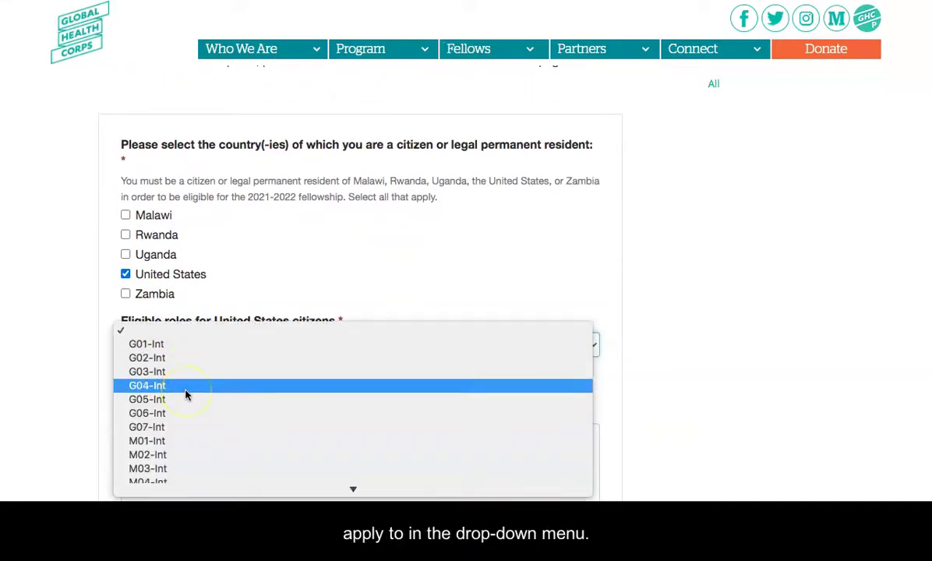
{"action": "left_click_drag", "start_coordinate": [186, 395], "coordinate": [178, 329]}
{"action": "left_click", "coordinate": [166, 401]}
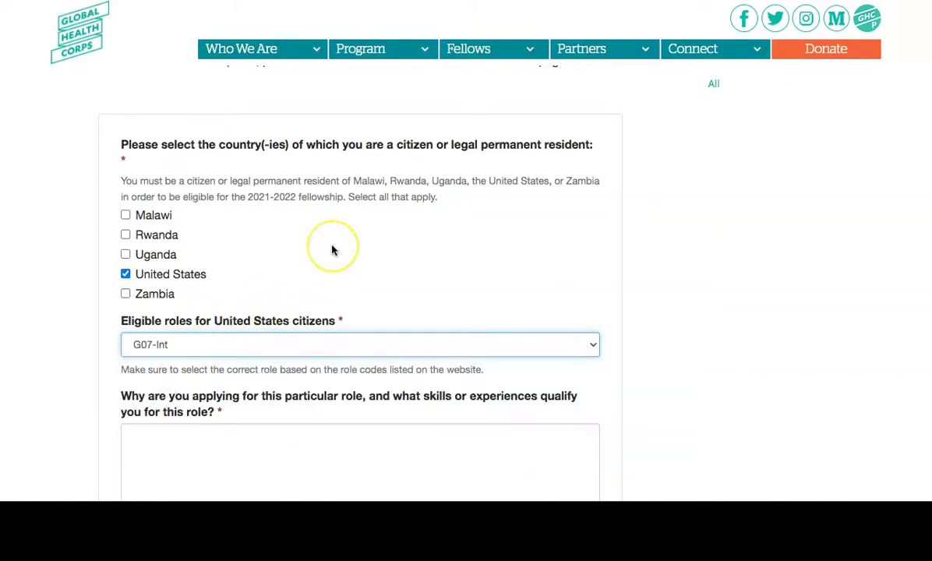
{"action": "scroll", "coordinate": [332, 251], "scroll_direction": "down", "scroll_amount": 5}
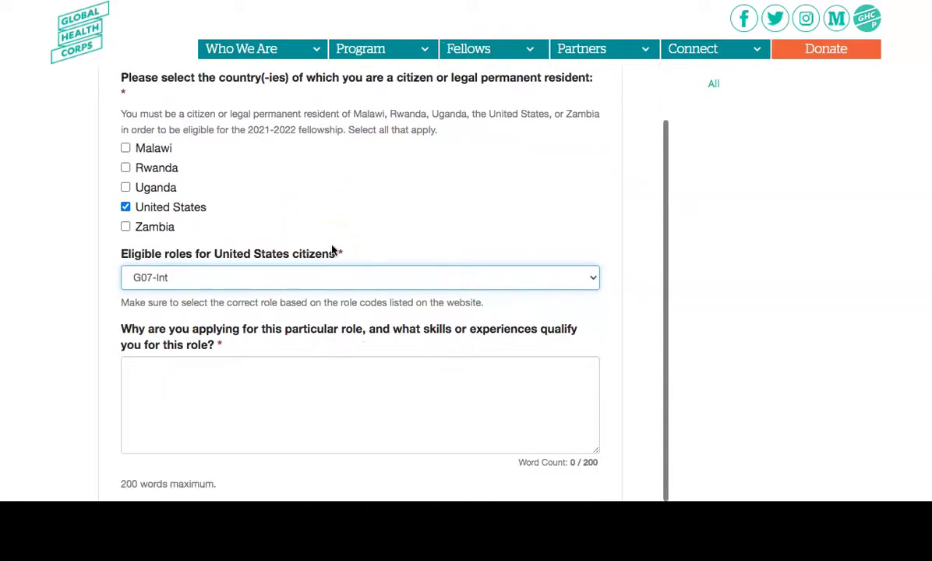
- Give interest in the role's responsibilities as the main reason for wanting the role
{"action": "left_click", "coordinate": [333, 300]}
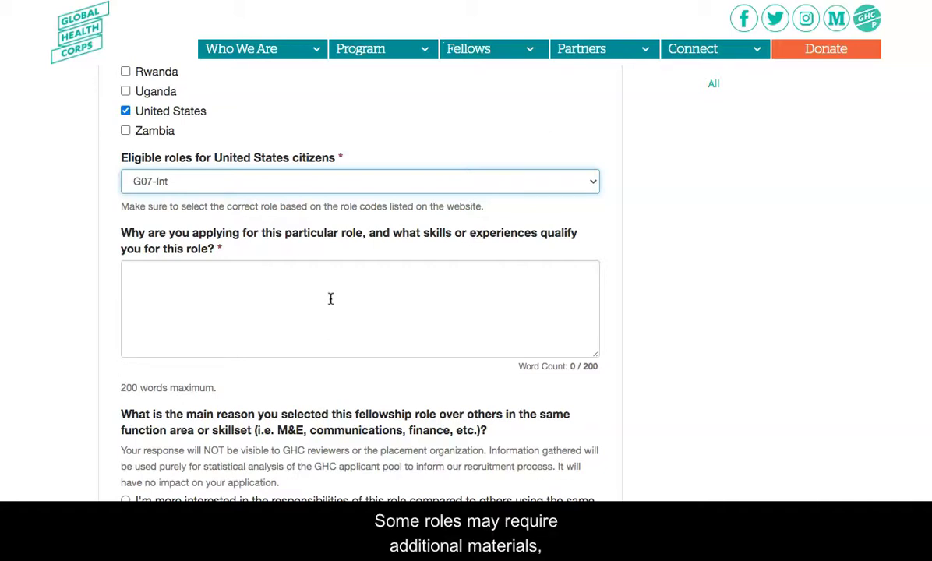
{"action": "scroll", "coordinate": [331, 299], "scroll_direction": "down", "scroll_amount": 3}
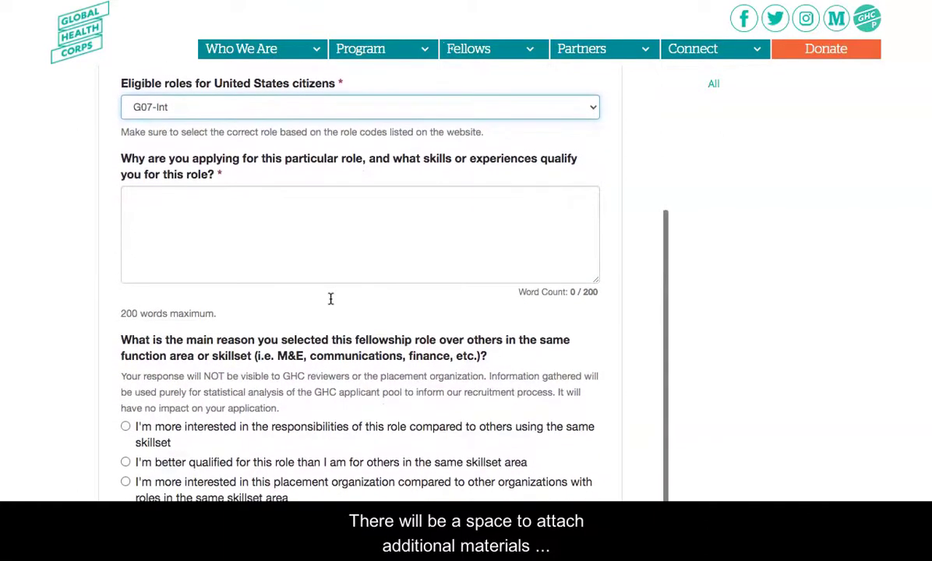
{"action": "scroll", "coordinate": [330, 299], "scroll_direction": "down", "scroll_amount": 2}
{"action": "scroll", "coordinate": [330, 299], "scroll_direction": "down", "scroll_amount": 2}
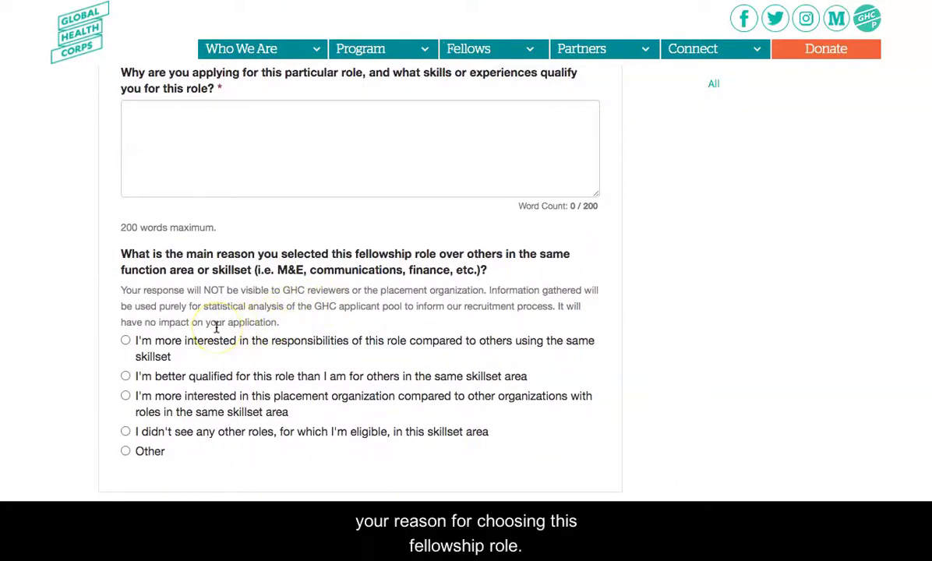
{"action": "left_click", "coordinate": [126, 341]}
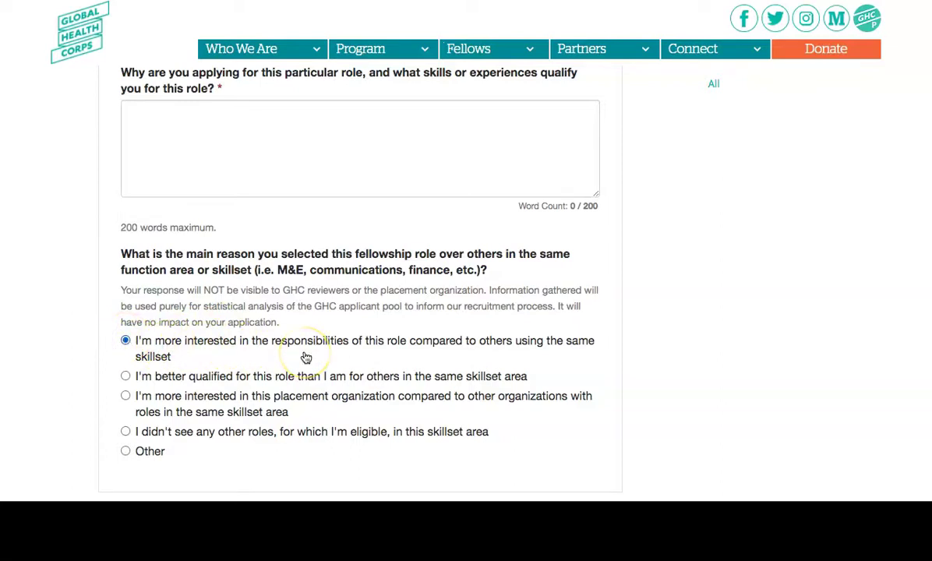
{"action": "scroll", "coordinate": [306, 357], "scroll_direction": "down", "scroll_amount": 1}
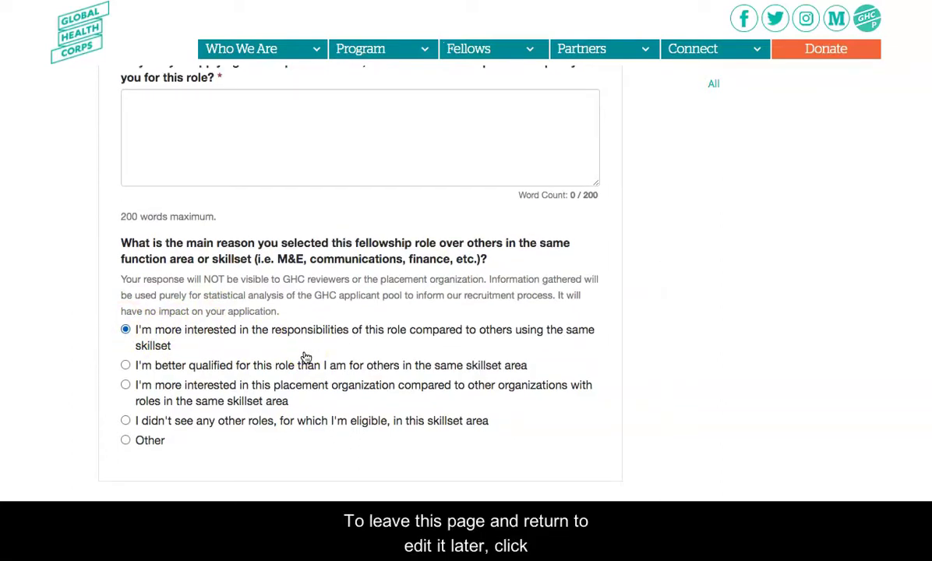
- Save the fellowship role form as a draft
{"action": "scroll", "coordinate": [306, 357], "scroll_direction": "up", "scroll_amount": 10}
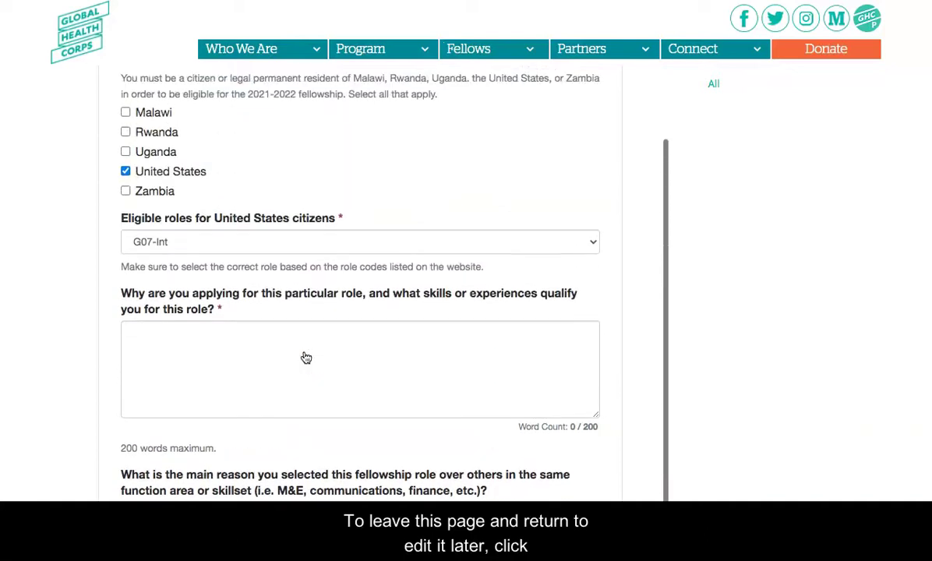
{"action": "scroll", "coordinate": [306, 357], "scroll_direction": "up", "scroll_amount": 3}
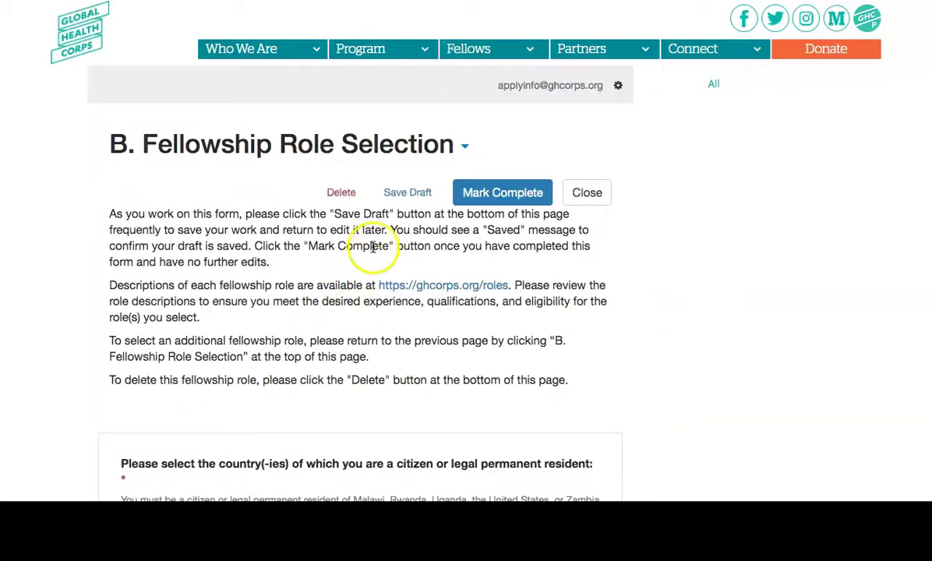
{"action": "left_click", "coordinate": [405, 193]}
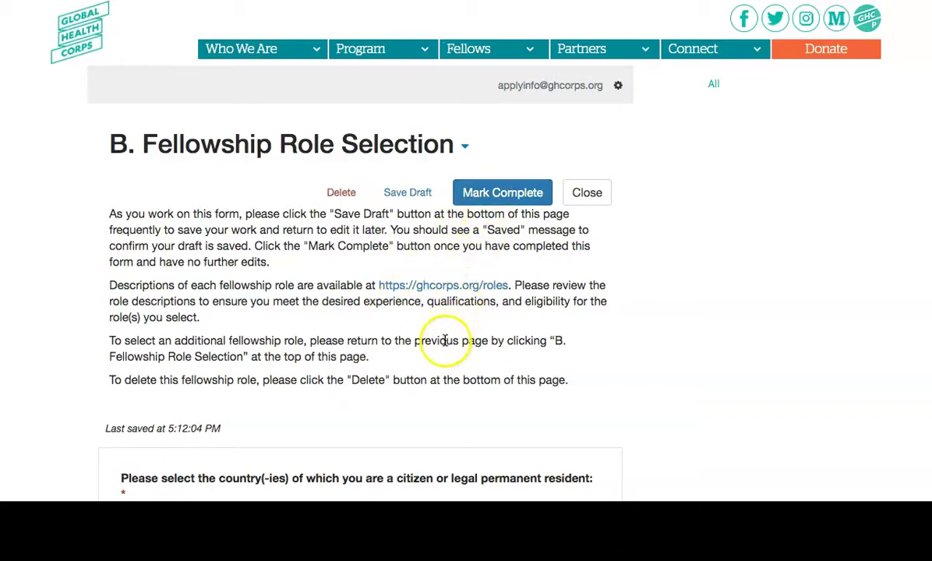
- Go back to the B. Fellowship Role Selection list to see the saved draft entry
{"action": "scroll", "coordinate": [445, 340], "scroll_direction": "up", "scroll_amount": 2}
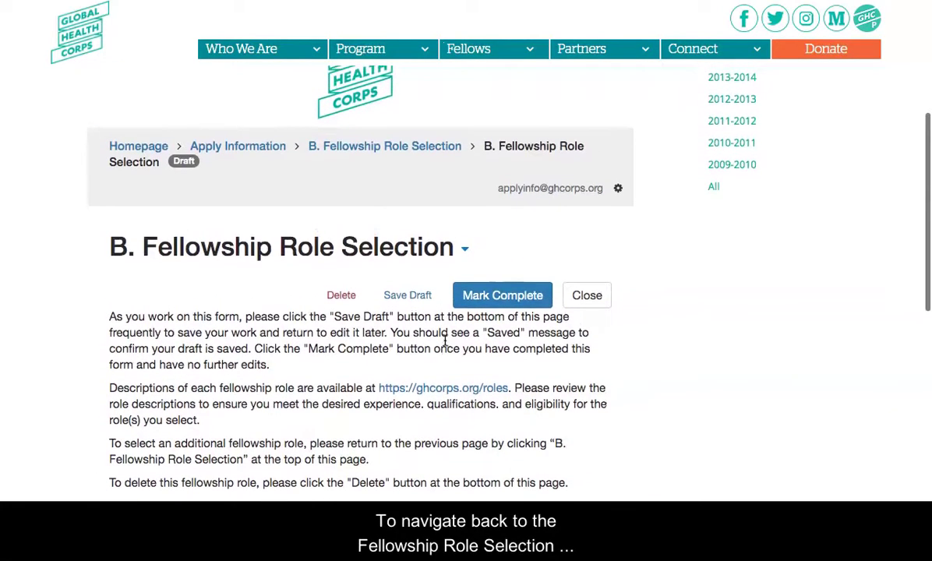
{"action": "left_click", "coordinate": [421, 302]}
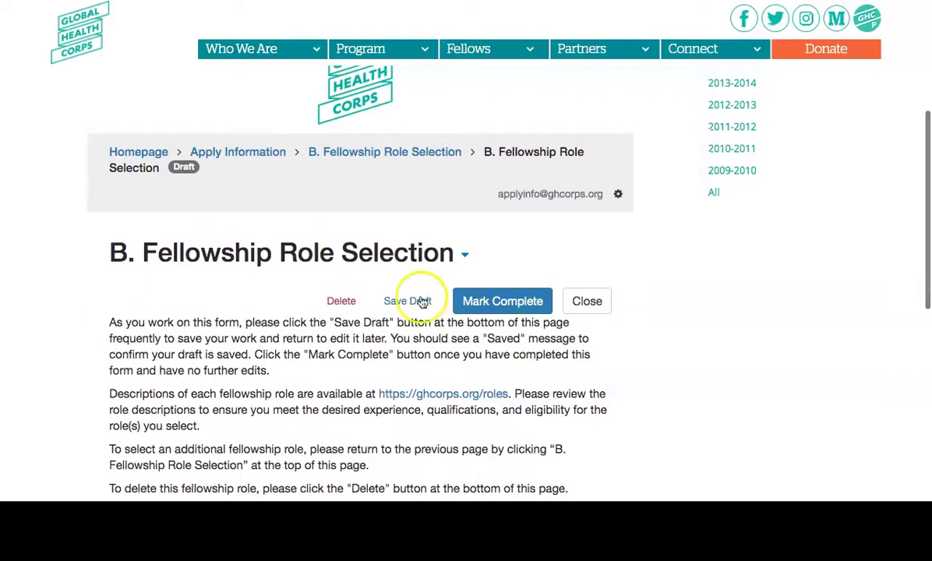
{"action": "left_click", "coordinate": [417, 152]}
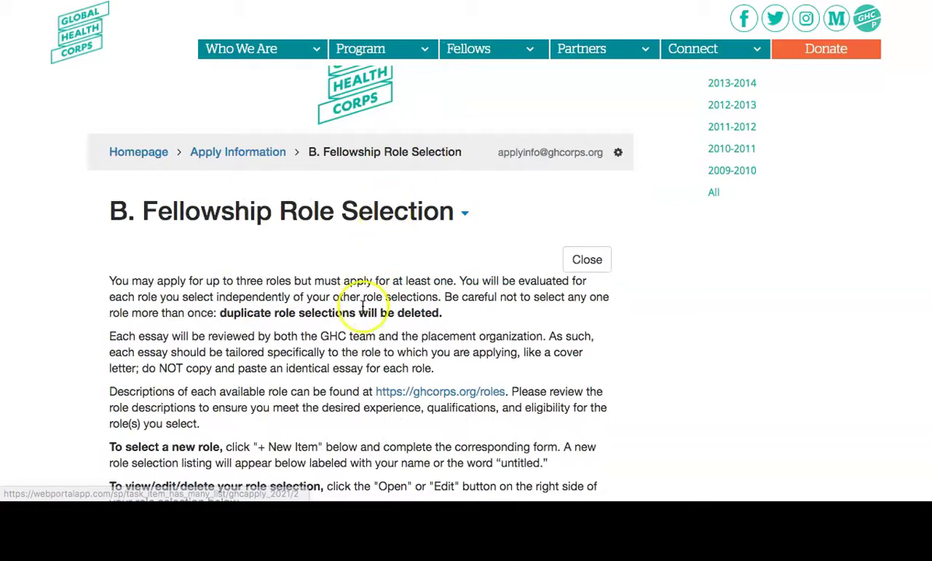
{"action": "scroll", "coordinate": [362, 305], "scroll_direction": "down", "scroll_amount": 3}
{"action": "scroll", "coordinate": [362, 305], "scroll_direction": "down", "scroll_amount": 6}
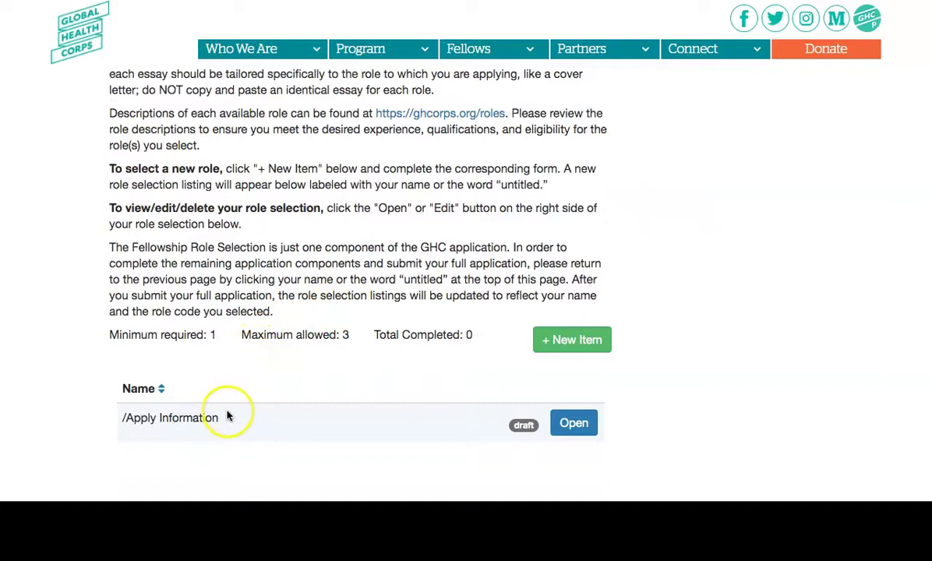
{"action": "scroll", "coordinate": [226, 420], "scroll_direction": "down", "scroll_amount": 1}
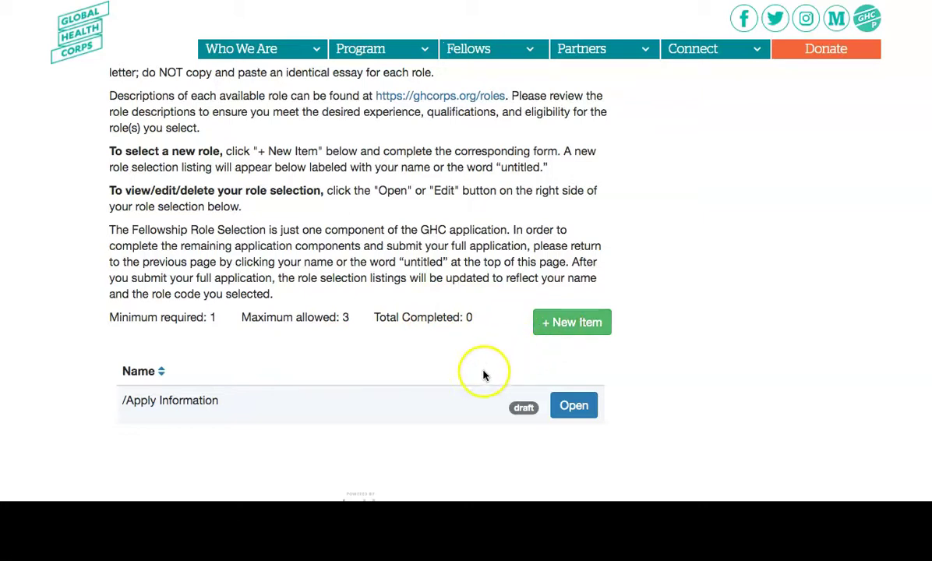
{"action": "scroll", "coordinate": [465, 379], "scroll_direction": "down", "scroll_amount": 1}
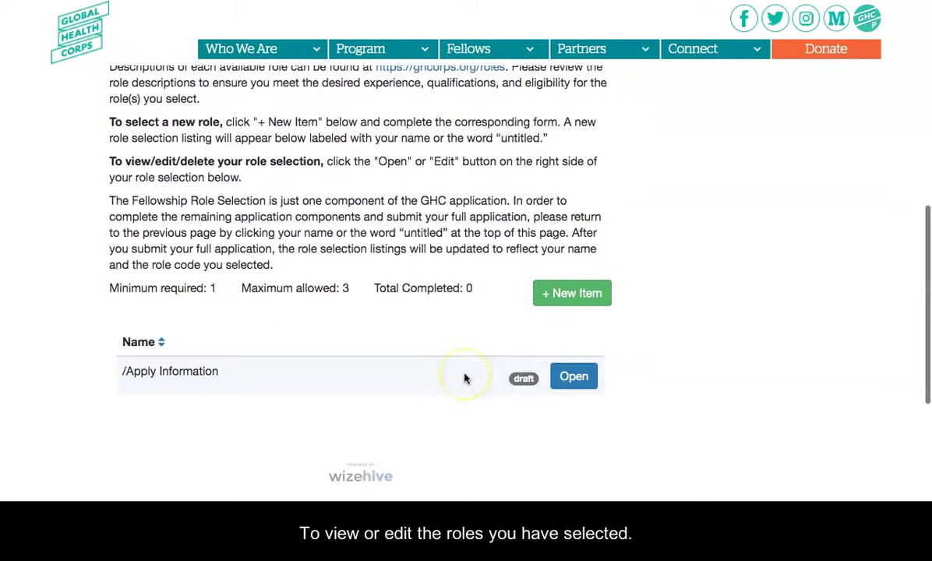
{"action": "scroll", "coordinate": [465, 379], "scroll_direction": "down", "scroll_amount": 1}
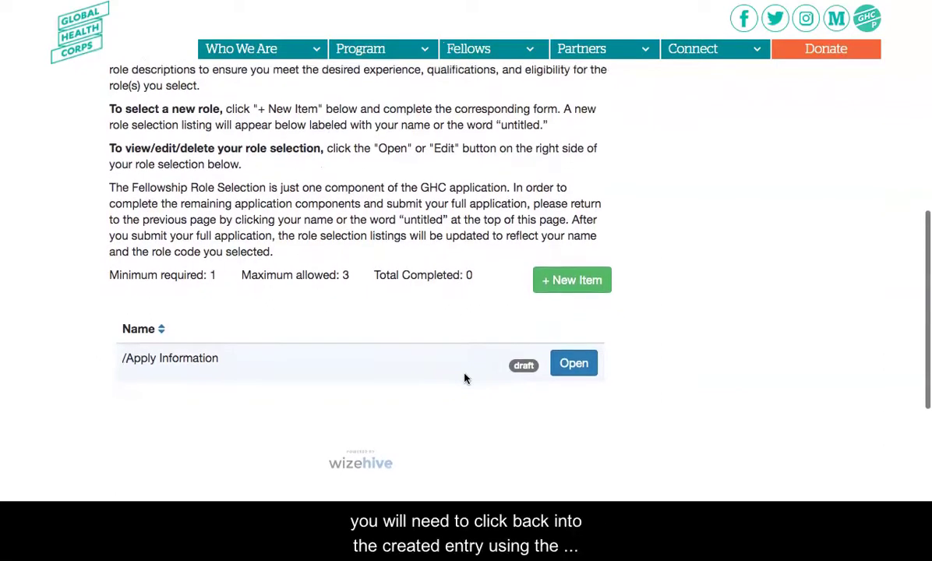
{"action": "scroll", "coordinate": [464, 379], "scroll_direction": "down", "scroll_amount": 1}
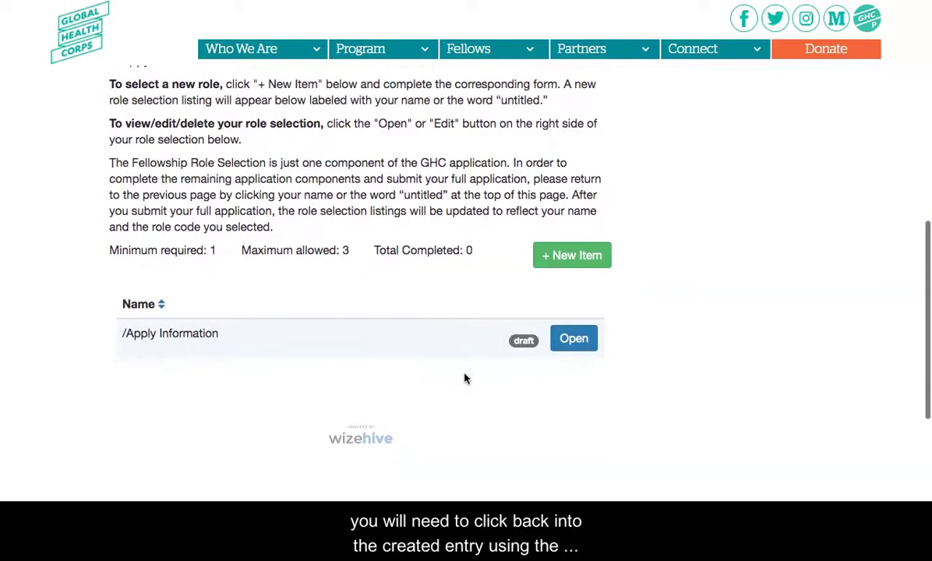
{"action": "left_click", "coordinate": [577, 339]}
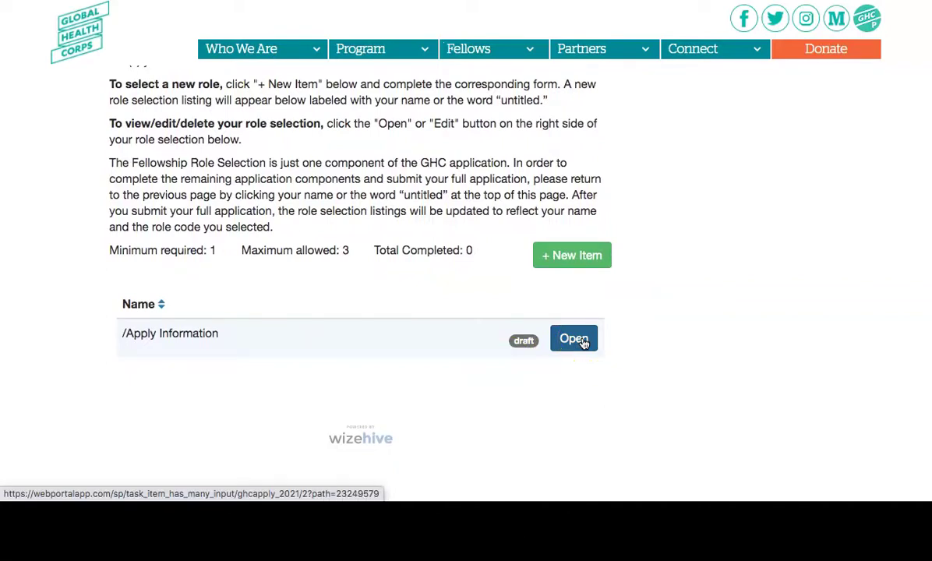
{"action": "left_click", "coordinate": [506, 389]}
{"action": "scroll", "coordinate": [507, 390], "scroll_direction": "down", "scroll_amount": 2}
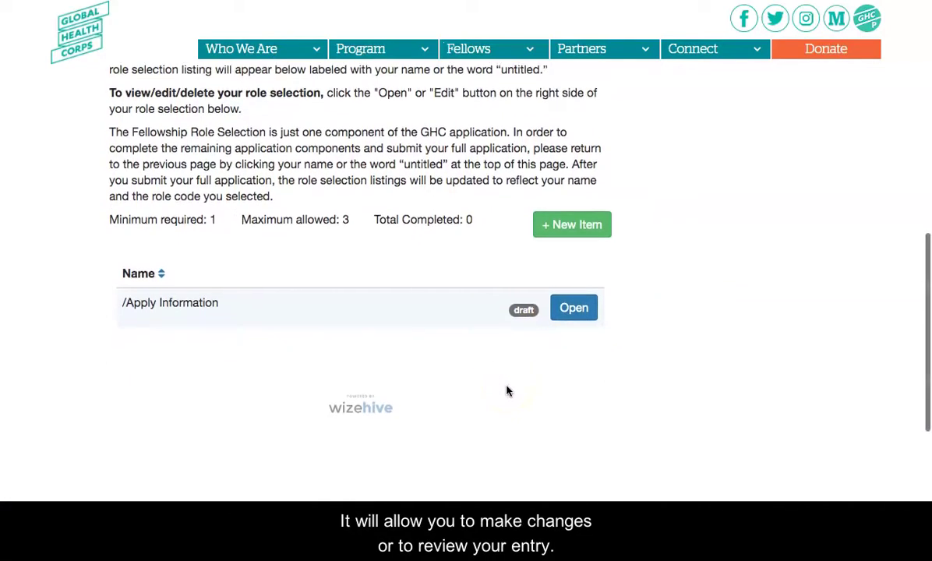
{"action": "scroll", "coordinate": [506, 391], "scroll_direction": "down", "scroll_amount": 3}
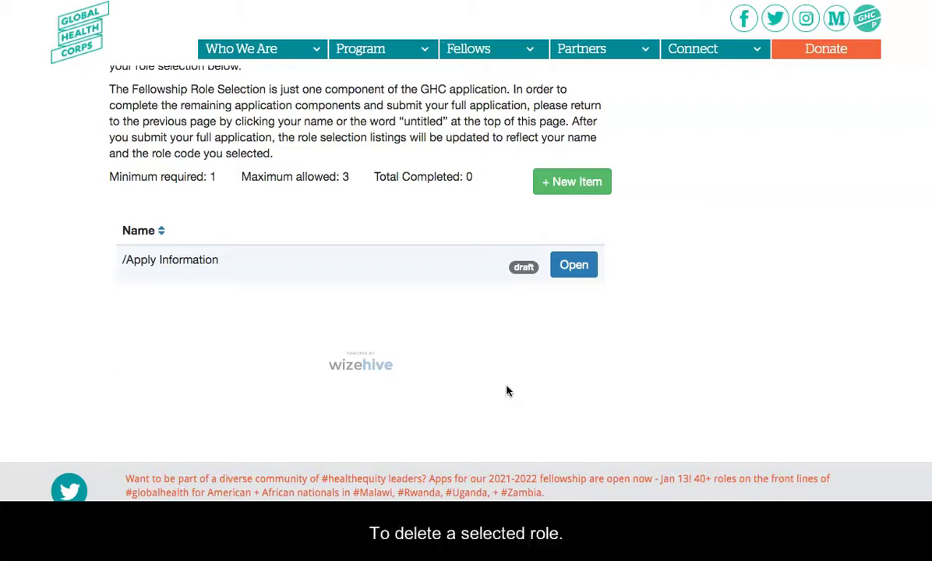
{"action": "scroll", "coordinate": [507, 390], "scroll_direction": "up", "scroll_amount": 1}
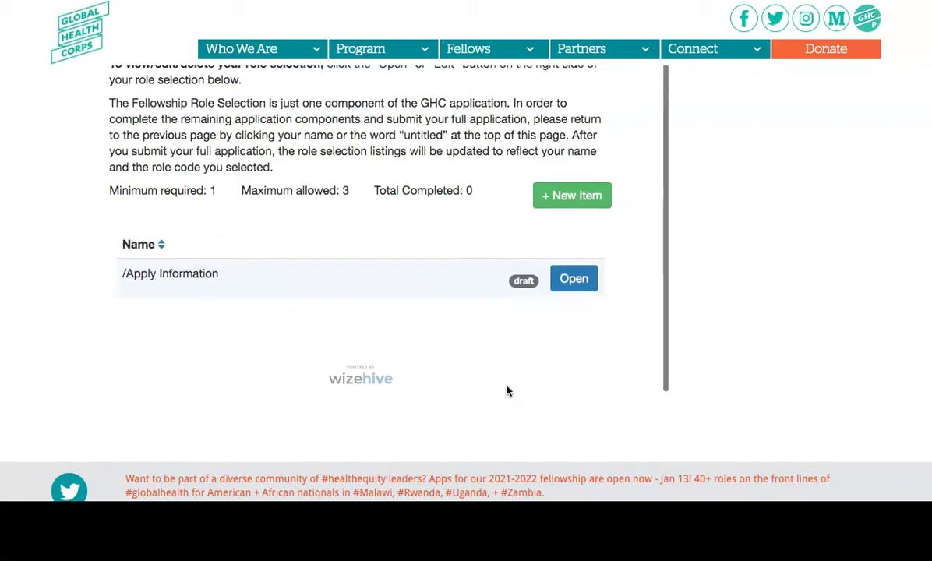
{"action": "left_click", "coordinate": [576, 282]}
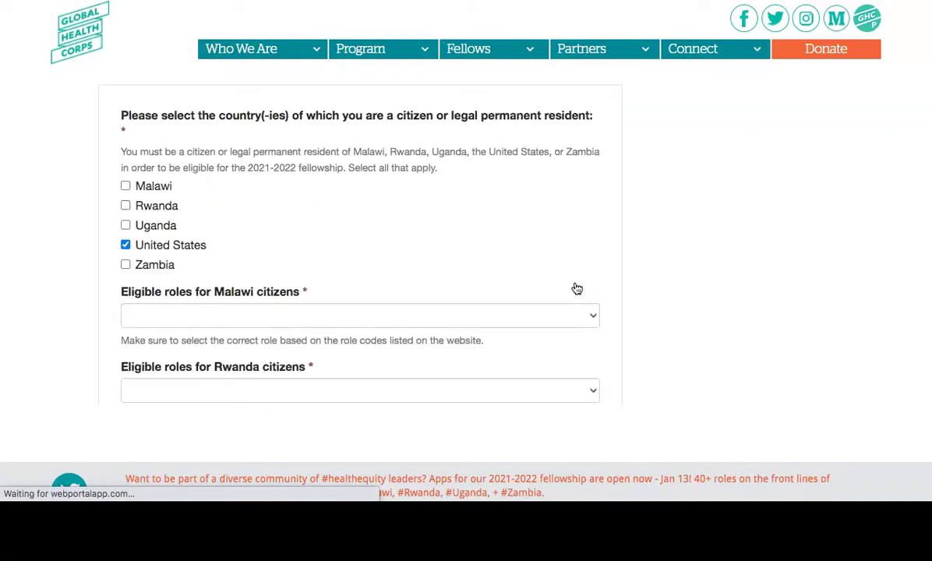
{"action": "scroll", "coordinate": [576, 290], "scroll_direction": "up", "scroll_amount": 3}
{"action": "left_click", "coordinate": [526, 362]}
{"action": "scroll", "coordinate": [526, 363], "scroll_direction": "up", "scroll_amount": 5}
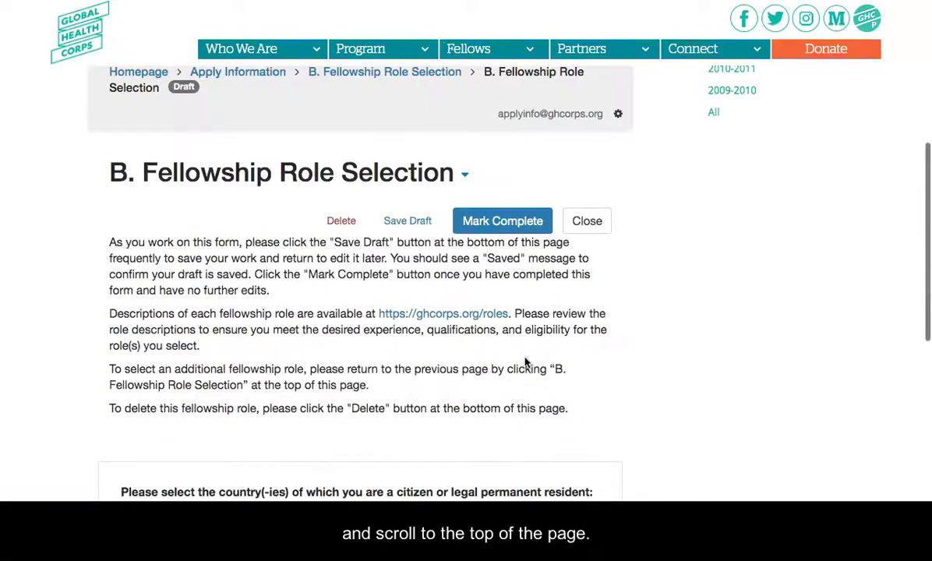
{"action": "left_click", "coordinate": [501, 359]}
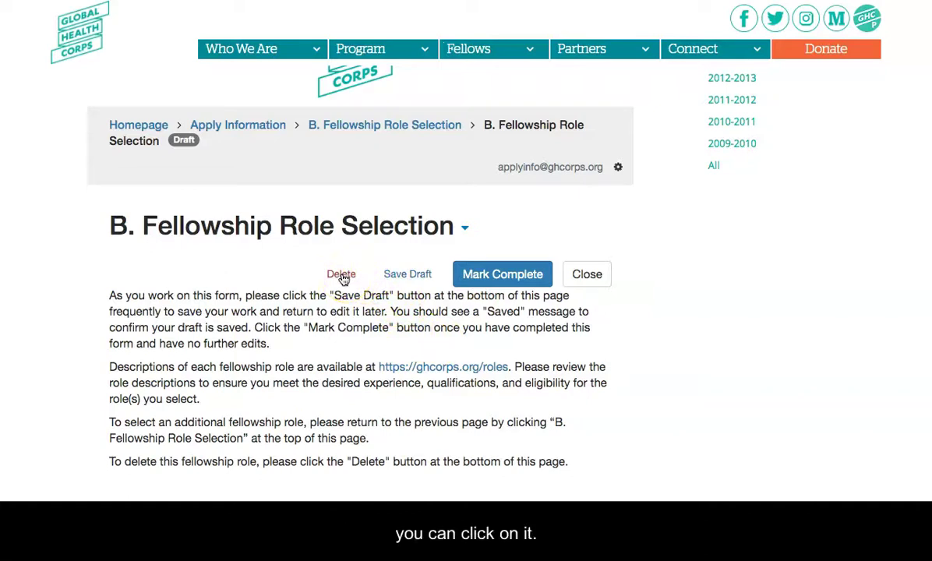
{"action": "left_click", "coordinate": [343, 276]}
{"action": "scroll", "coordinate": [360, 227], "scroll_direction": "up", "scroll_amount": 3}
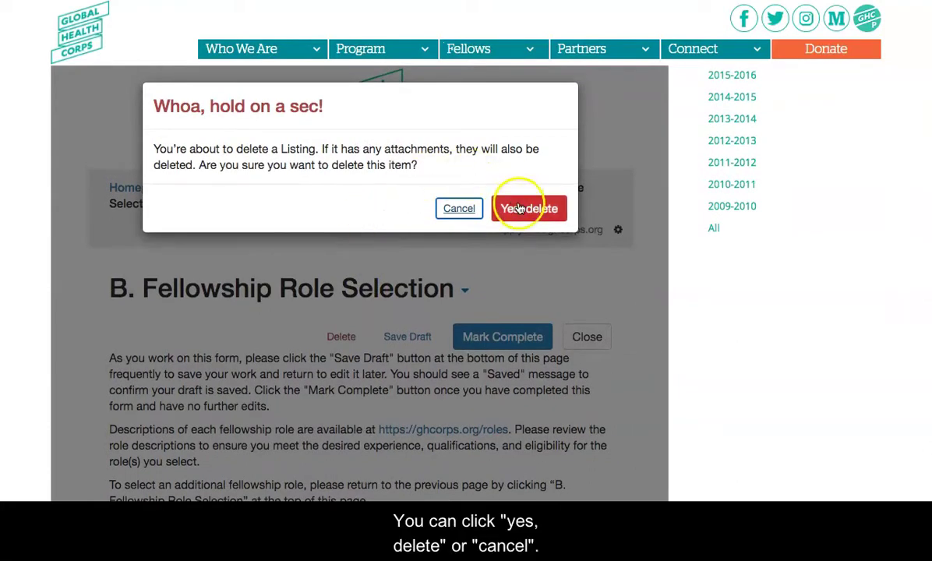
{"action": "scroll", "coordinate": [457, 218], "scroll_direction": "up", "scroll_amount": 1}
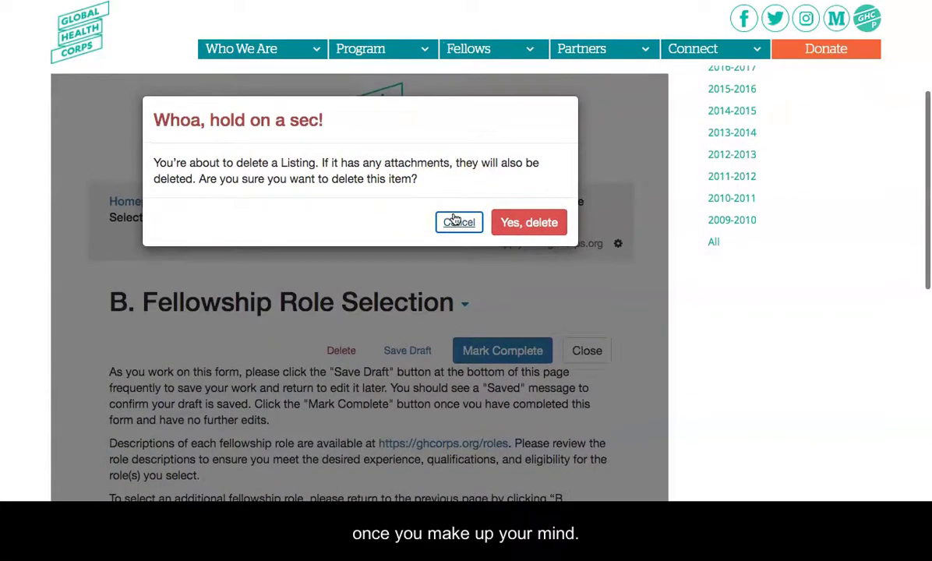
{"action": "left_click", "coordinate": [458, 224]}
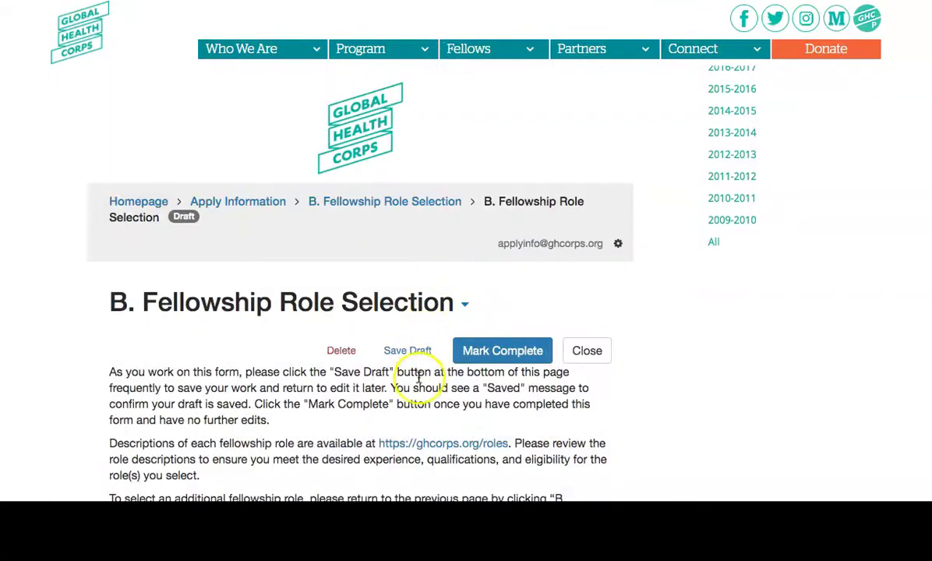
{"action": "scroll", "coordinate": [416, 384], "scroll_direction": "down", "scroll_amount": 3}
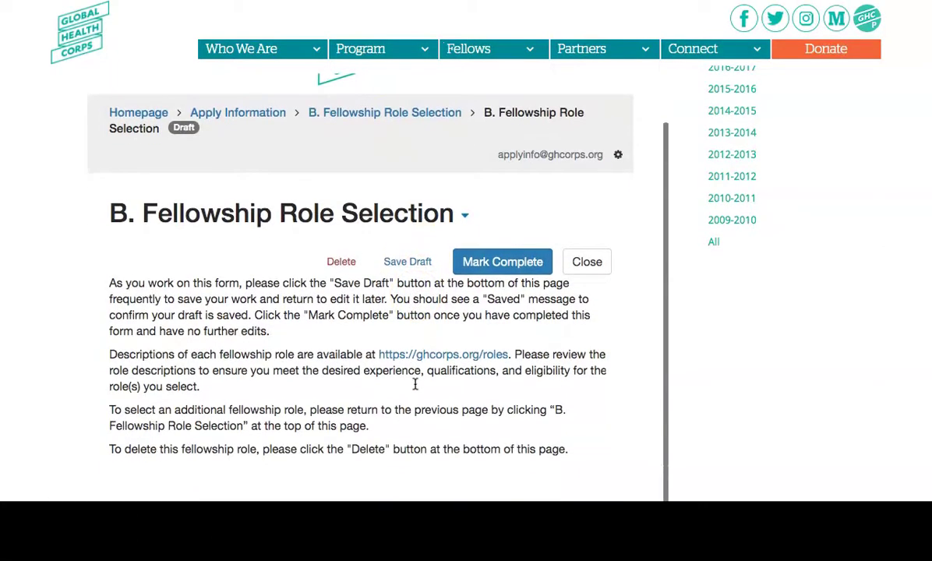
{"action": "scroll", "coordinate": [416, 384], "scroll_direction": "up", "scroll_amount": 2}
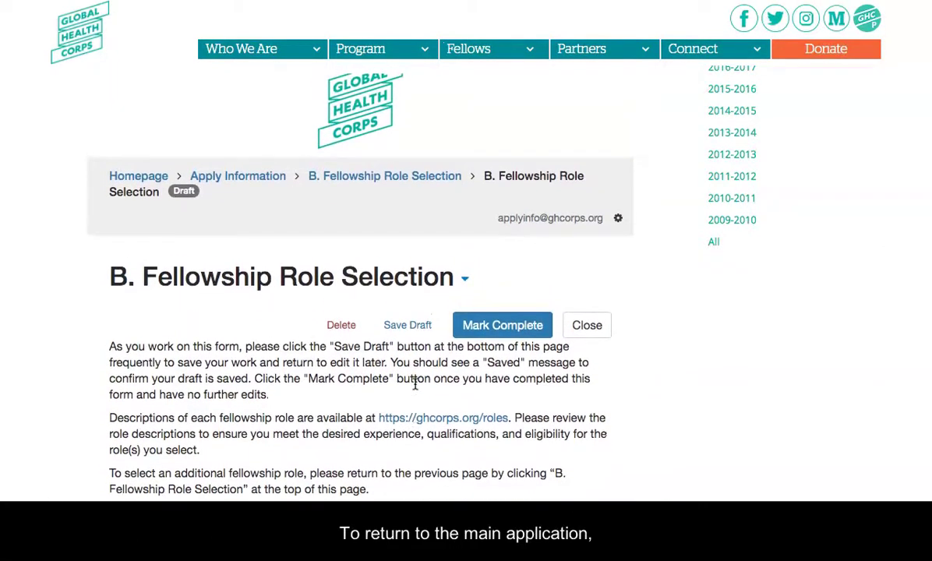
{"action": "scroll", "coordinate": [415, 384], "scroll_direction": "up", "scroll_amount": 1}
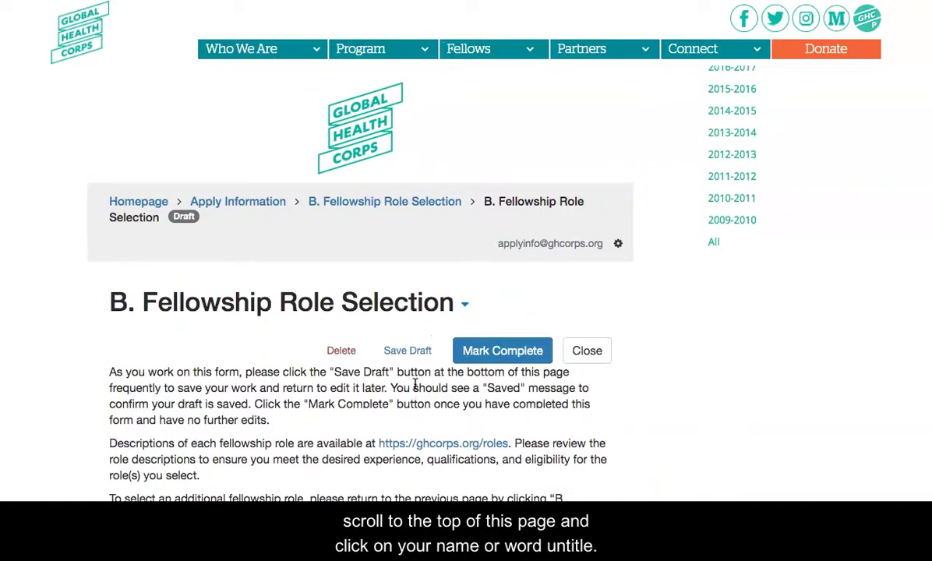
- Return to the Apply Information page and open the C. Reference Information section
{"action": "left_click", "coordinate": [261, 204]}
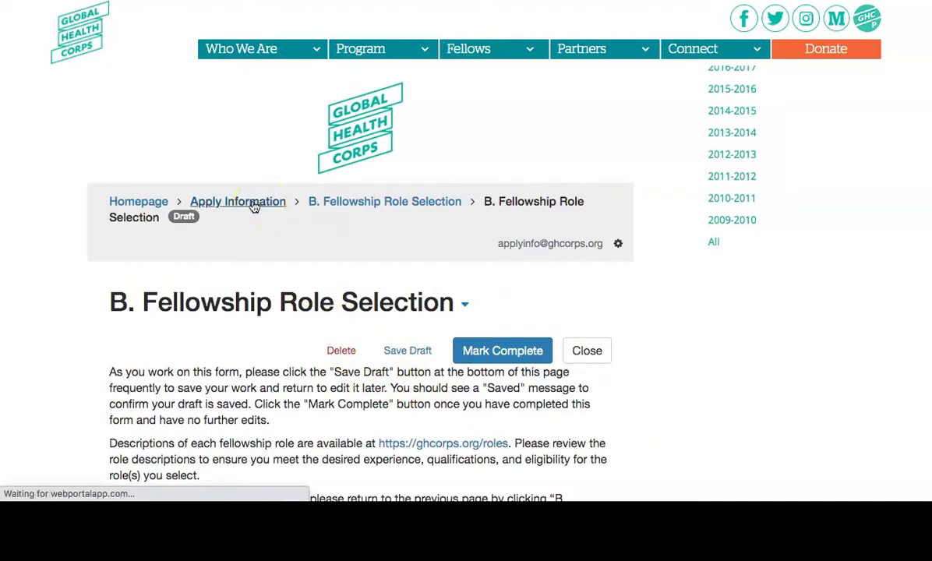
{"action": "scroll", "coordinate": [405, 343], "scroll_direction": "down", "scroll_amount": 1}
{"action": "scroll", "coordinate": [405, 316], "scroll_direction": "down", "scroll_amount": 10}
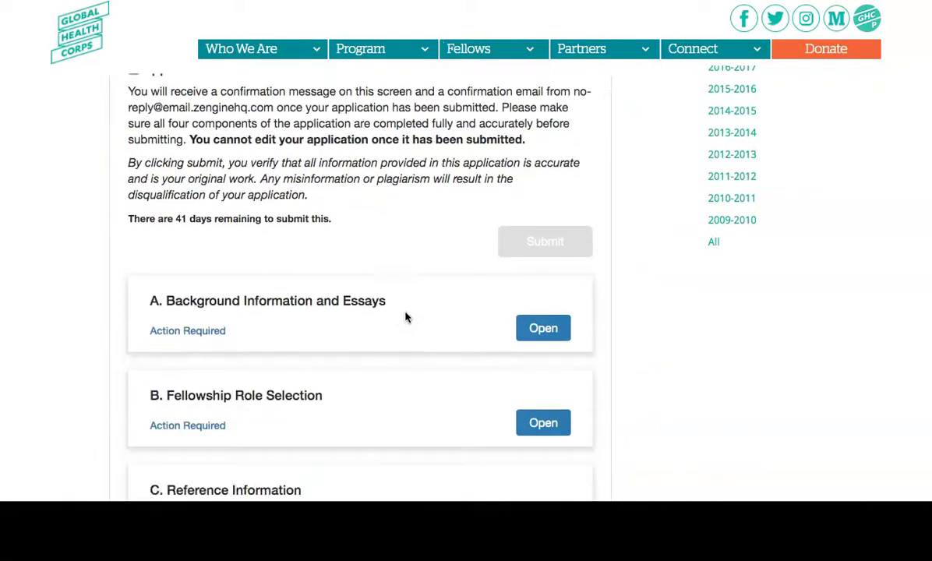
{"action": "scroll", "coordinate": [405, 317], "scroll_direction": "down", "scroll_amount": 4}
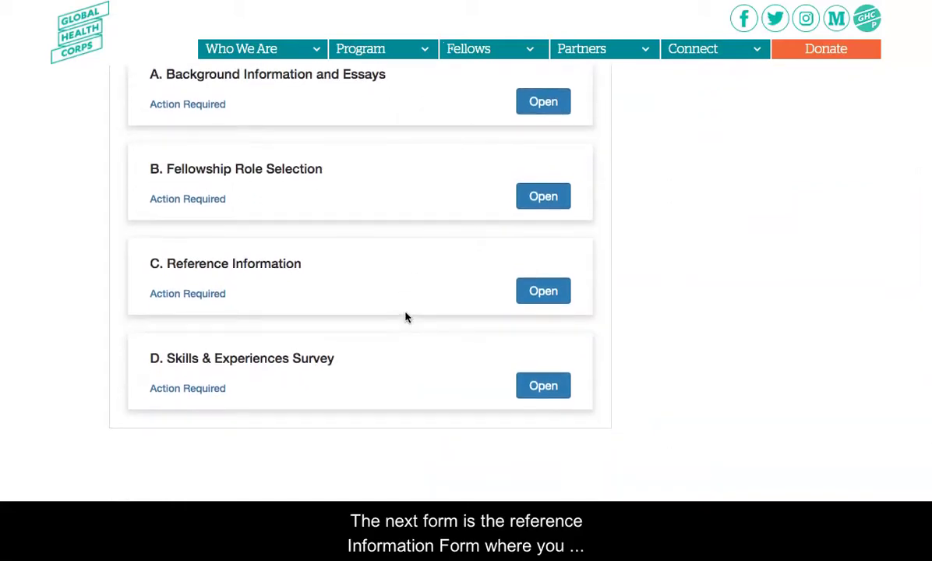
{"action": "scroll", "coordinate": [405, 317], "scroll_direction": "down", "scroll_amount": 1}
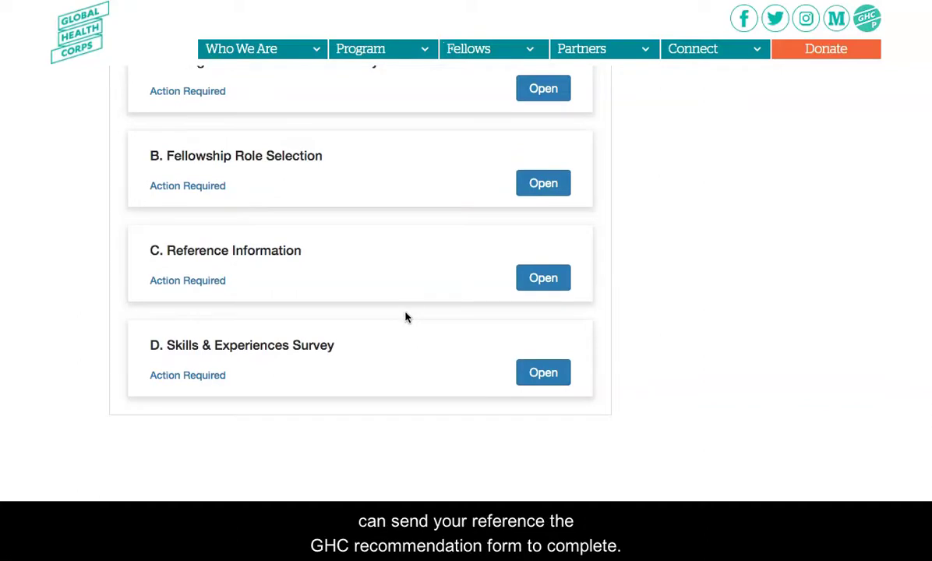
{"action": "left_click", "coordinate": [540, 279]}
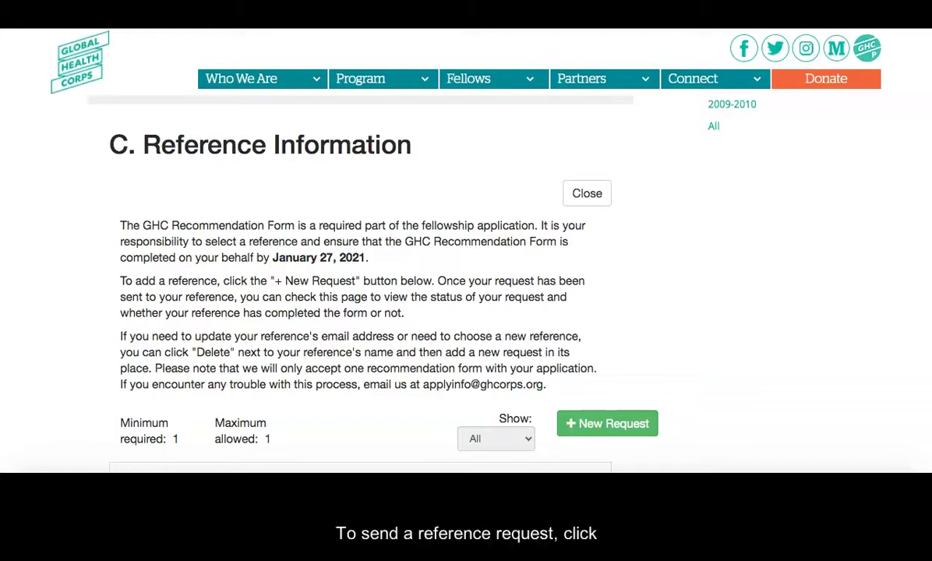
- Start a new reference request and enter the reference's first and last name
{"action": "left_click", "coordinate": [592, 425]}
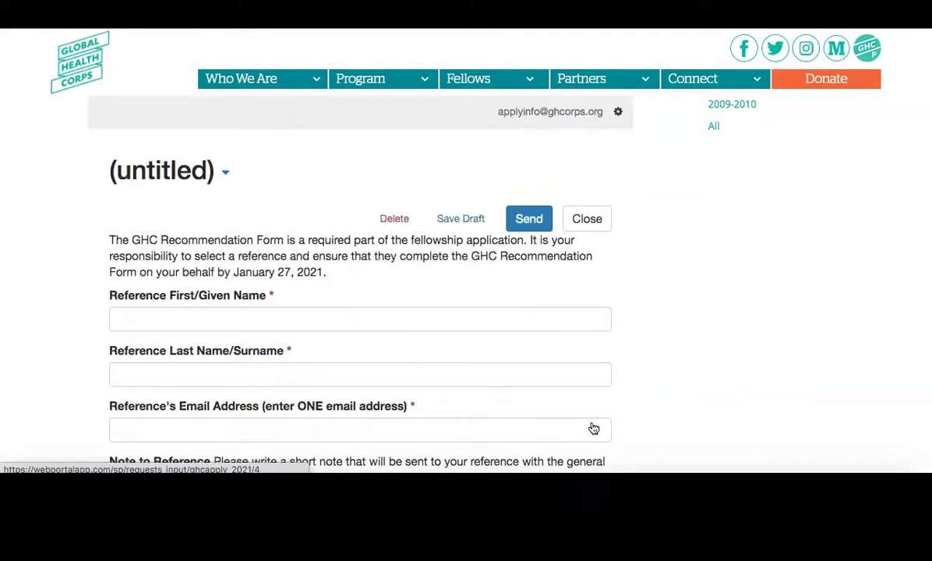
{"action": "scroll", "coordinate": [404, 382], "scroll_direction": "down", "scroll_amount": 1}
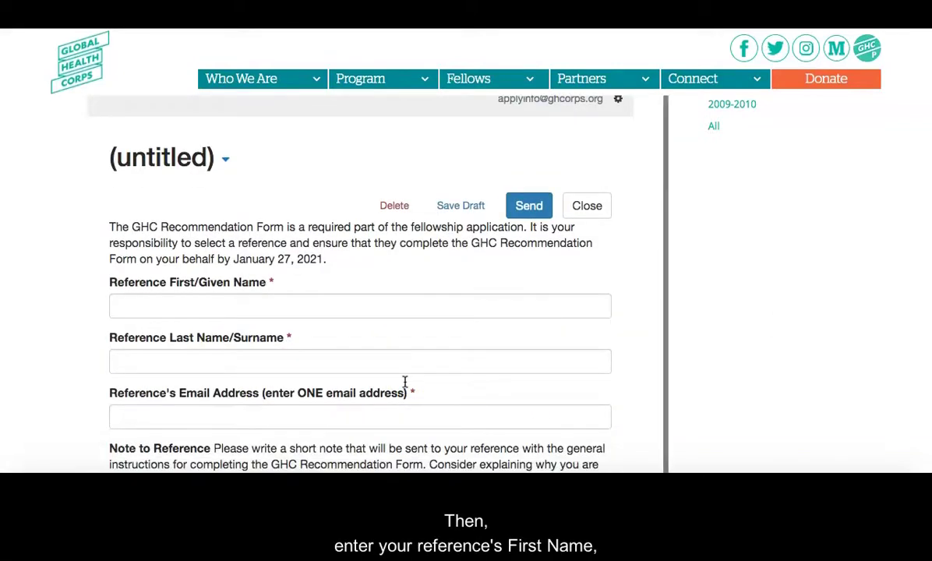
{"action": "scroll", "coordinate": [405, 382], "scroll_direction": "down", "scroll_amount": 2}
{"action": "left_click", "coordinate": [356, 246]}
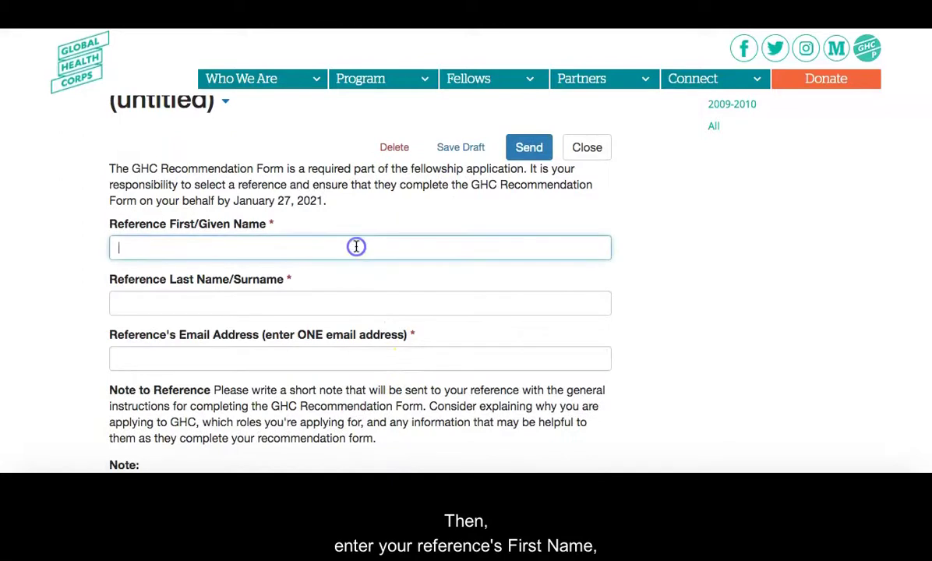
{"action": "type", "text": "Test"}
{"action": "left_click", "coordinate": [340, 296]}
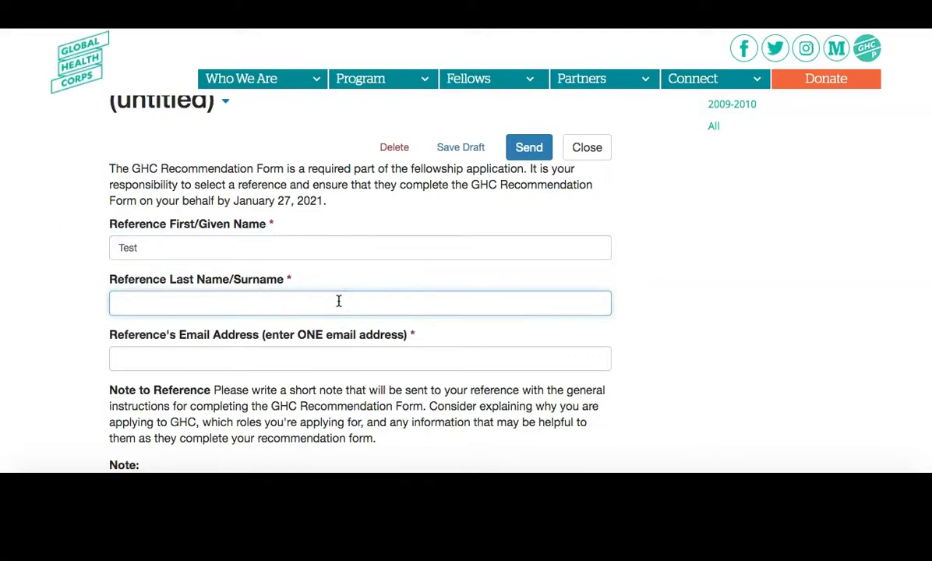
{"action": "type", "text": "Apply reference"}
- Fill in the reference's e-mail address, then move to the note field
{"action": "left_click", "coordinate": [329, 360]}
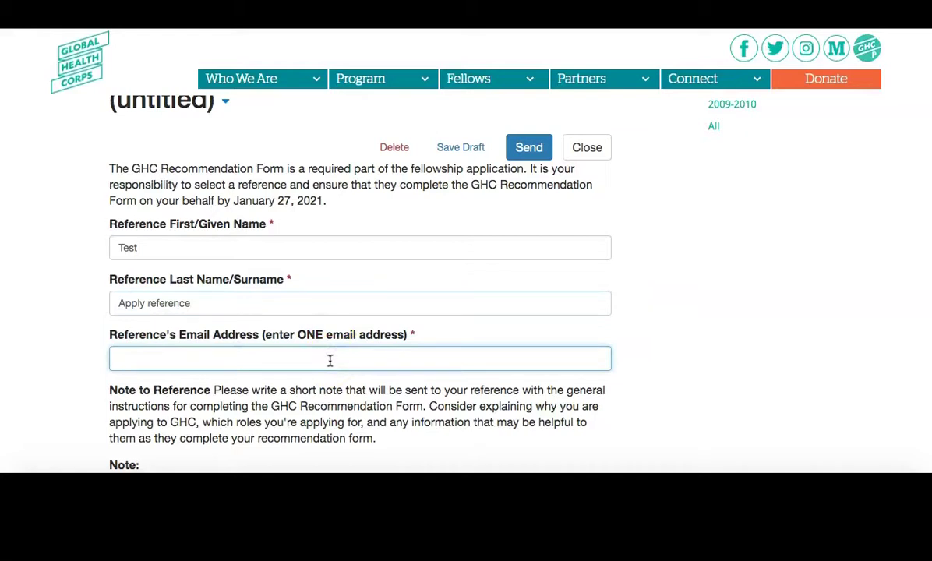
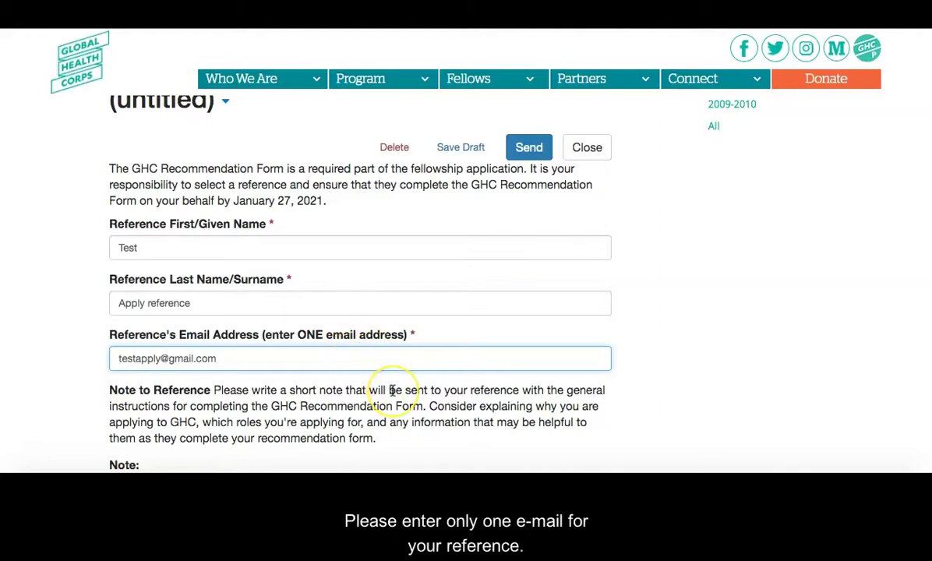
{"action": "scroll", "coordinate": [393, 389], "scroll_direction": "down", "scroll_amount": 3}
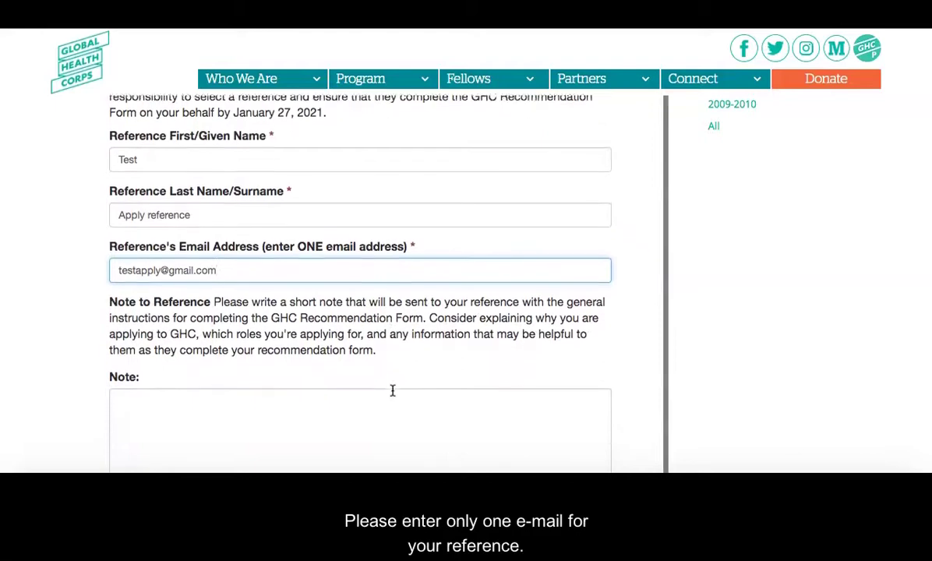
{"action": "scroll", "coordinate": [393, 390], "scroll_direction": "down", "scroll_amount": 3}
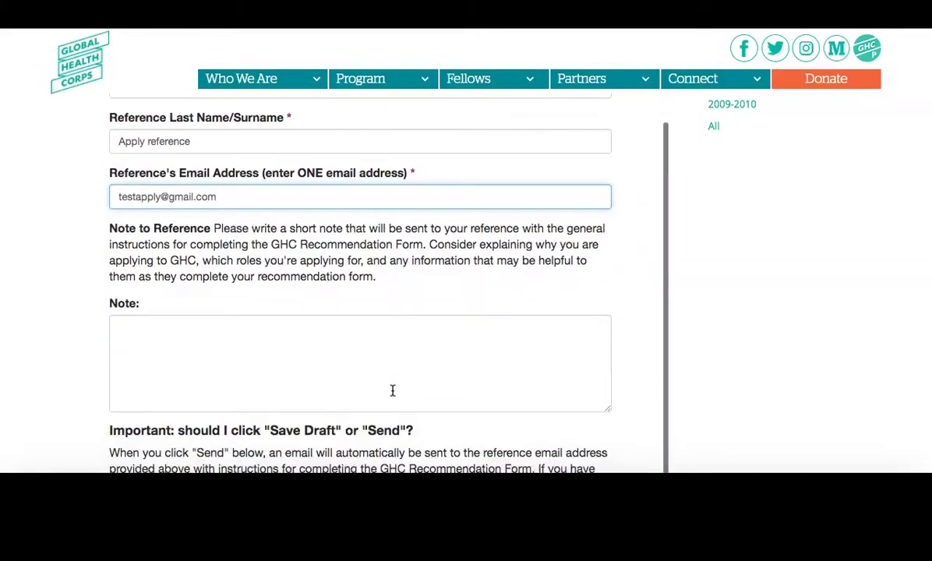
{"action": "scroll", "coordinate": [392, 382], "scroll_direction": "down", "scroll_amount": 1}
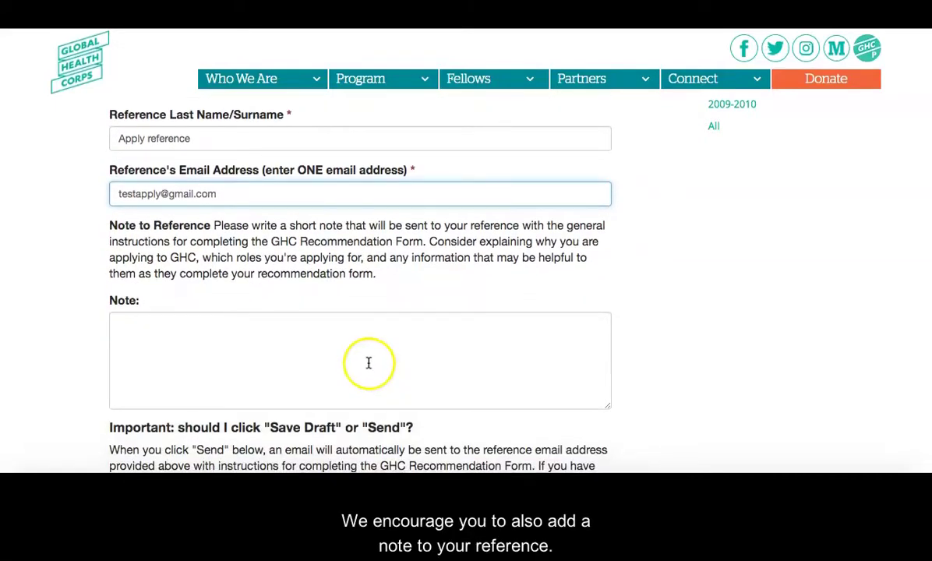
{"action": "left_click", "coordinate": [367, 362]}
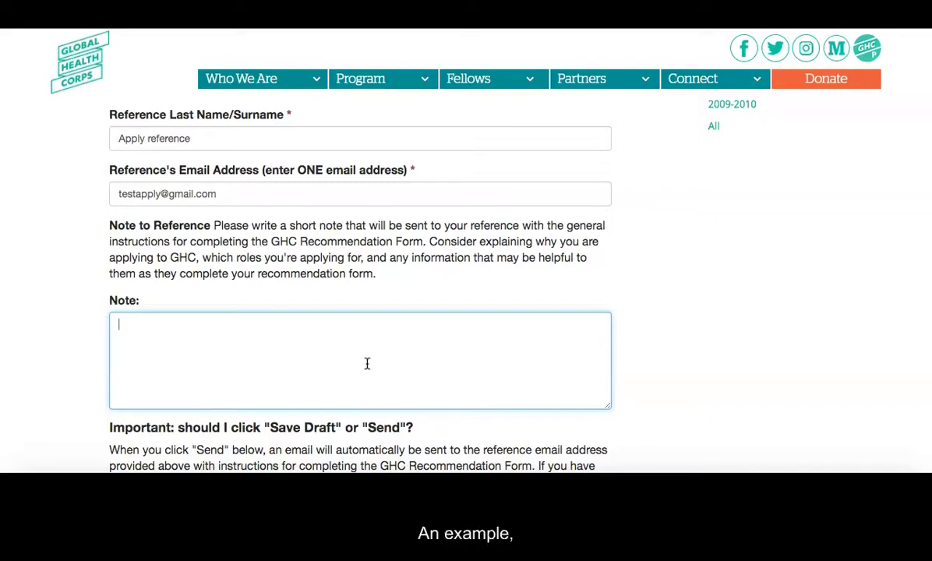
- Write a greeting line addressing the reference, then begin the thank-you line
{"action": "type", "text": "Dear T"}
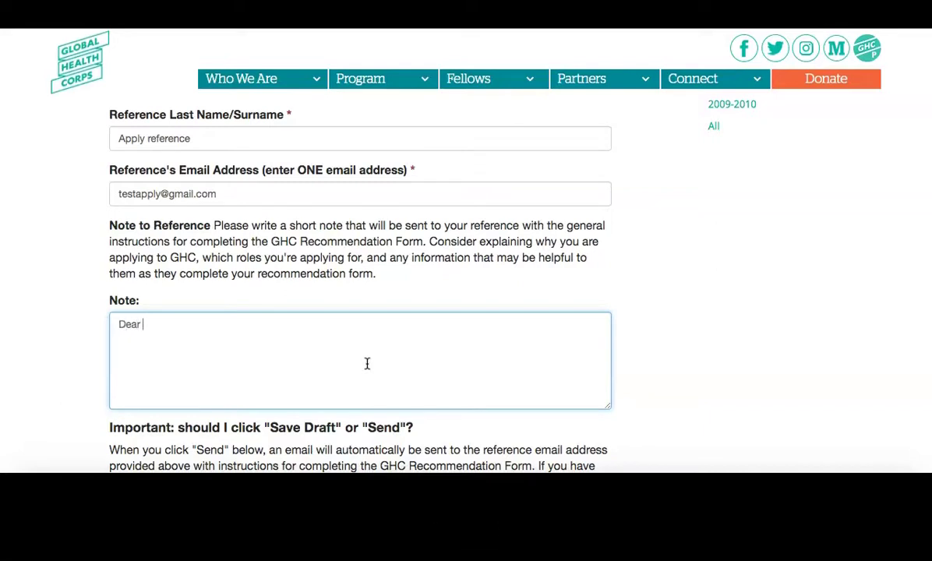
{"action": "type", "text": "est,"}
{"action": "key", "text": "Return"}
{"action": "type", "text": "Thank"}
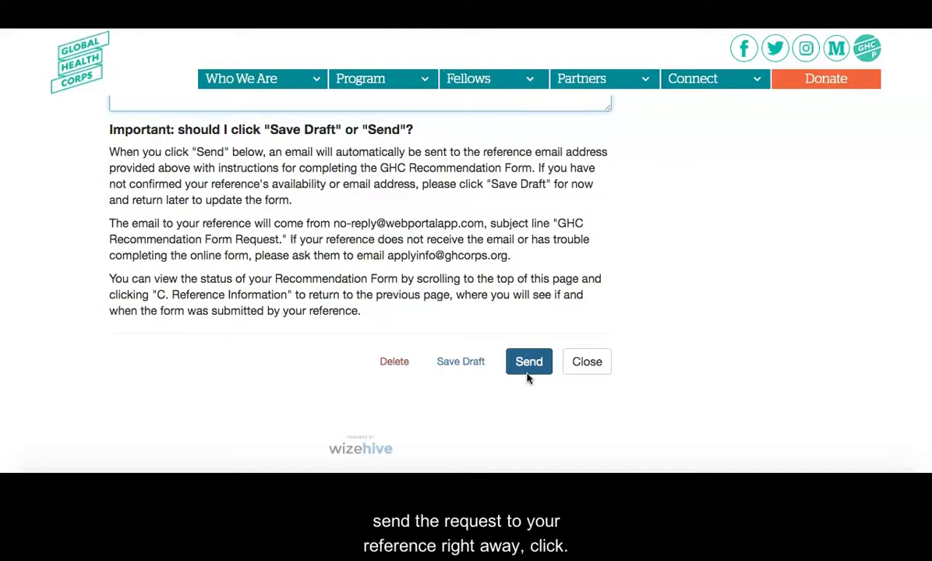
- Save the reference request with its note as a draft and review the form
{"action": "left_click", "coordinate": [472, 362]}
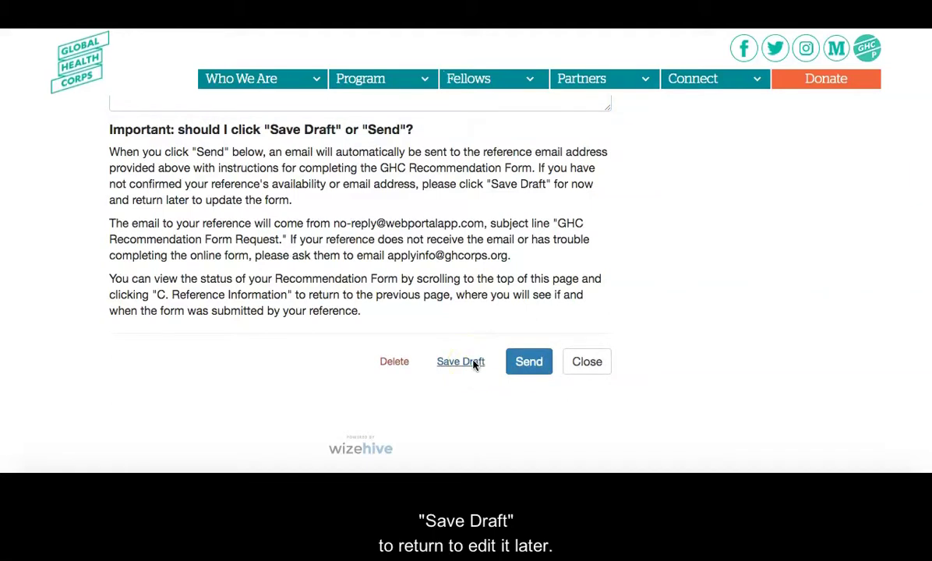
{"action": "scroll", "coordinate": [473, 364], "scroll_direction": "up", "scroll_amount": 2}
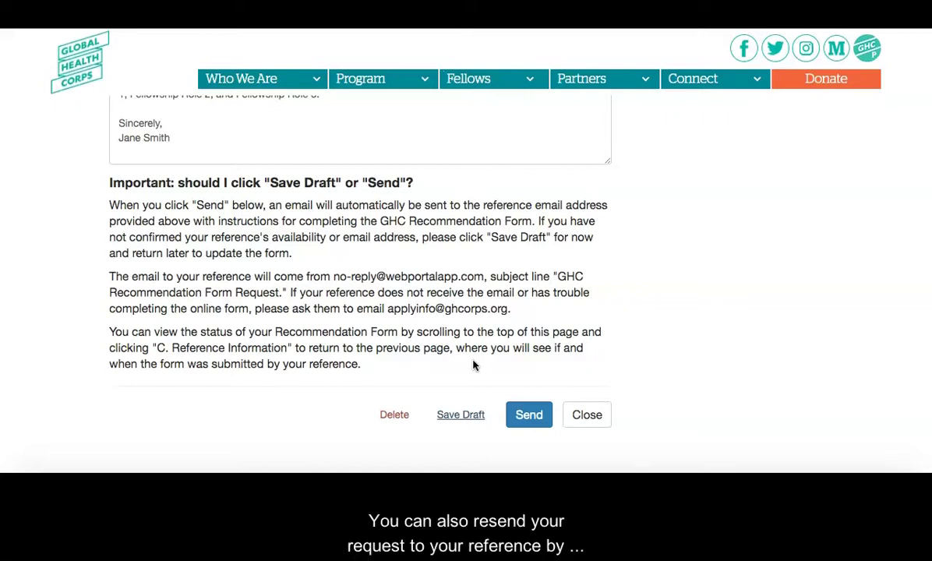
{"action": "scroll", "coordinate": [473, 366], "scroll_direction": "down", "scroll_amount": 1}
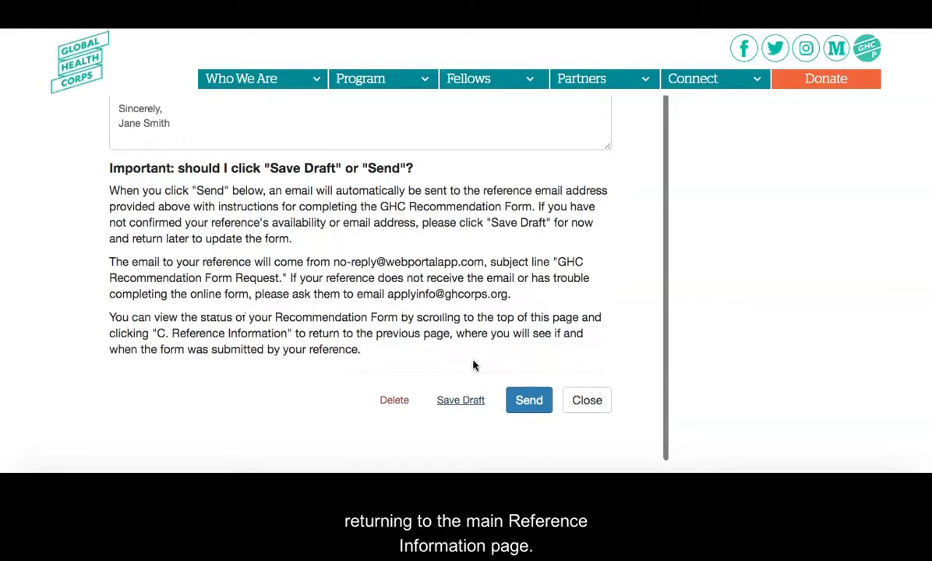
{"action": "scroll", "coordinate": [464, 312], "scroll_direction": "down", "scroll_amount": 2}
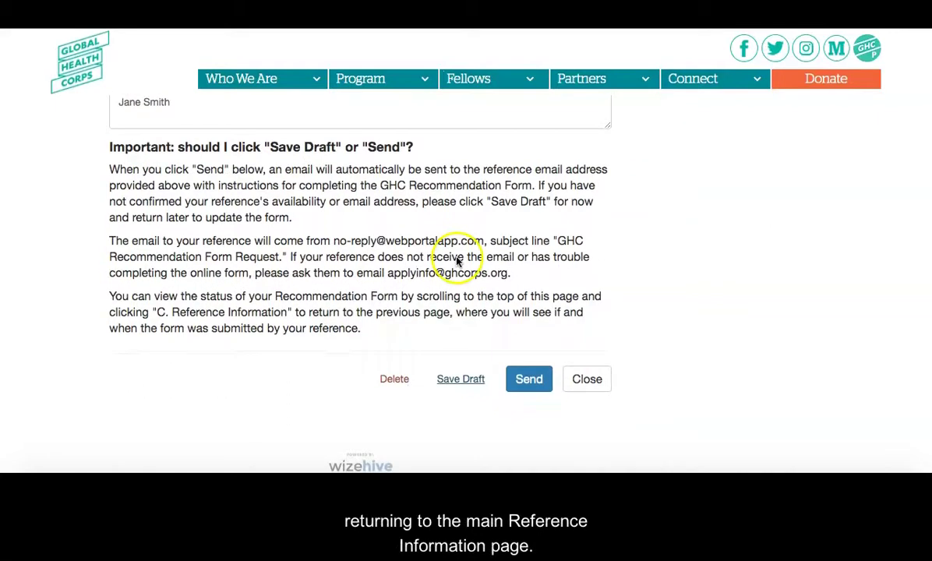
{"action": "scroll", "coordinate": [456, 262], "scroll_direction": "up", "scroll_amount": 5}
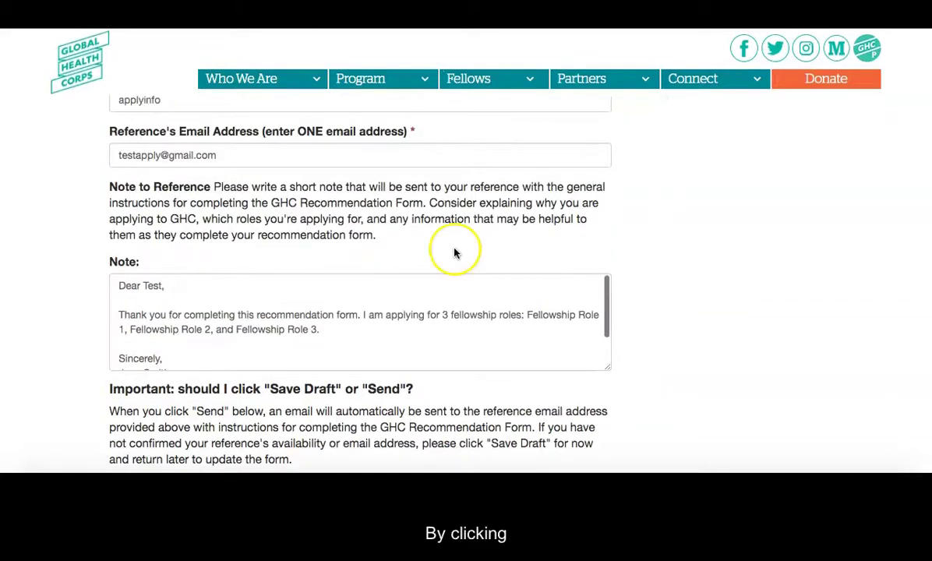
{"action": "scroll", "coordinate": [456, 253], "scroll_direction": "up", "scroll_amount": 8}
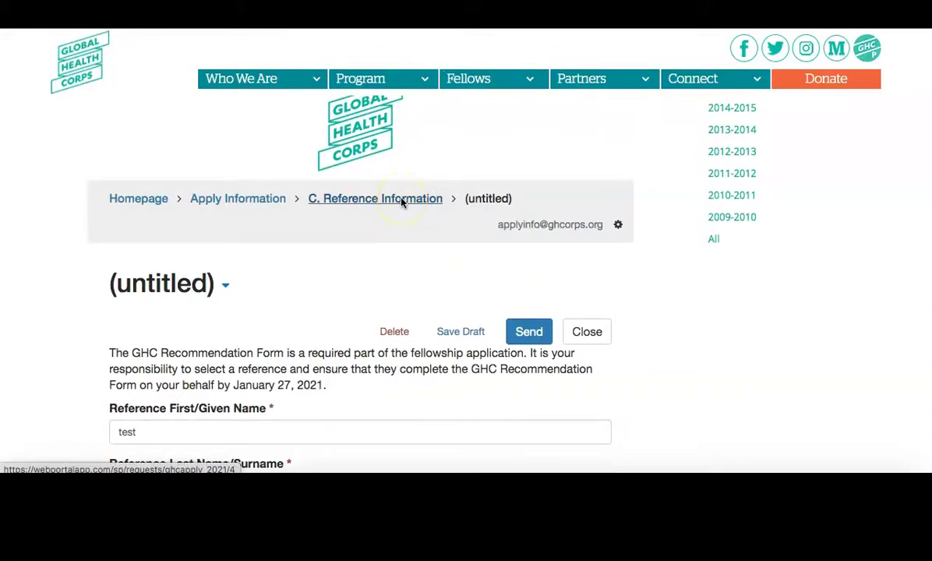
{"action": "scroll", "coordinate": [401, 203], "scroll_direction": "down", "scroll_amount": 5}
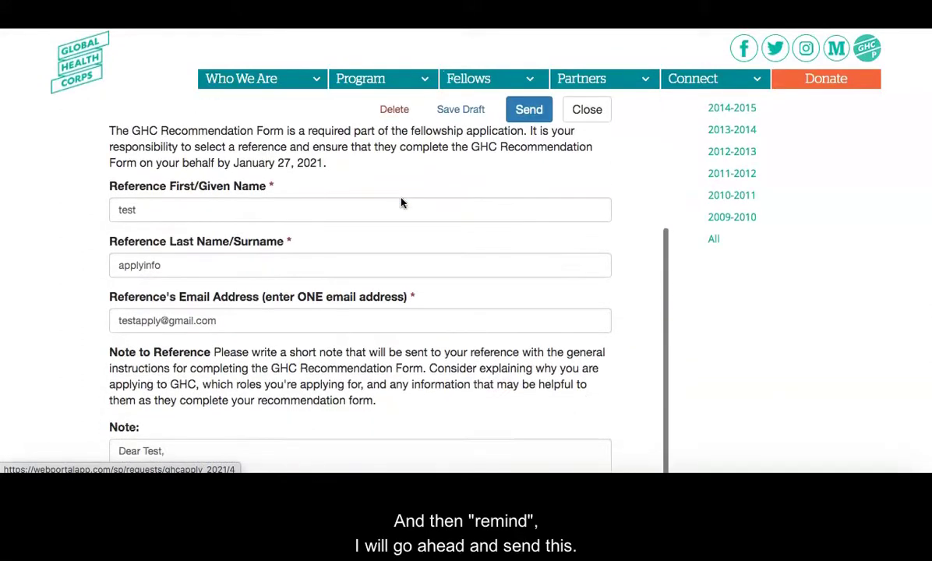
{"action": "scroll", "coordinate": [401, 202], "scroll_direction": "down", "scroll_amount": 4}
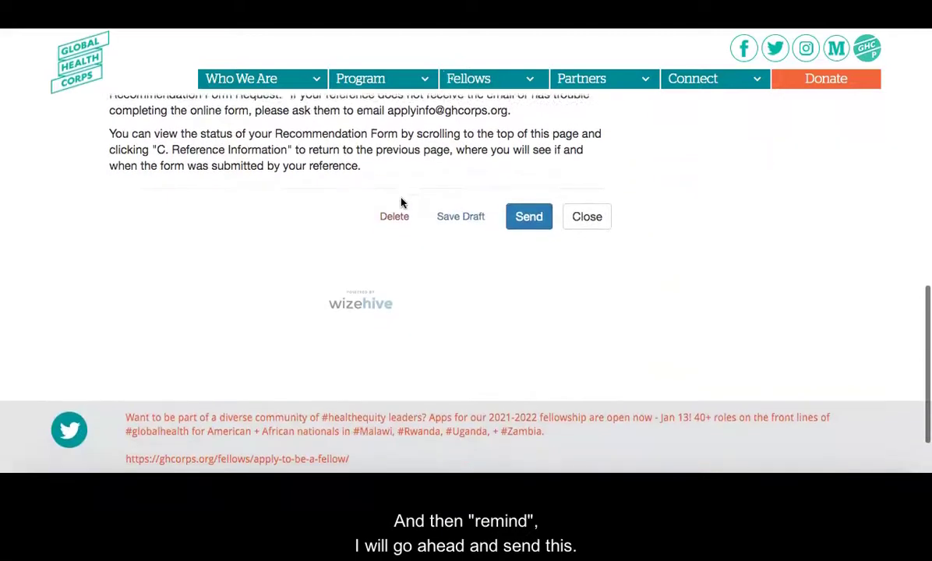
- Send the reference request, now listed as sent on 12/03/2020
{"action": "left_click", "coordinate": [529, 213]}
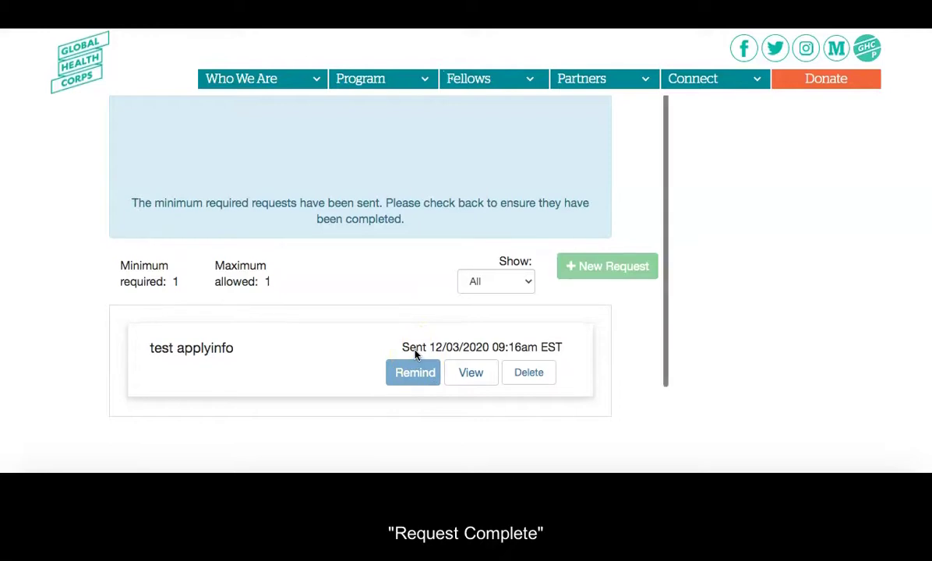
{"action": "scroll", "coordinate": [416, 355], "scroll_direction": "down", "scroll_amount": 1}
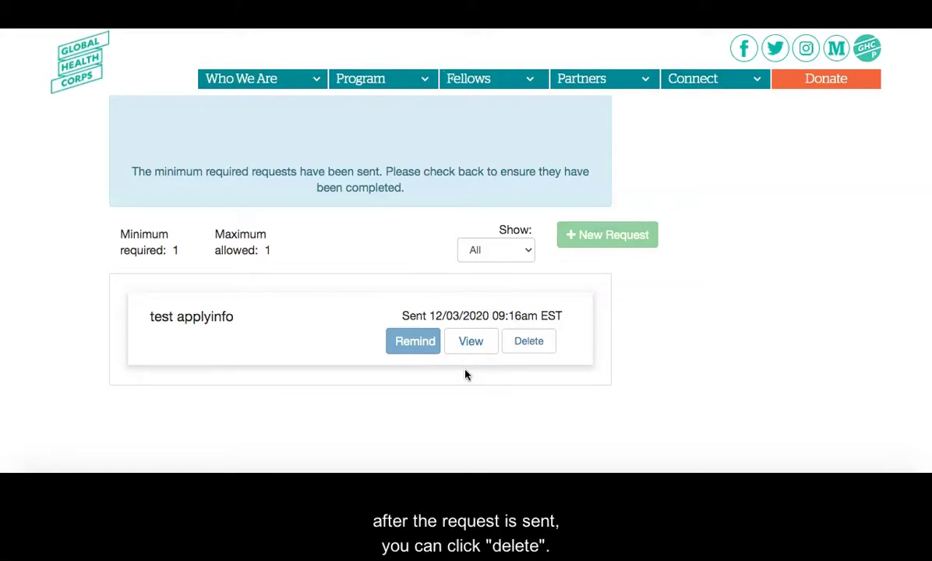
- Delete the sent reference request, confirming with 'Yes, delete'
{"action": "left_click", "coordinate": [524, 343]}
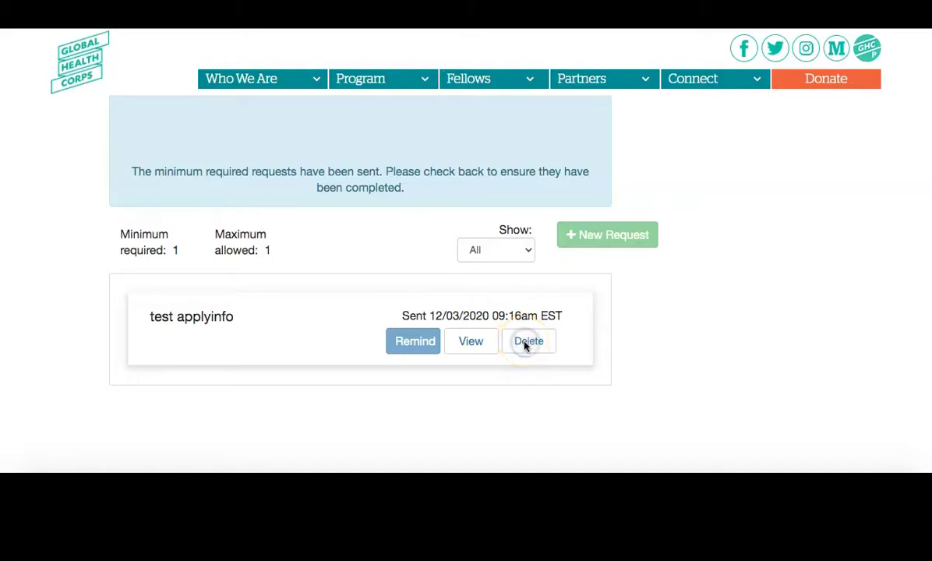
{"action": "left_click", "coordinate": [527, 348]}
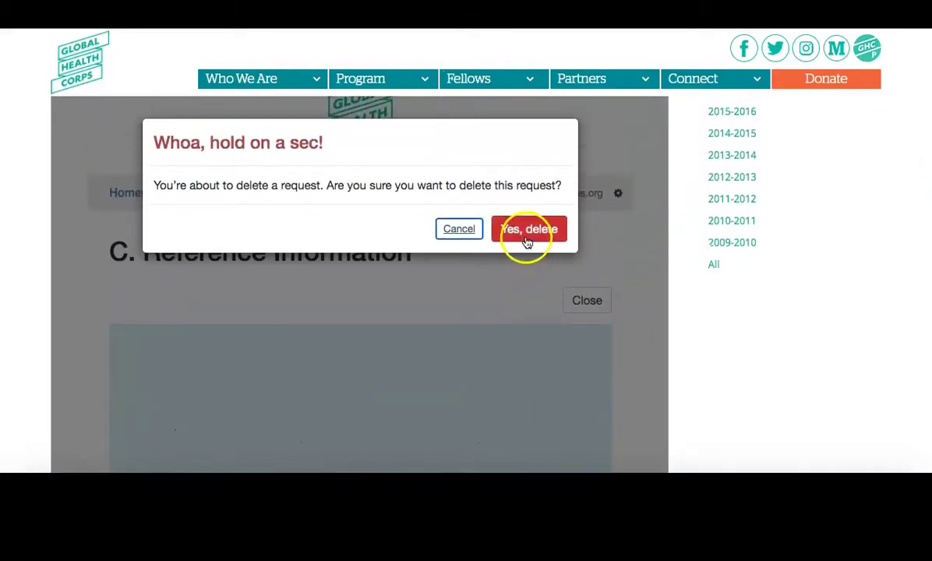
{"action": "left_click", "coordinate": [527, 238]}
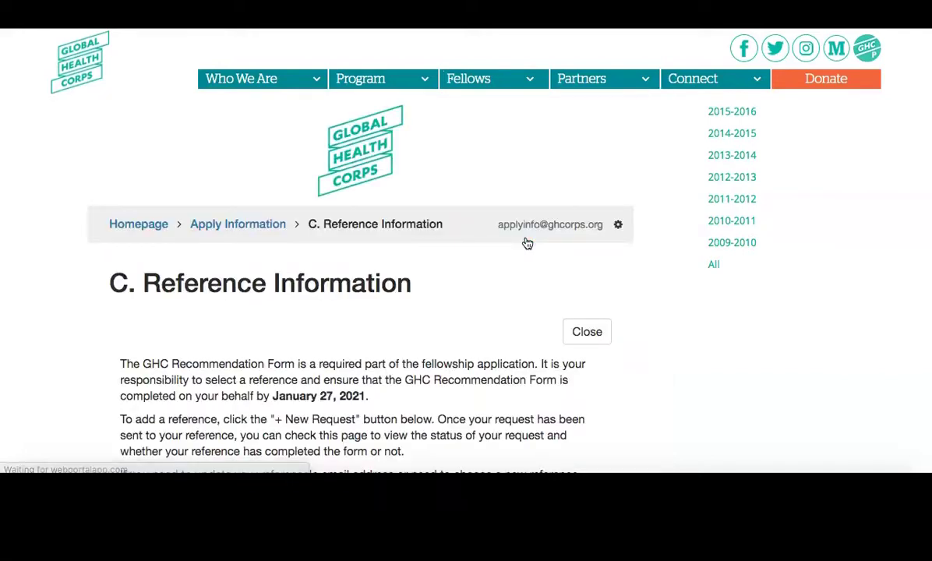
{"action": "scroll", "coordinate": [526, 243], "scroll_direction": "down", "scroll_amount": 5}
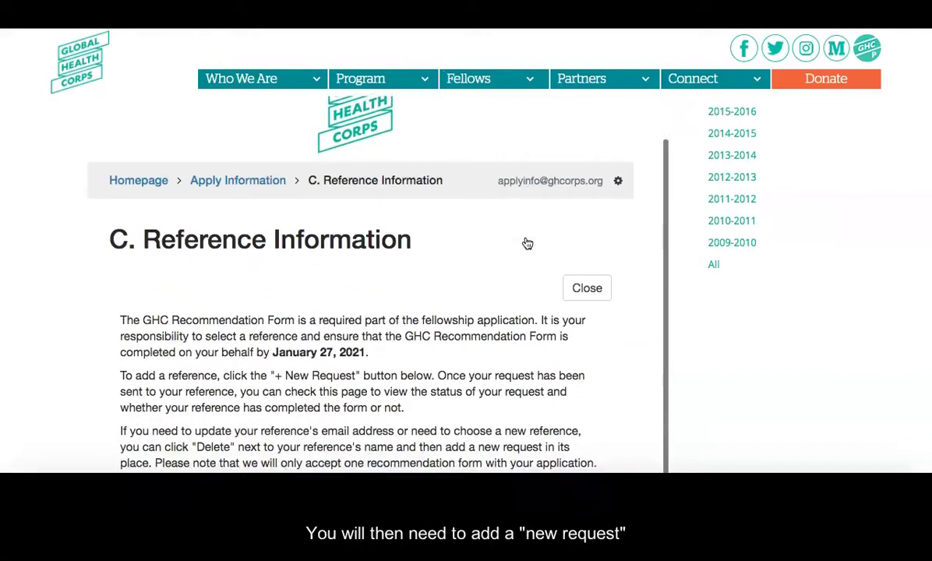
{"action": "left_click", "coordinate": [580, 245]}
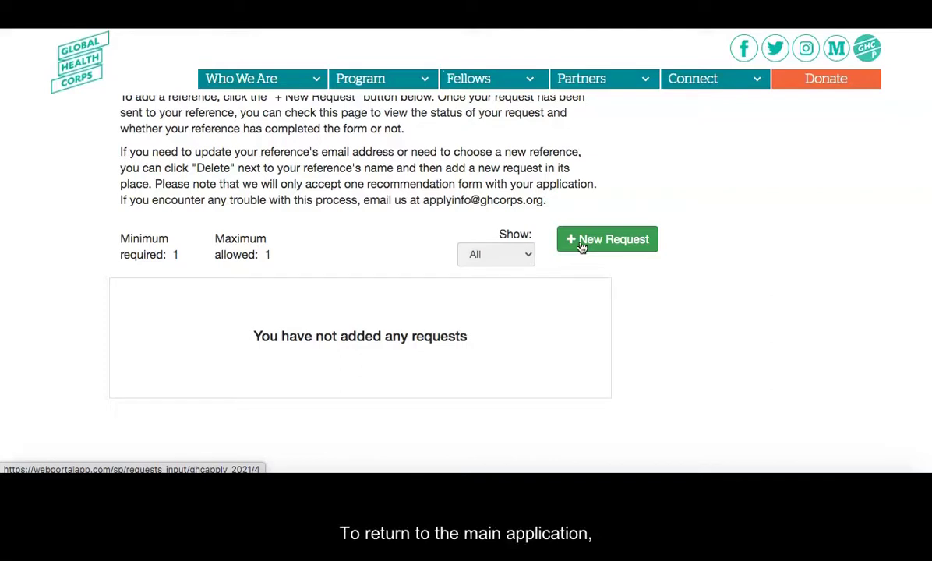
- Return to the Apply Information page and scroll through components A to D
{"action": "scroll", "coordinate": [580, 247], "scroll_direction": "up", "scroll_amount": 10}
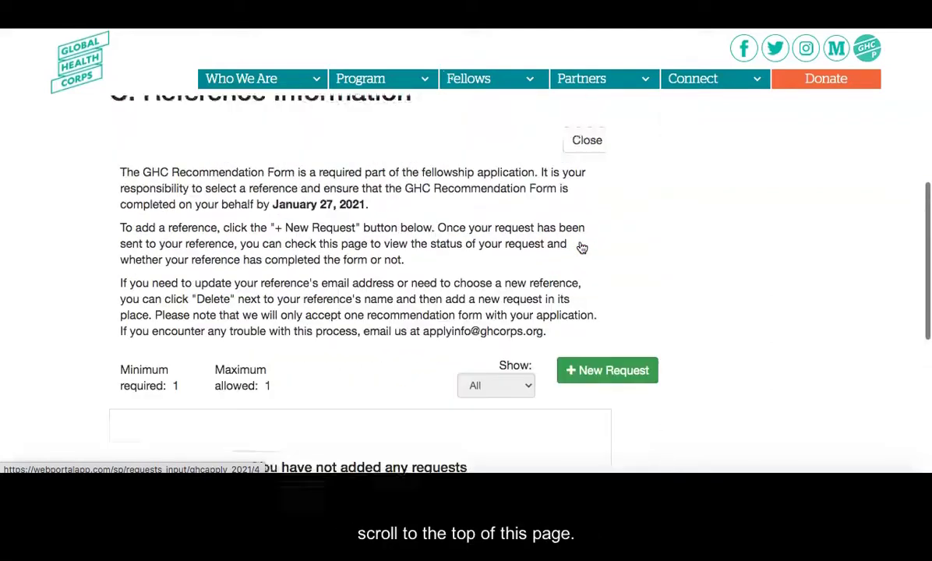
{"action": "scroll", "coordinate": [581, 248], "scroll_direction": "up", "scroll_amount": 2}
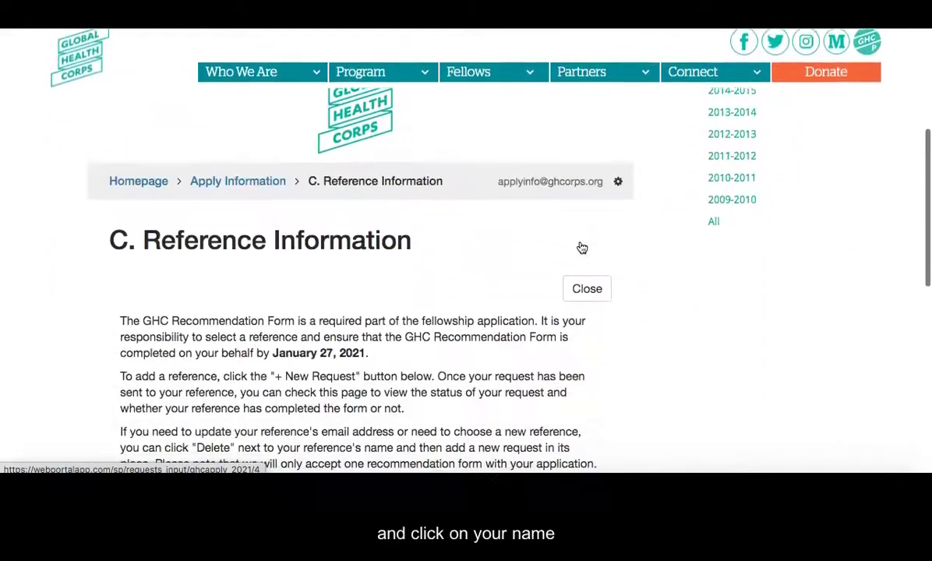
{"action": "scroll", "coordinate": [514, 234], "scroll_direction": "down", "scroll_amount": 1}
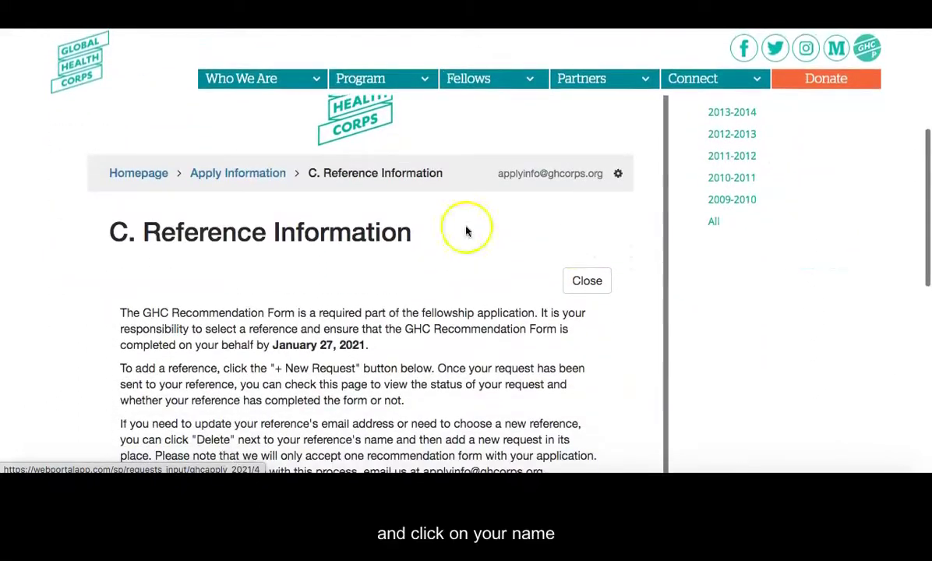
{"action": "left_click", "coordinate": [211, 176]}
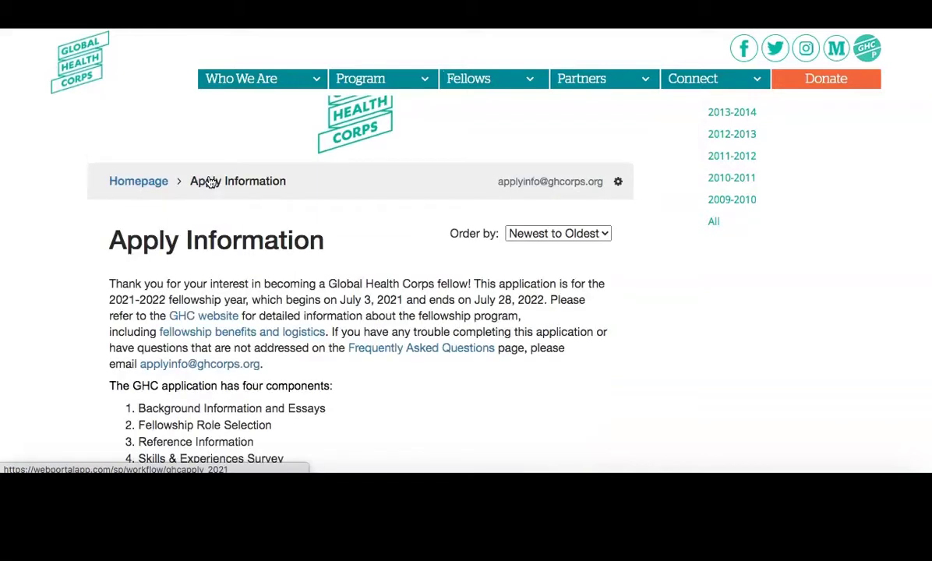
{"action": "scroll", "coordinate": [329, 382], "scroll_direction": "down", "scroll_amount": 5}
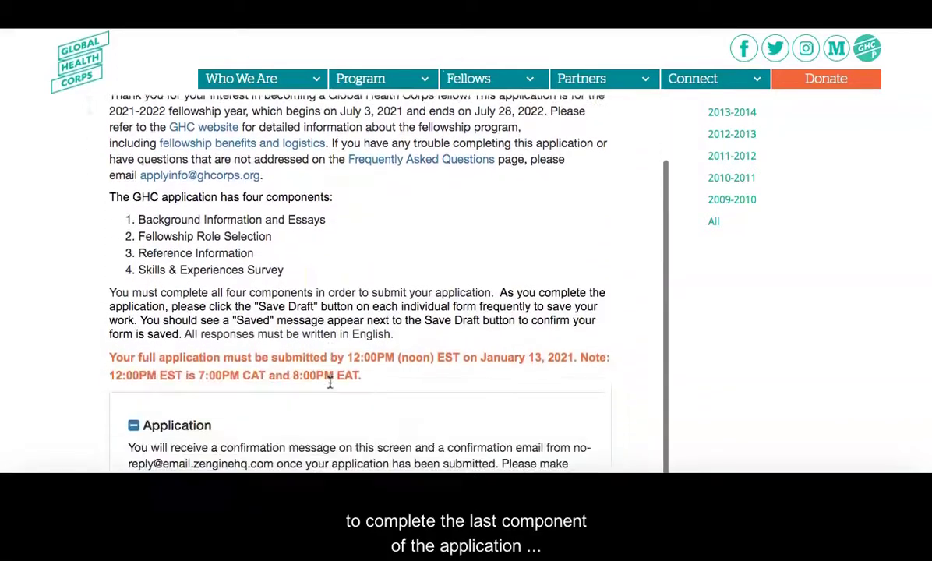
{"action": "scroll", "coordinate": [329, 382], "scroll_direction": "down", "scroll_amount": 3}
{"action": "scroll", "coordinate": [329, 382], "scroll_direction": "down", "scroll_amount": 7}
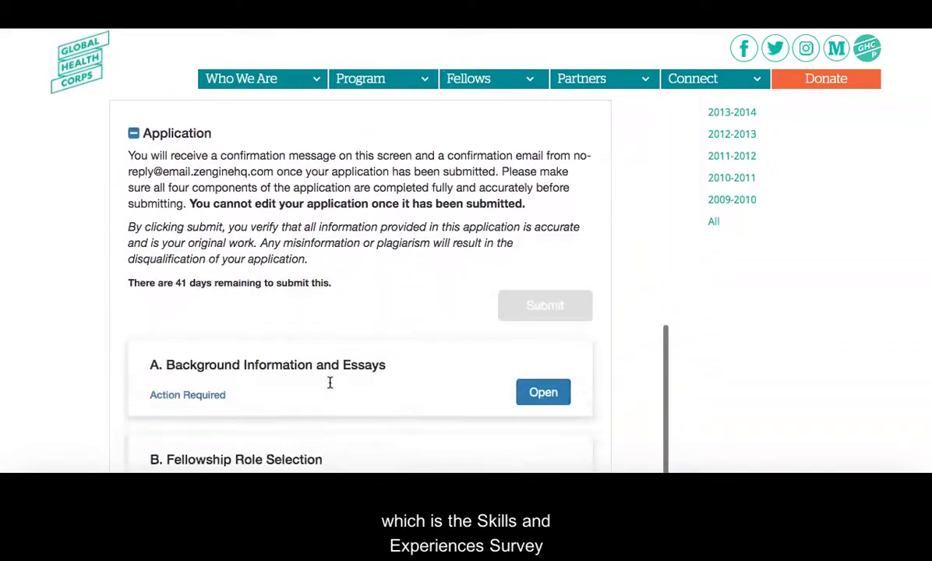
{"action": "scroll", "coordinate": [329, 382], "scroll_direction": "down", "scroll_amount": 8}
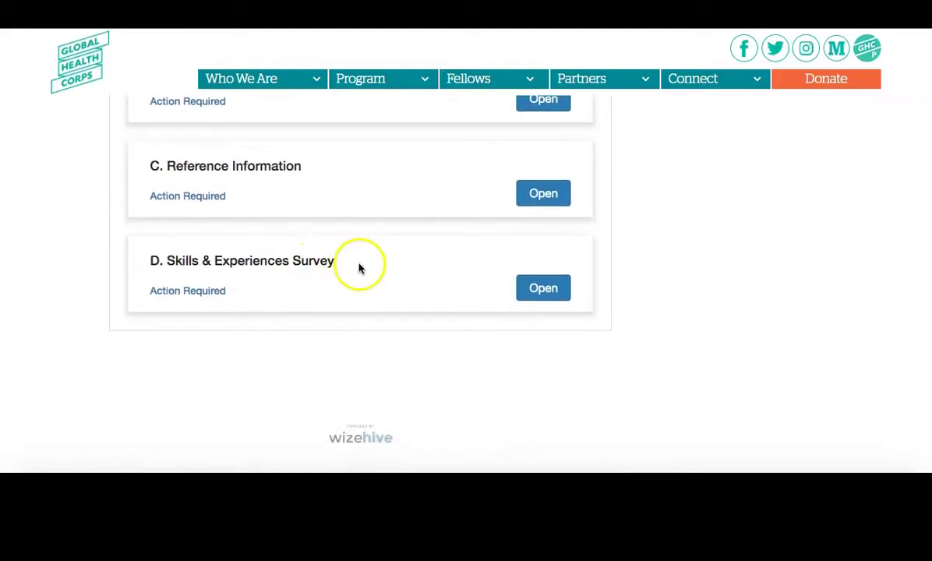
{"action": "scroll", "coordinate": [358, 267], "scroll_direction": "up", "scroll_amount": 3}
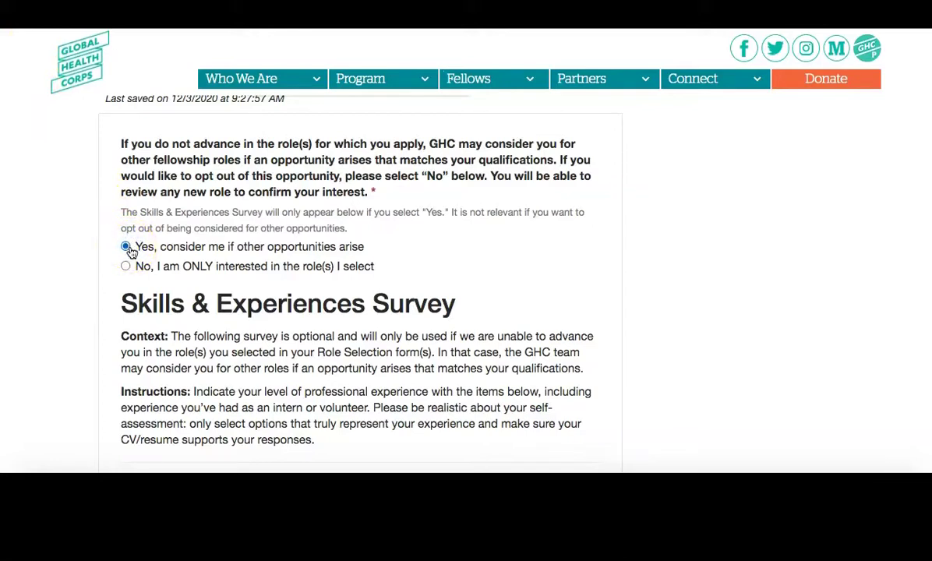
- Answer graphics design 2-3 years, photos/videos 1-2 years, key messages less than 1 year
{"action": "scroll", "coordinate": [131, 251], "scroll_direction": "down", "scroll_amount": 1}
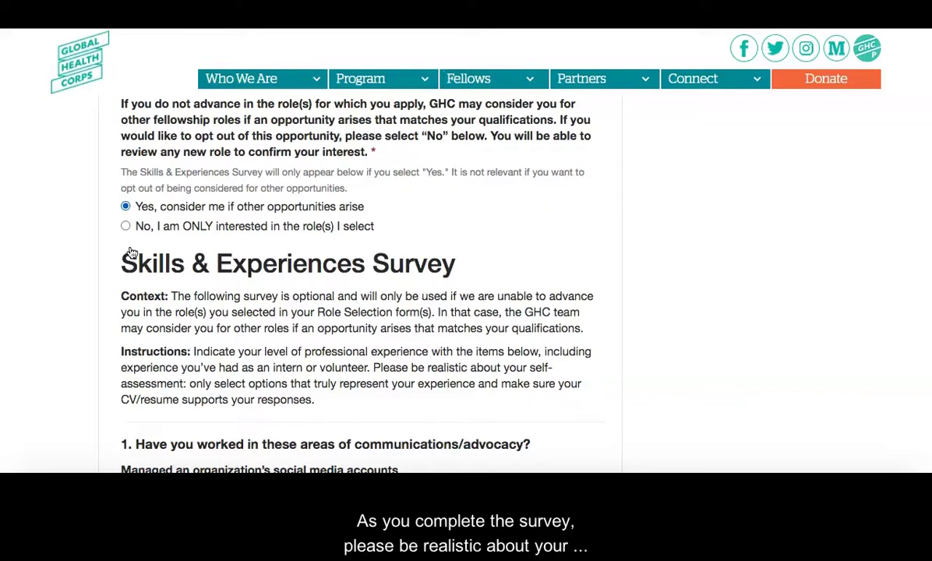
{"action": "scroll", "coordinate": [130, 251], "scroll_direction": "down", "scroll_amount": 1}
{"action": "scroll", "coordinate": [131, 251], "scroll_direction": "down", "scroll_amount": 5}
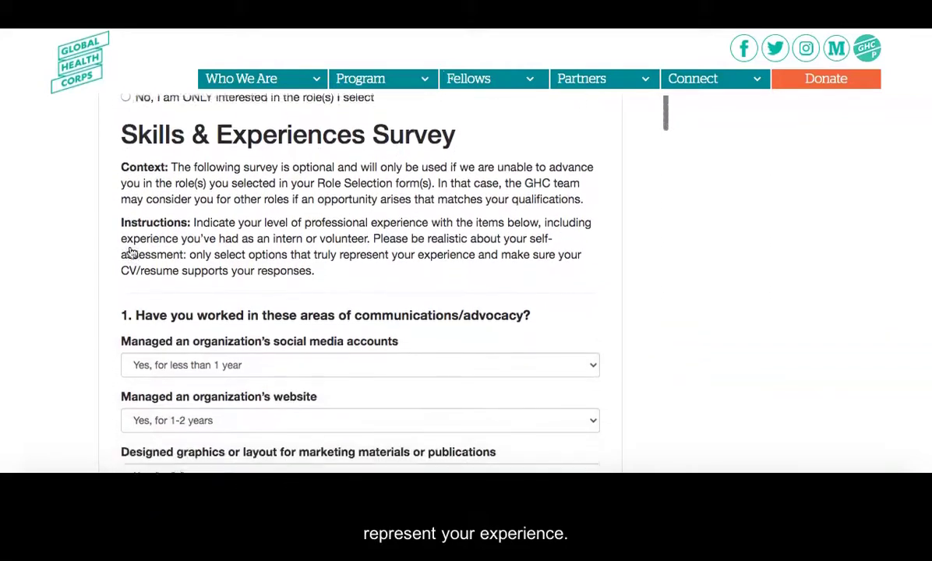
{"action": "scroll", "coordinate": [131, 253], "scroll_direction": "down", "scroll_amount": 1}
{"action": "left_click", "coordinate": [168, 337]}
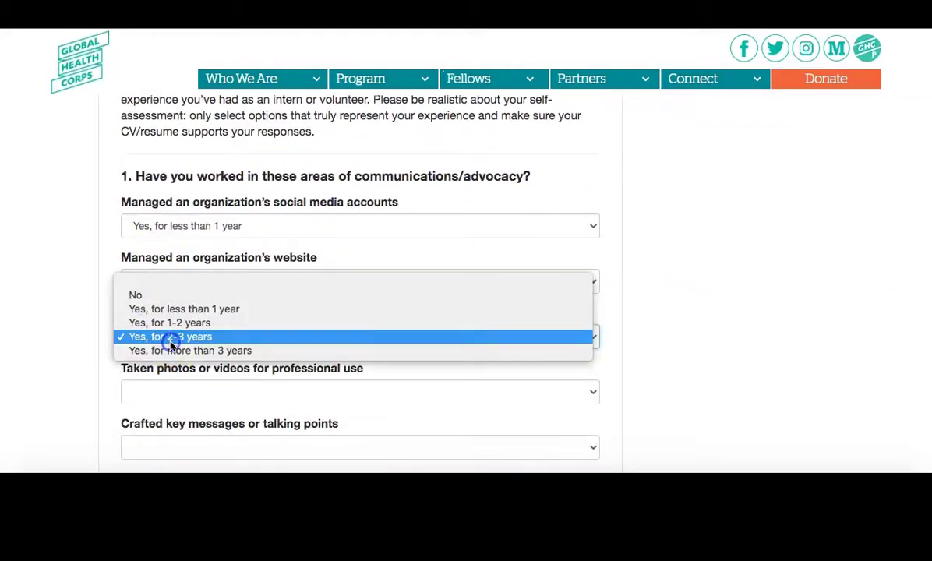
{"action": "left_click", "coordinate": [171, 338]}
{"action": "left_click", "coordinate": [184, 385]}
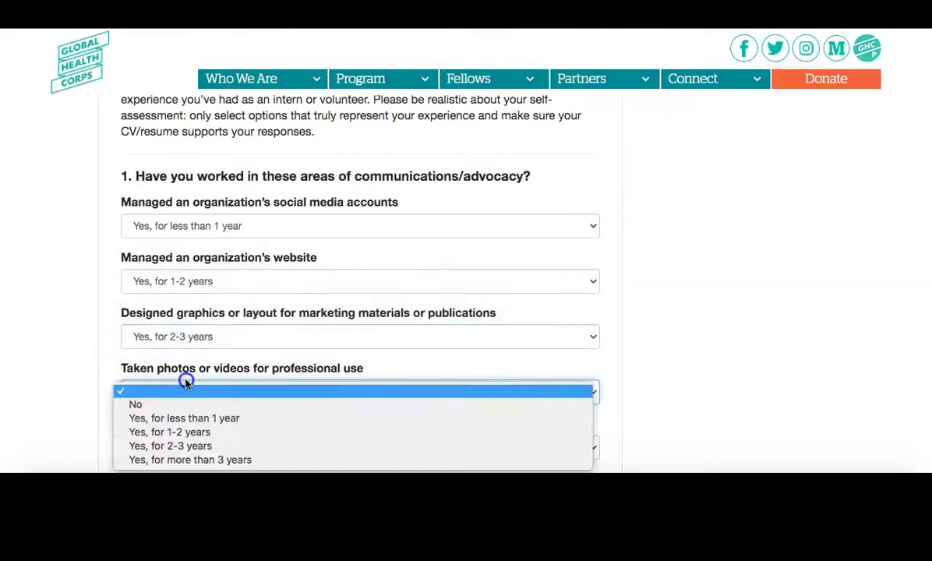
{"action": "left_click", "coordinate": [190, 433]}
{"action": "scroll", "coordinate": [188, 437], "scroll_direction": "down", "scroll_amount": 3}
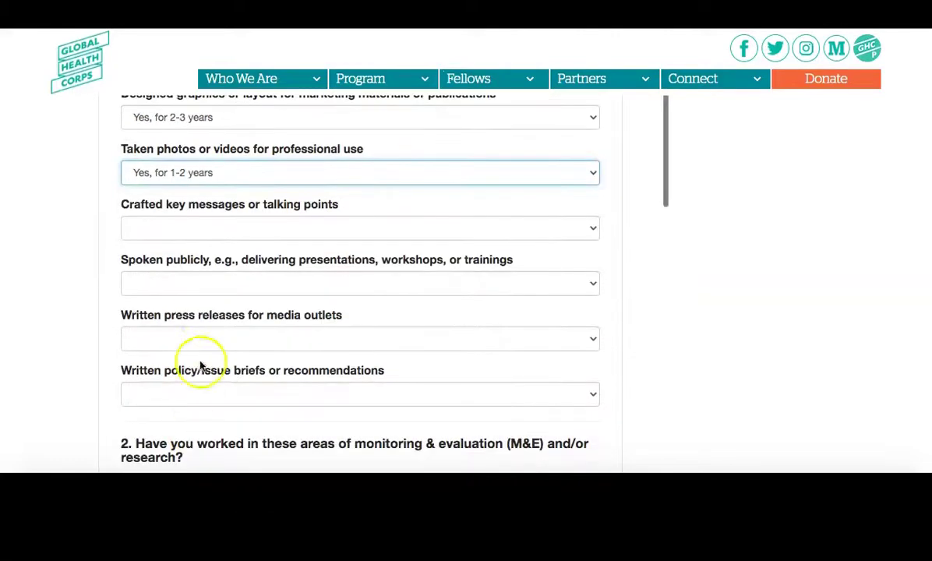
{"action": "left_click", "coordinate": [219, 222]}
{"action": "left_click", "coordinate": [218, 256]}
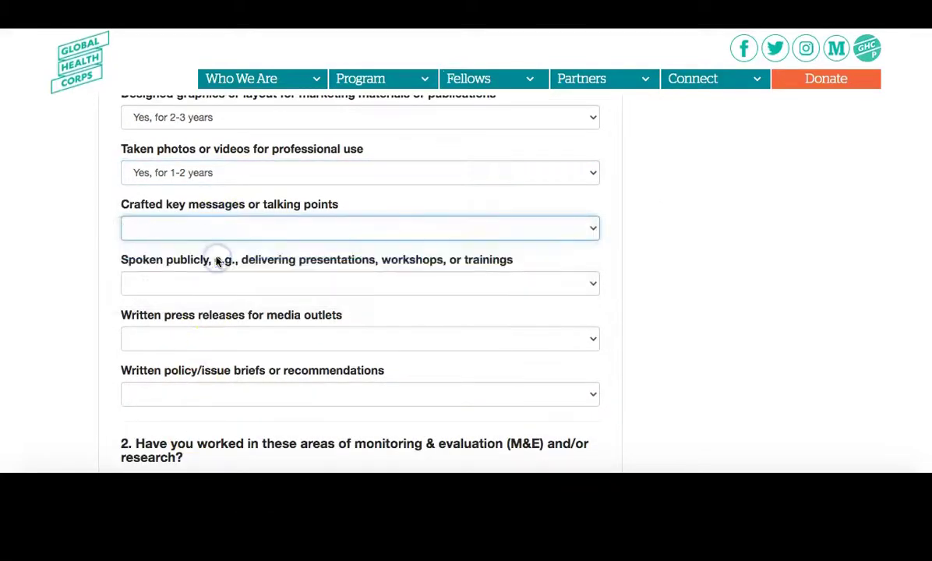
- Save the Skills & Experiences Survey changes
{"action": "scroll", "coordinate": [217, 262], "scroll_direction": "down", "scroll_amount": 1}
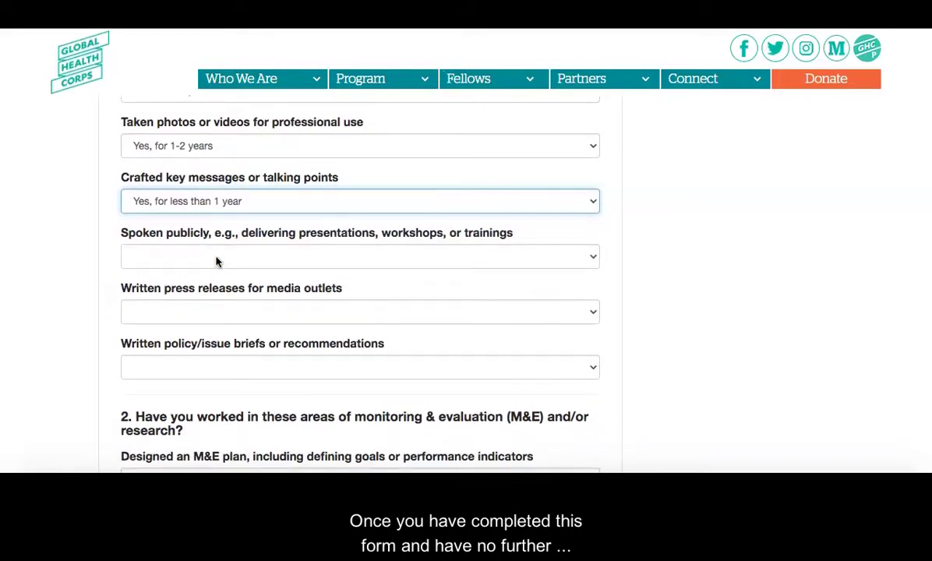
{"action": "scroll", "coordinate": [217, 262], "scroll_direction": "down", "scroll_amount": 10}
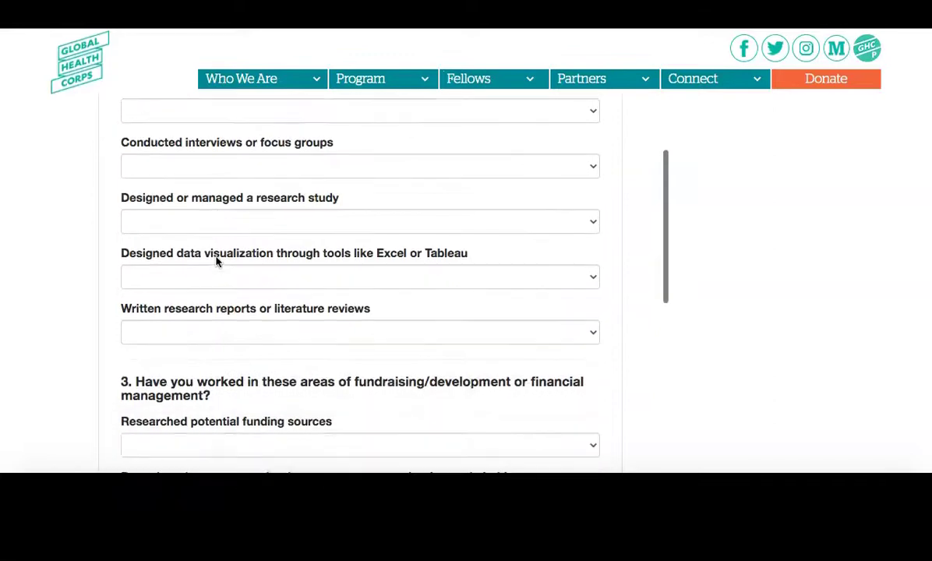
{"action": "scroll", "coordinate": [217, 262], "scroll_direction": "down", "scroll_amount": 20}
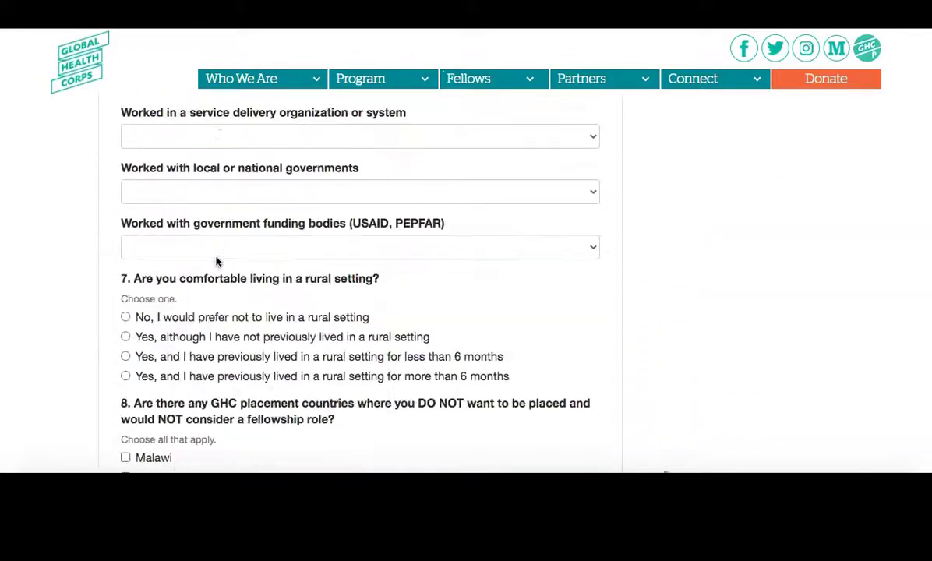
{"action": "left_click", "coordinate": [503, 357]}
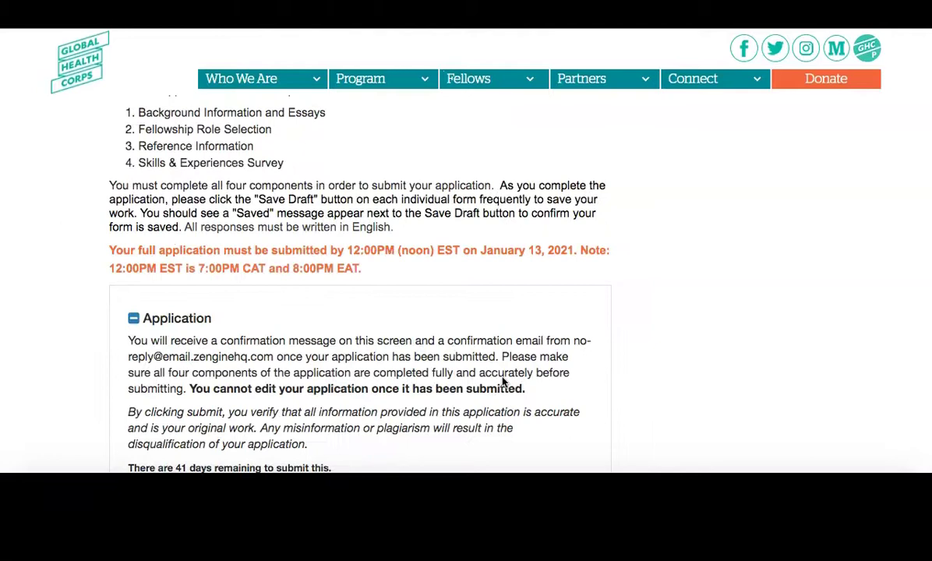
{"action": "scroll", "coordinate": [416, 250], "scroll_direction": "down", "scroll_amount": 1}
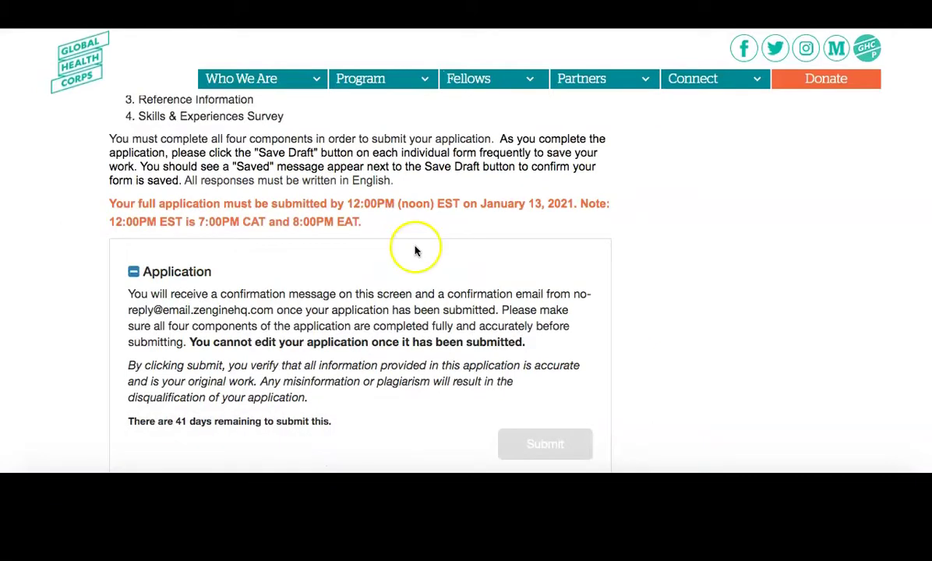
{"action": "scroll", "coordinate": [415, 250], "scroll_direction": "down", "scroll_amount": 1}
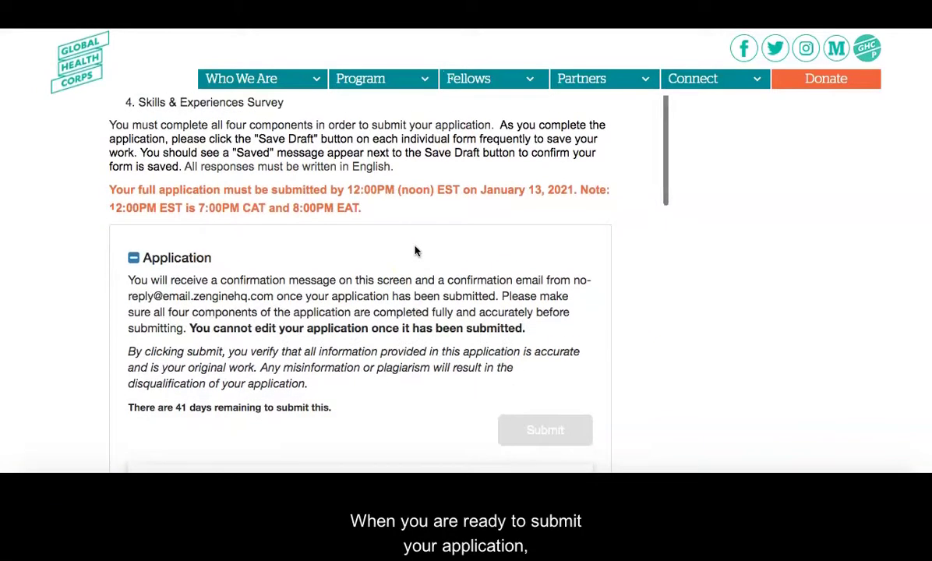
{"action": "scroll", "coordinate": [416, 250], "scroll_direction": "down", "scroll_amount": 5}
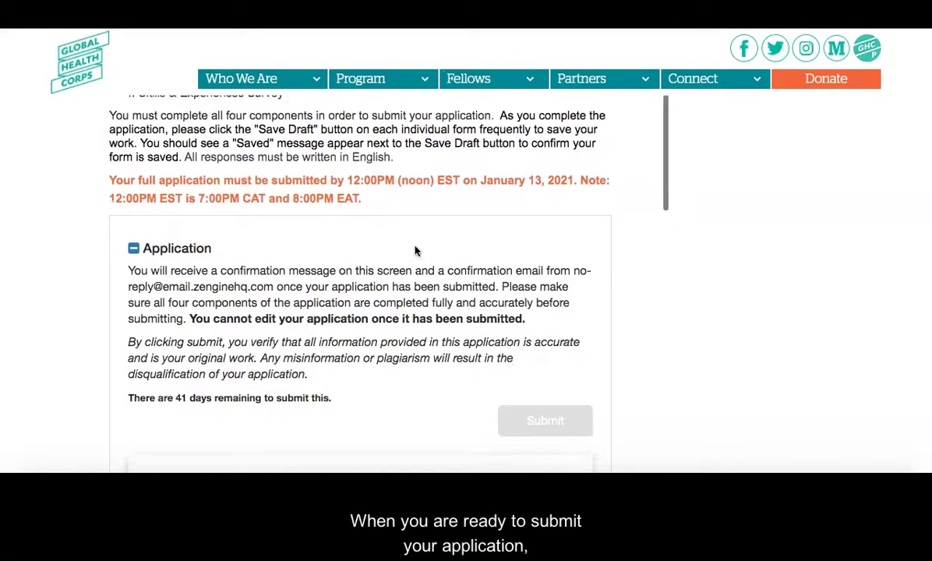
{"action": "scroll", "coordinate": [416, 250], "scroll_direction": "down", "scroll_amount": 2}
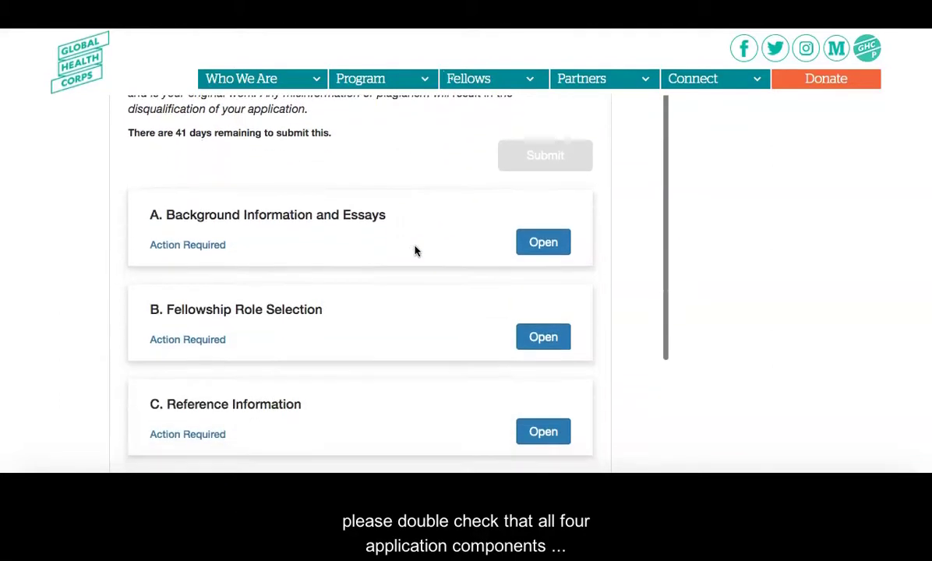
{"action": "scroll", "coordinate": [416, 250], "scroll_direction": "down", "scroll_amount": 2}
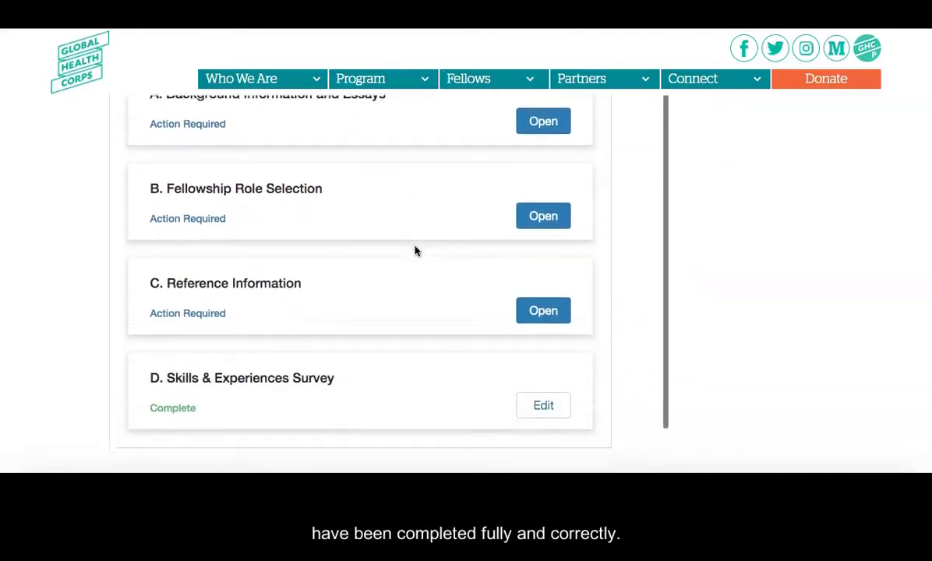
{"action": "scroll", "coordinate": [415, 250], "scroll_direction": "up", "scroll_amount": 2}
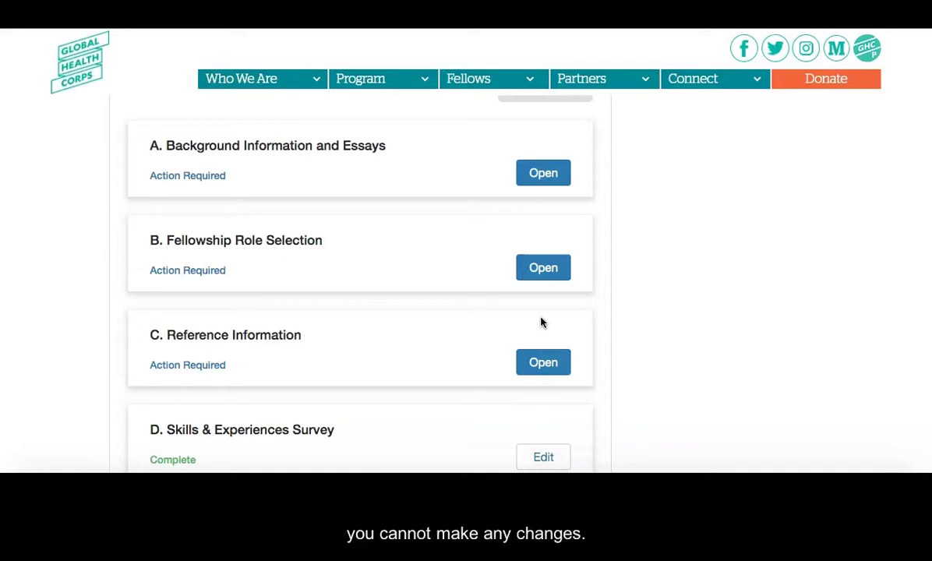
{"action": "scroll", "coordinate": [541, 322], "scroll_direction": "up", "scroll_amount": 3}
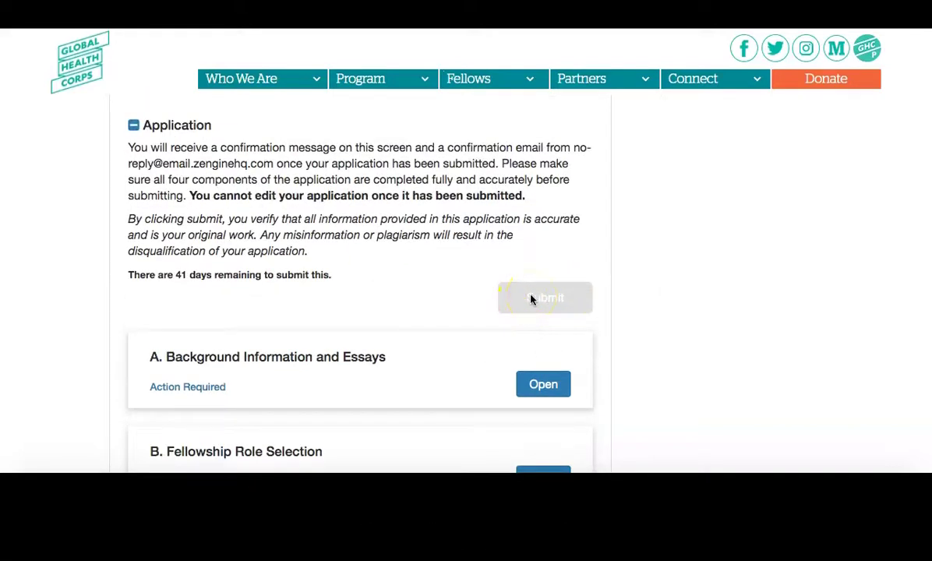
{"action": "scroll", "coordinate": [531, 299], "scroll_direction": "down", "scroll_amount": 5}
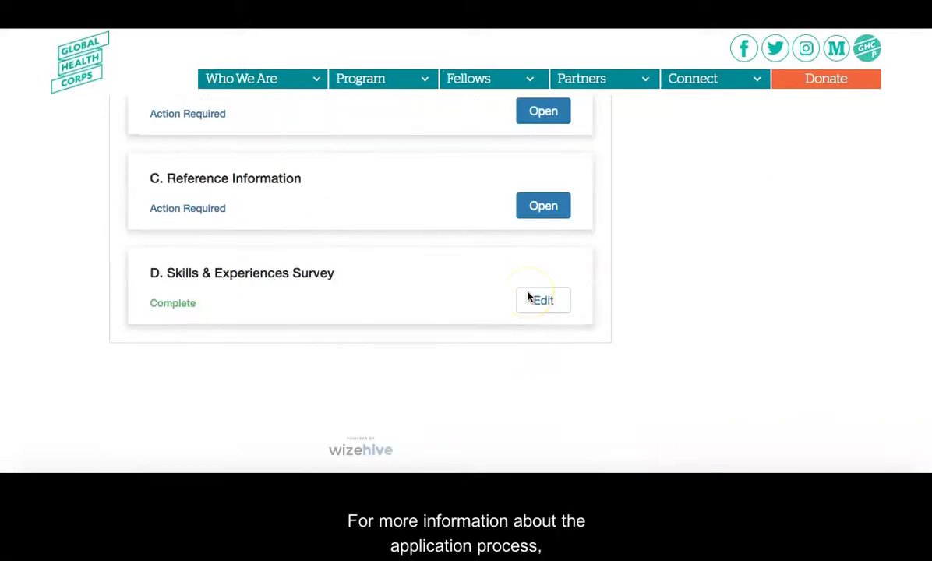